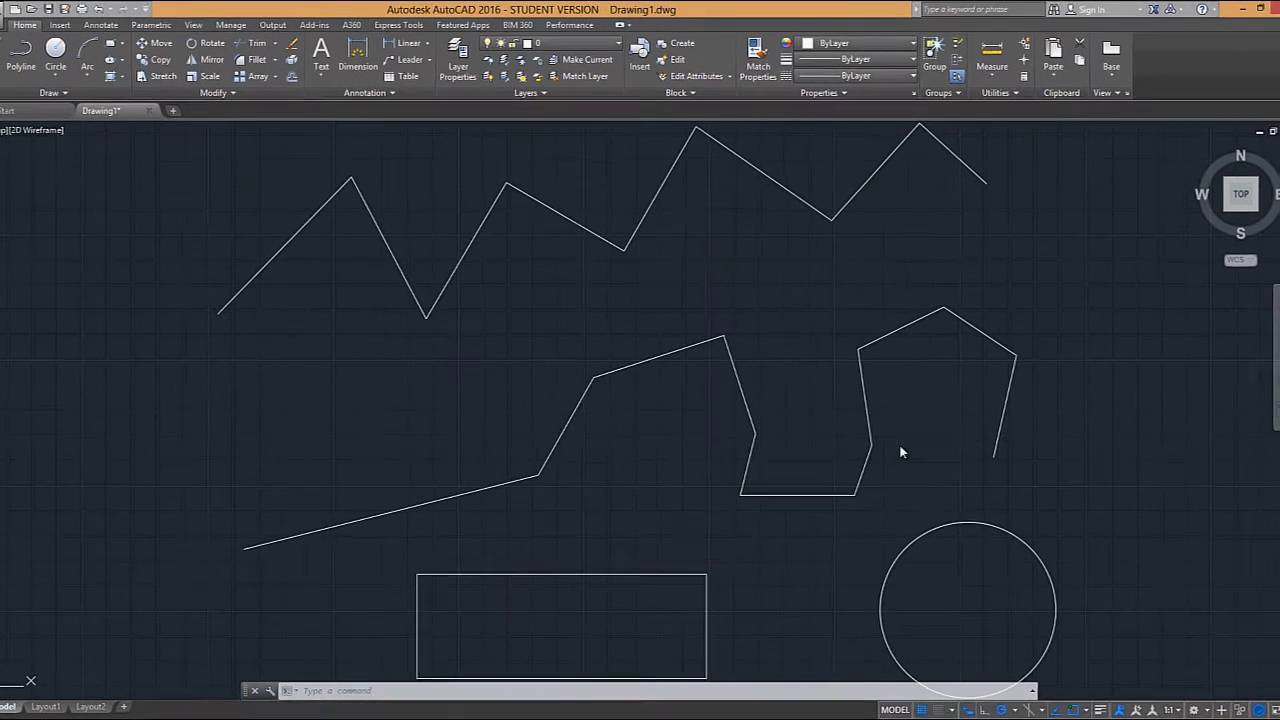
Step: Try single-pick, window and crossing selections on the middle outline, clearing each one
left_click(707, 343)
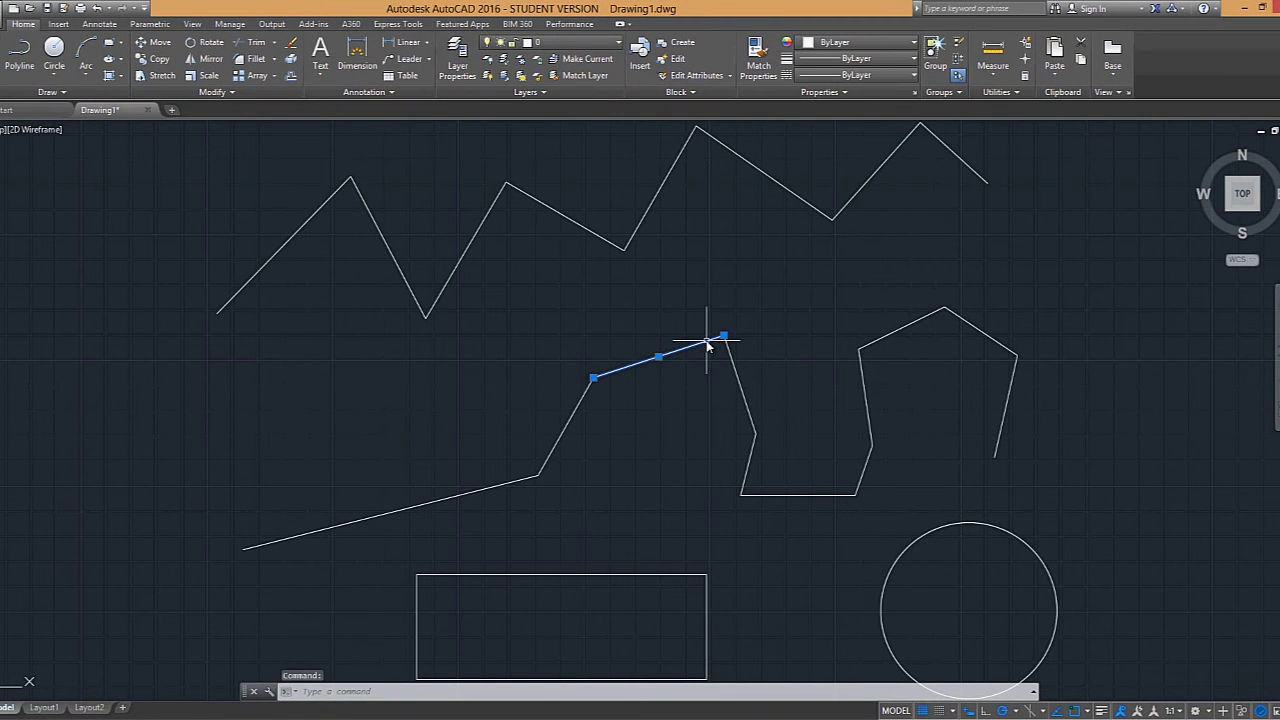
key("Escape")
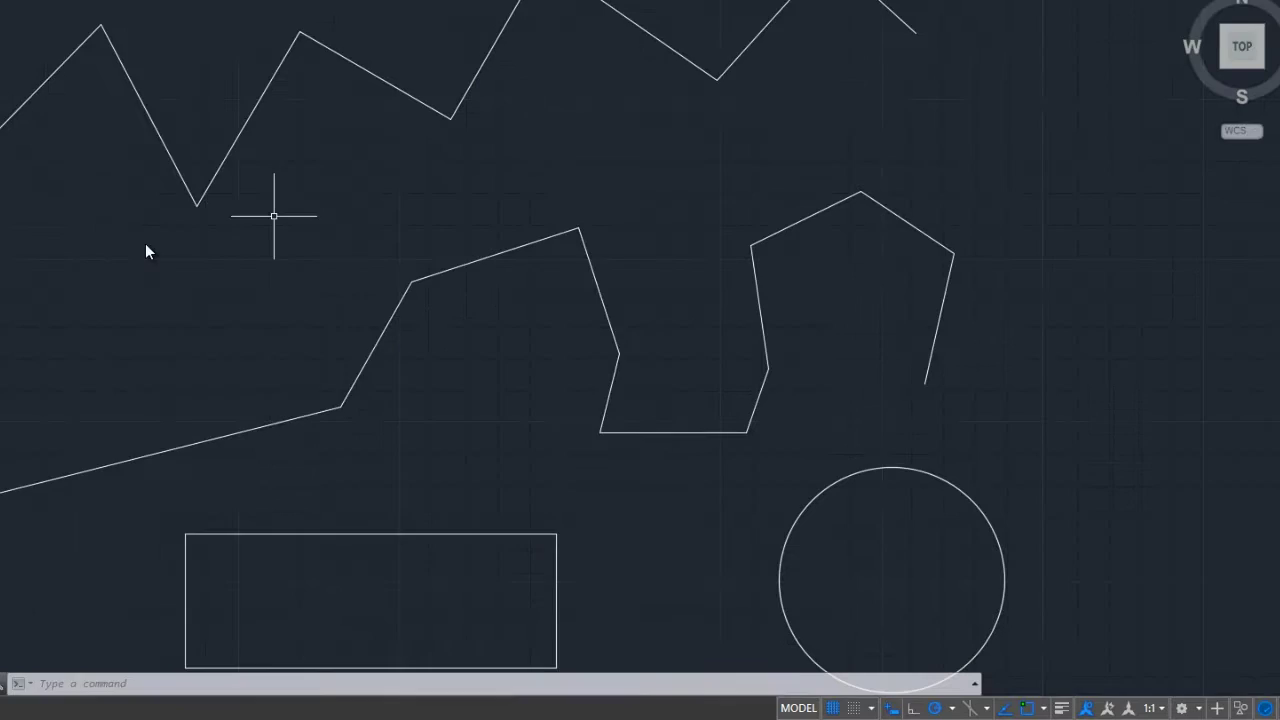
left_click(2, 178)
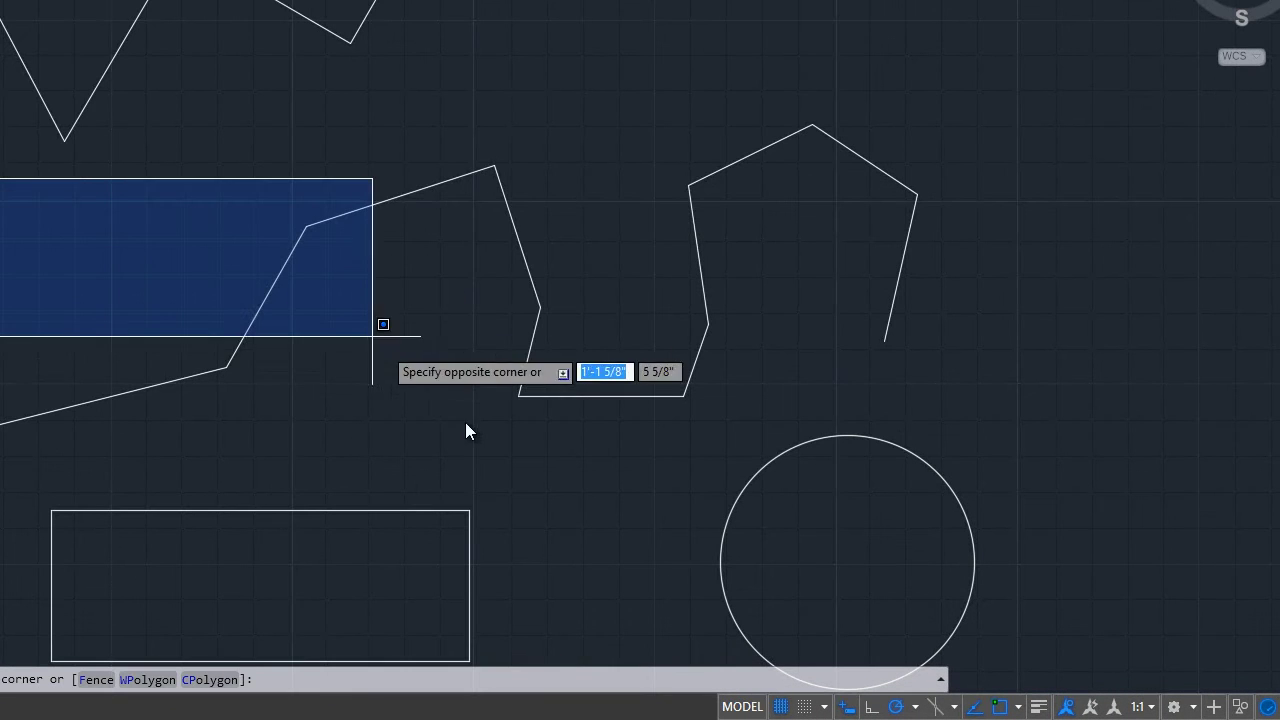
left_click(716, 469)
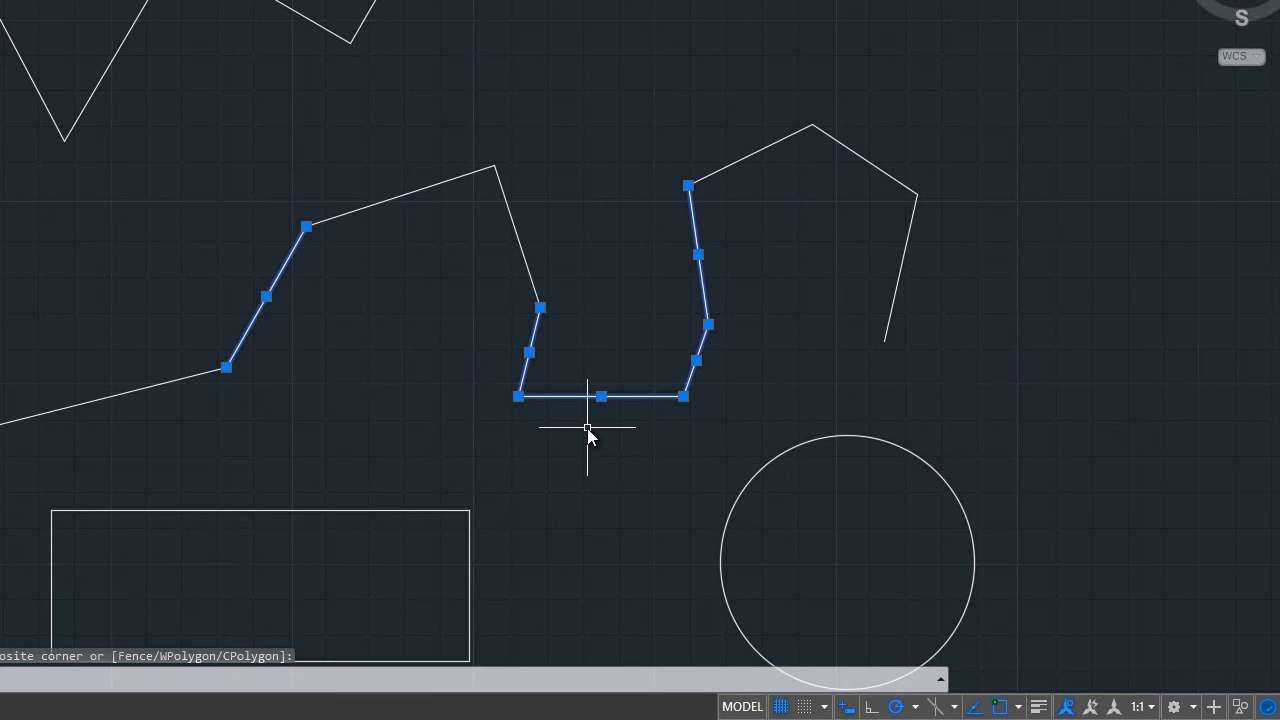
key("Escape")
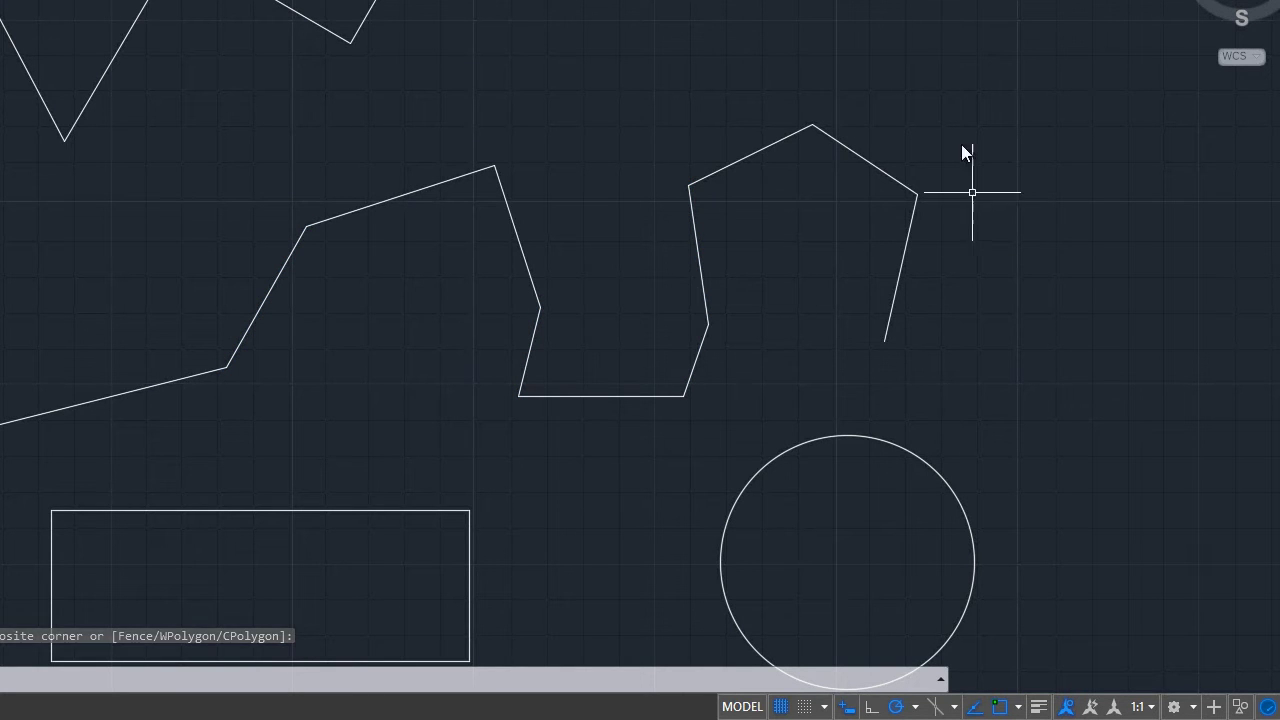
left_click(945, 108)
left_click(451, 379)
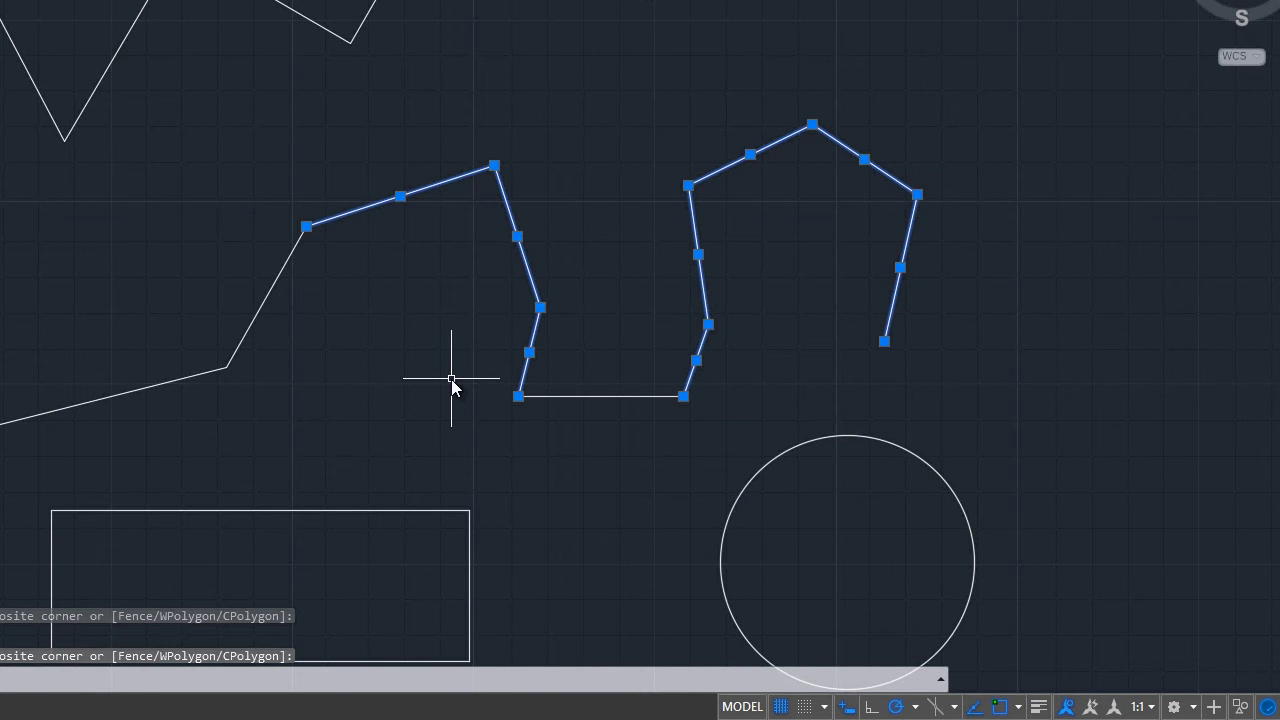
key("Escape")
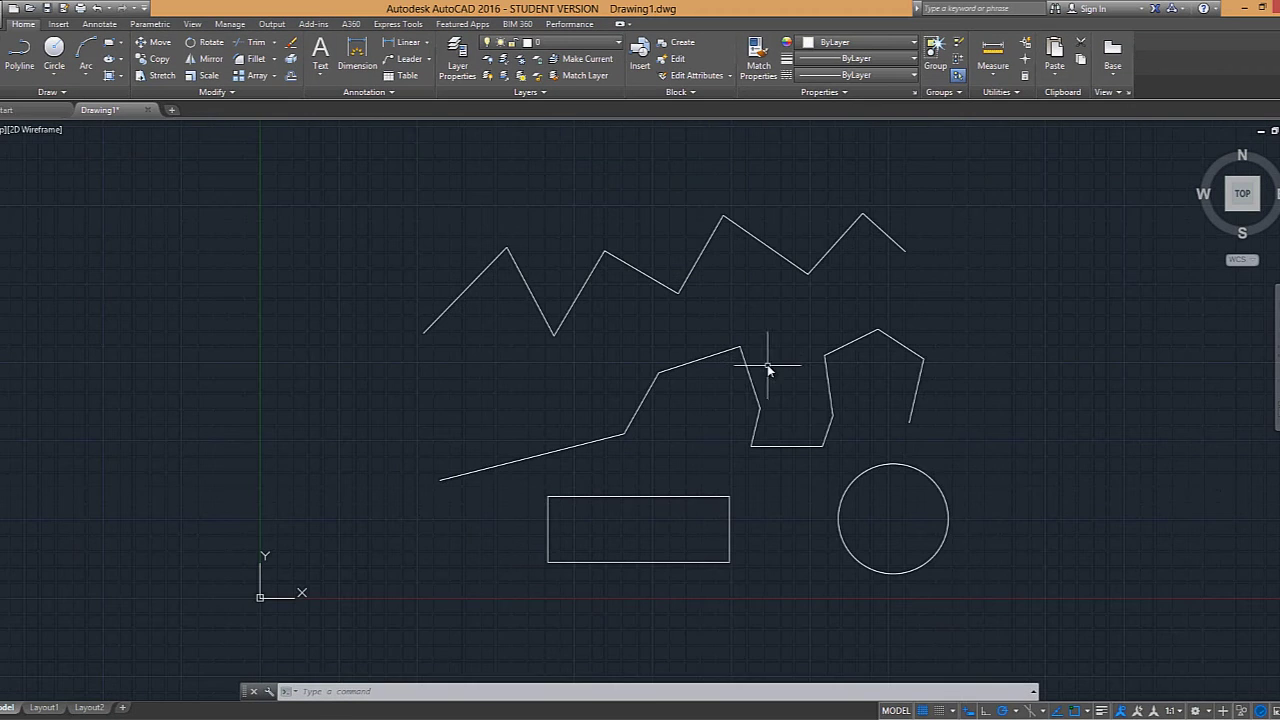
middle_click_drag(767, 367, 737, 392)
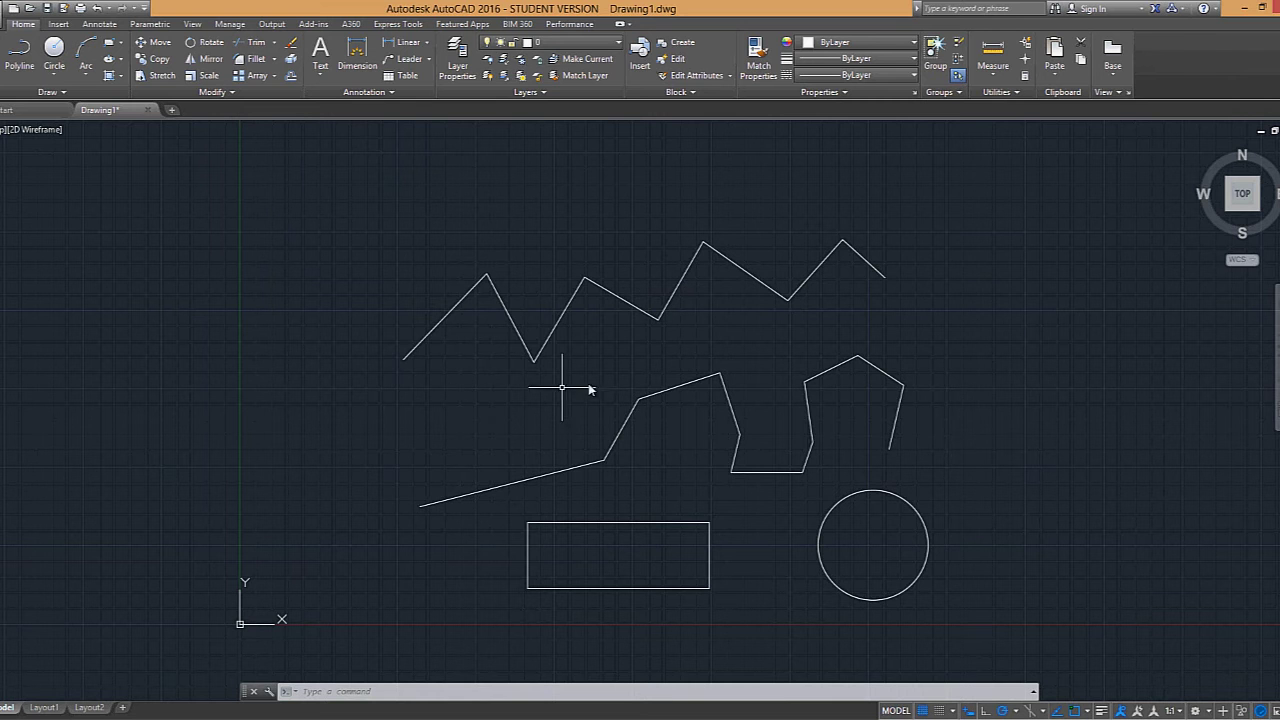
Step: Test window versus crossing selection on the middle polyline and the upper zigzag
left_click(581, 341)
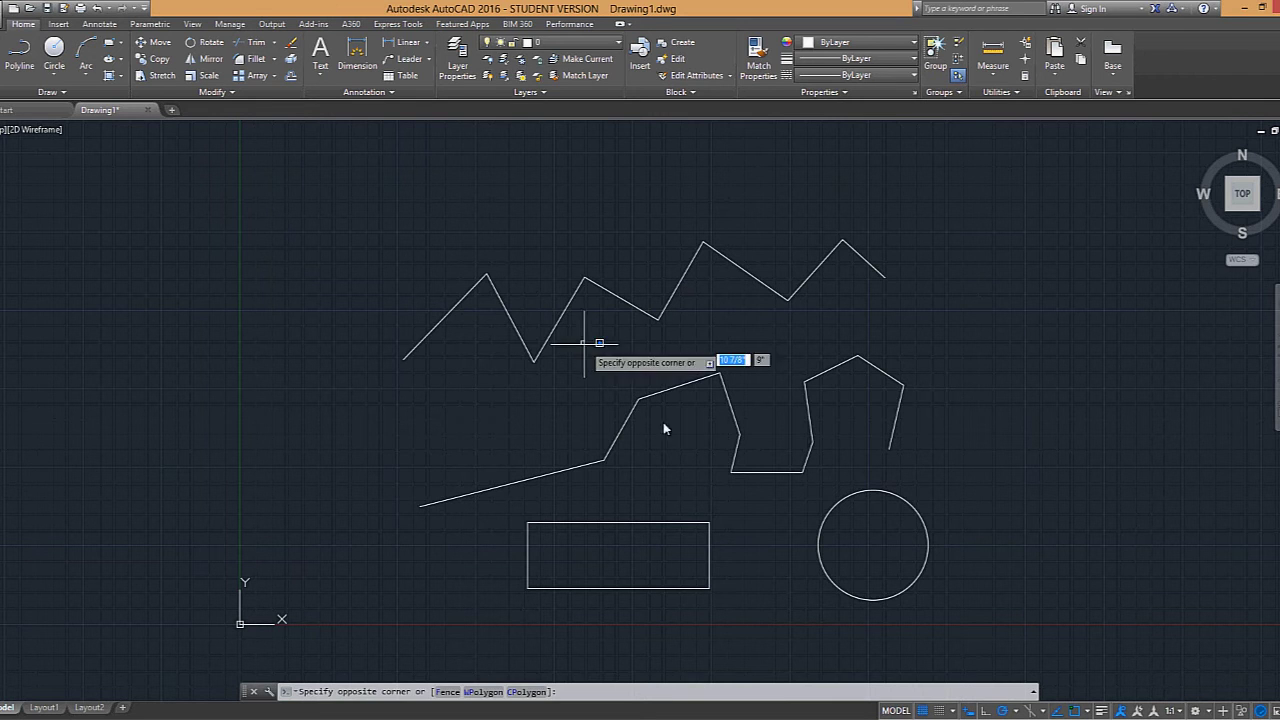
left_click(779, 500)
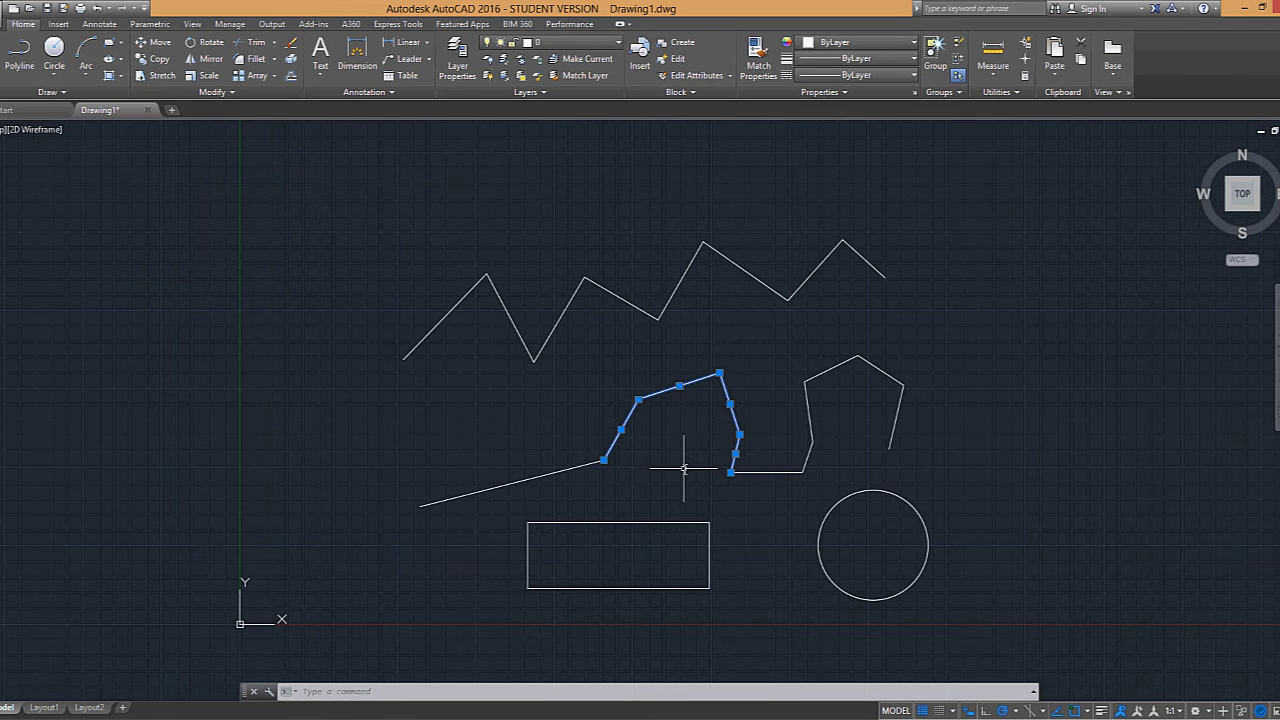
key("Escape")
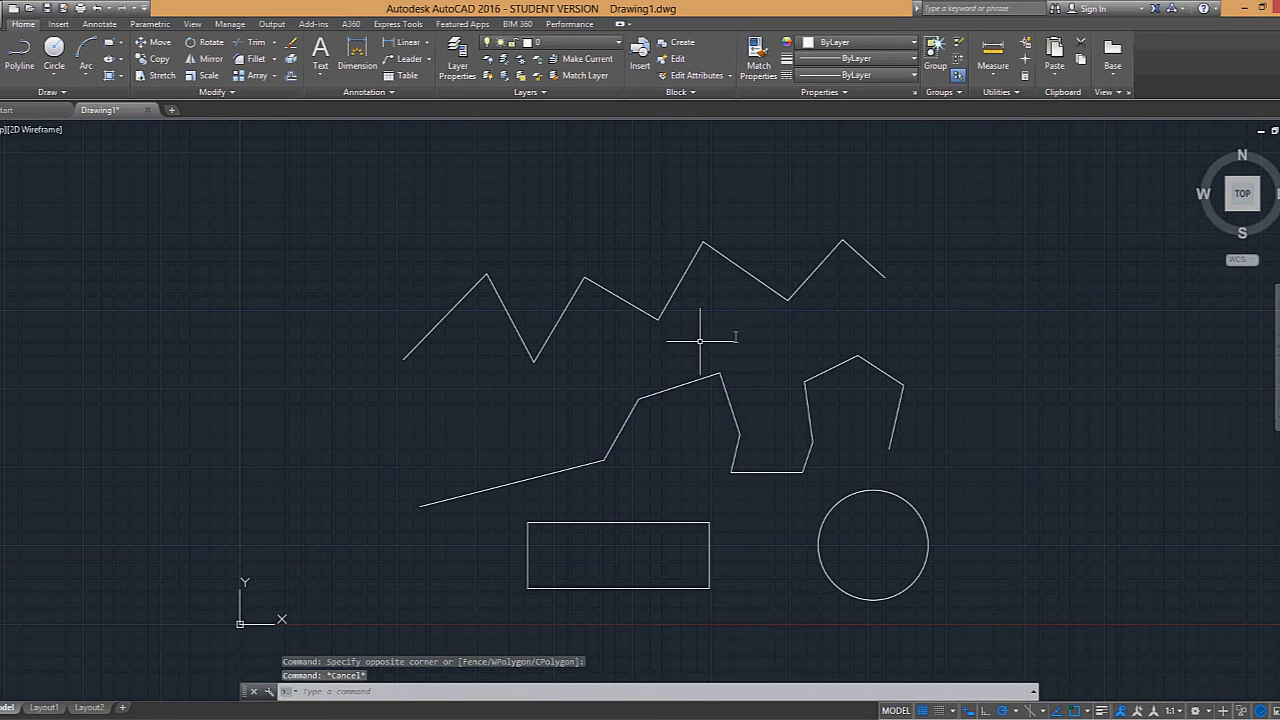
left_click(777, 334)
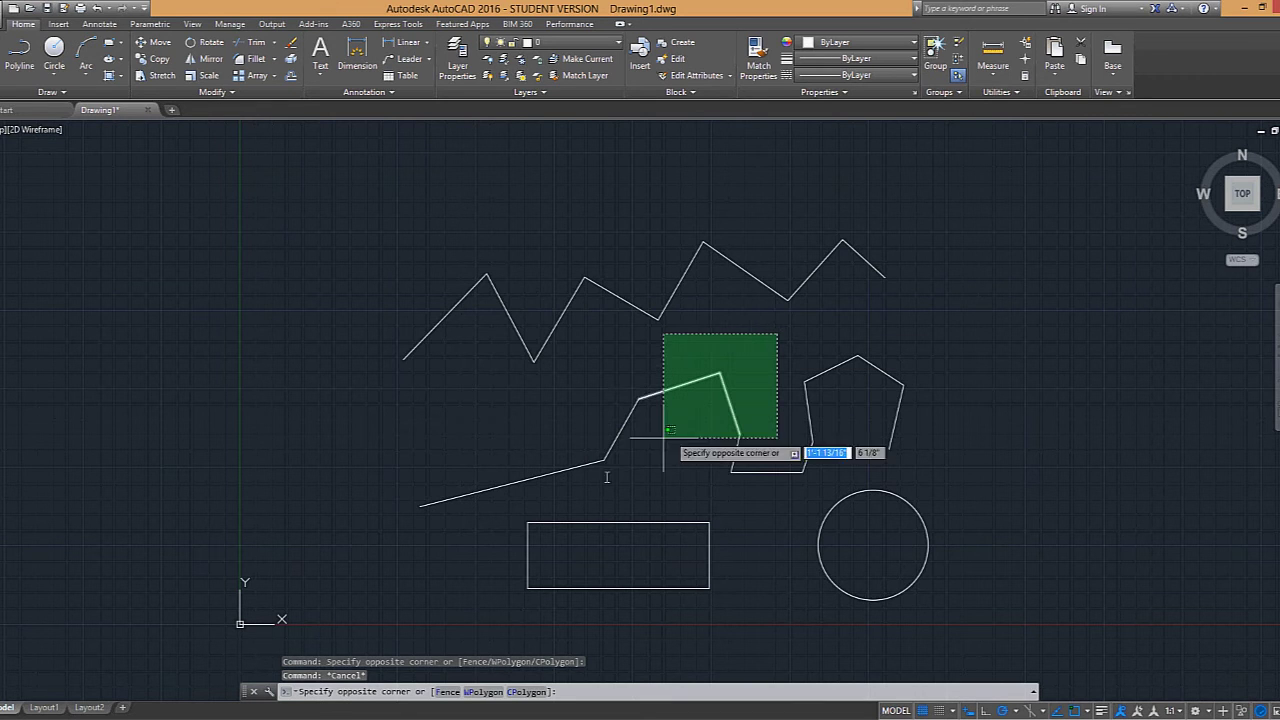
left_click(586, 484)
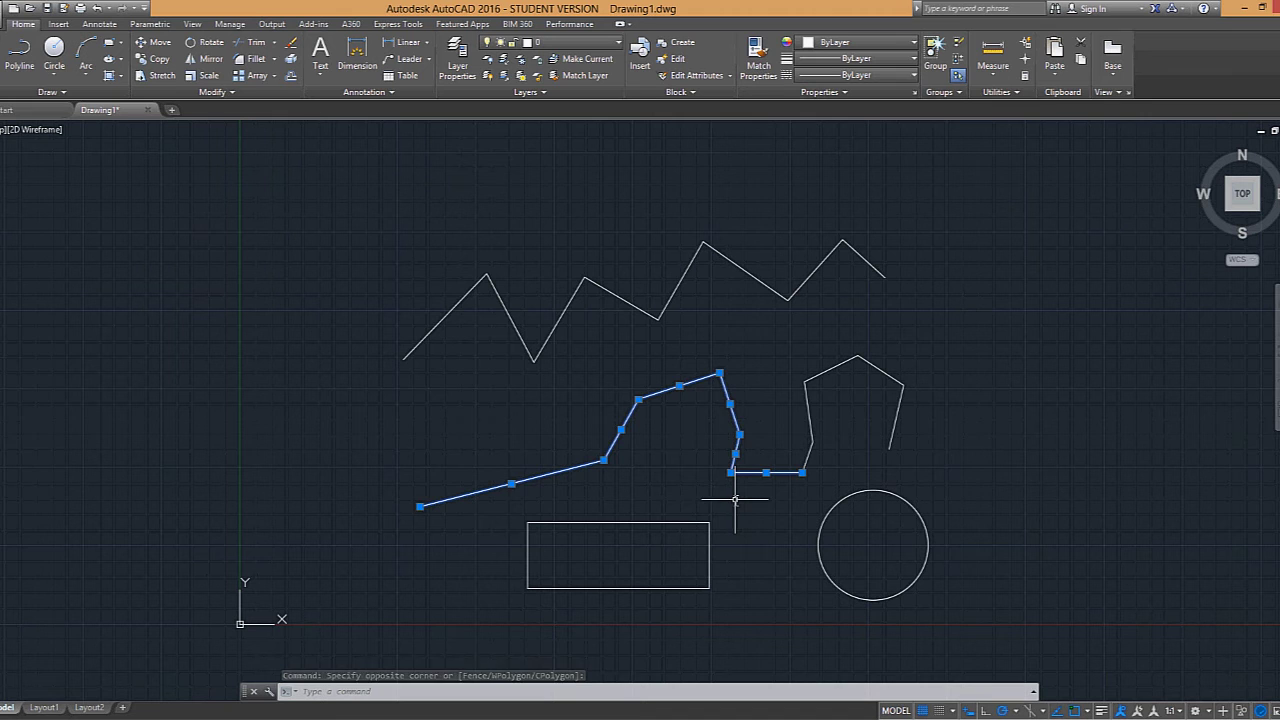
key("Escape")
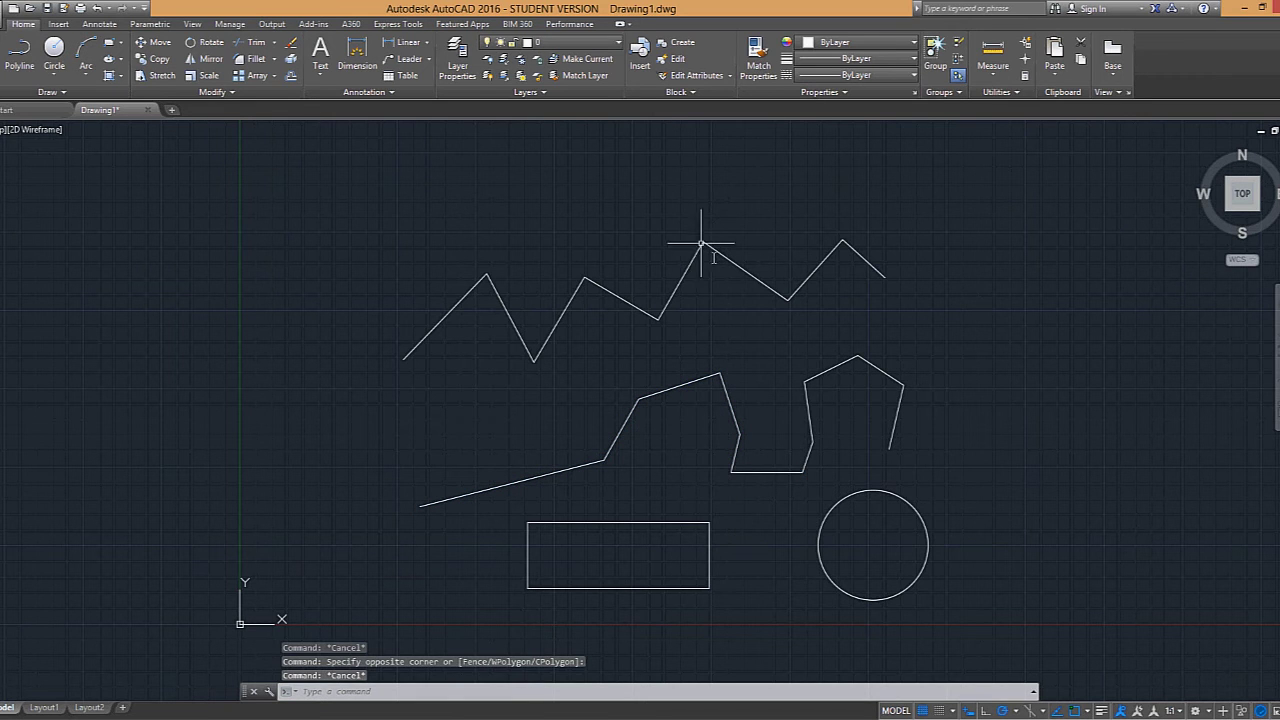
left_click(543, 164)
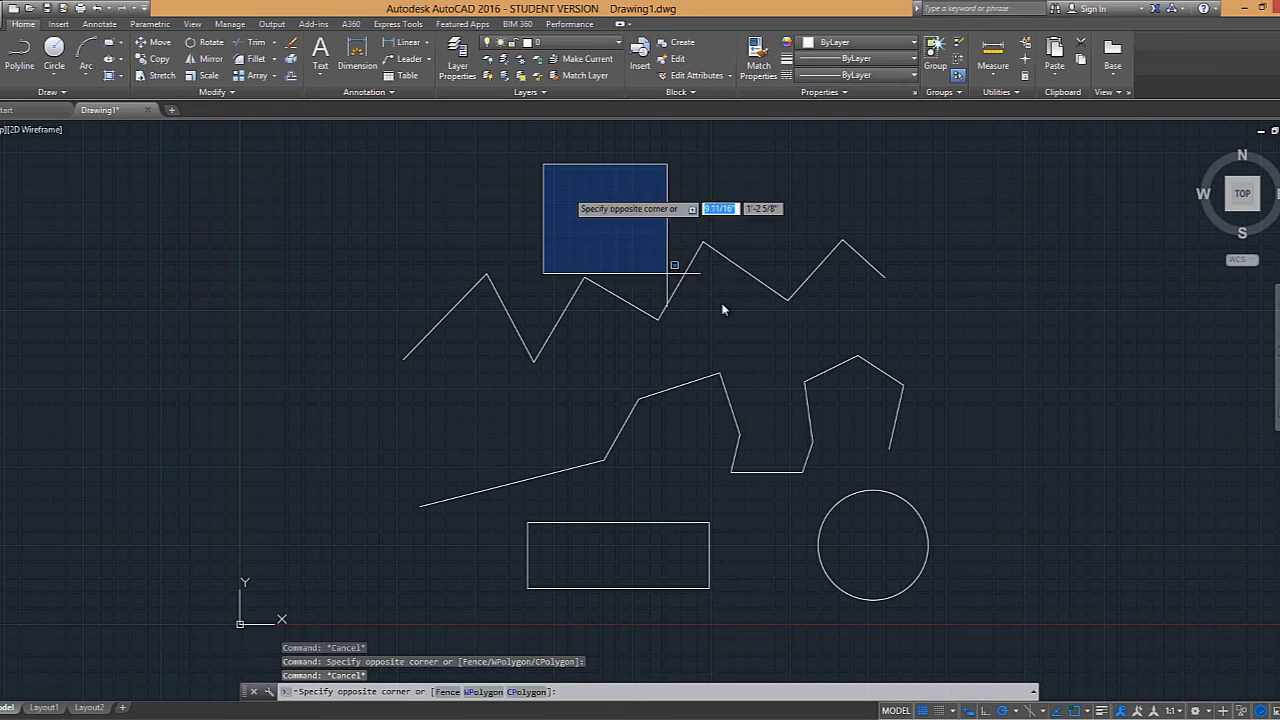
left_click(777, 346)
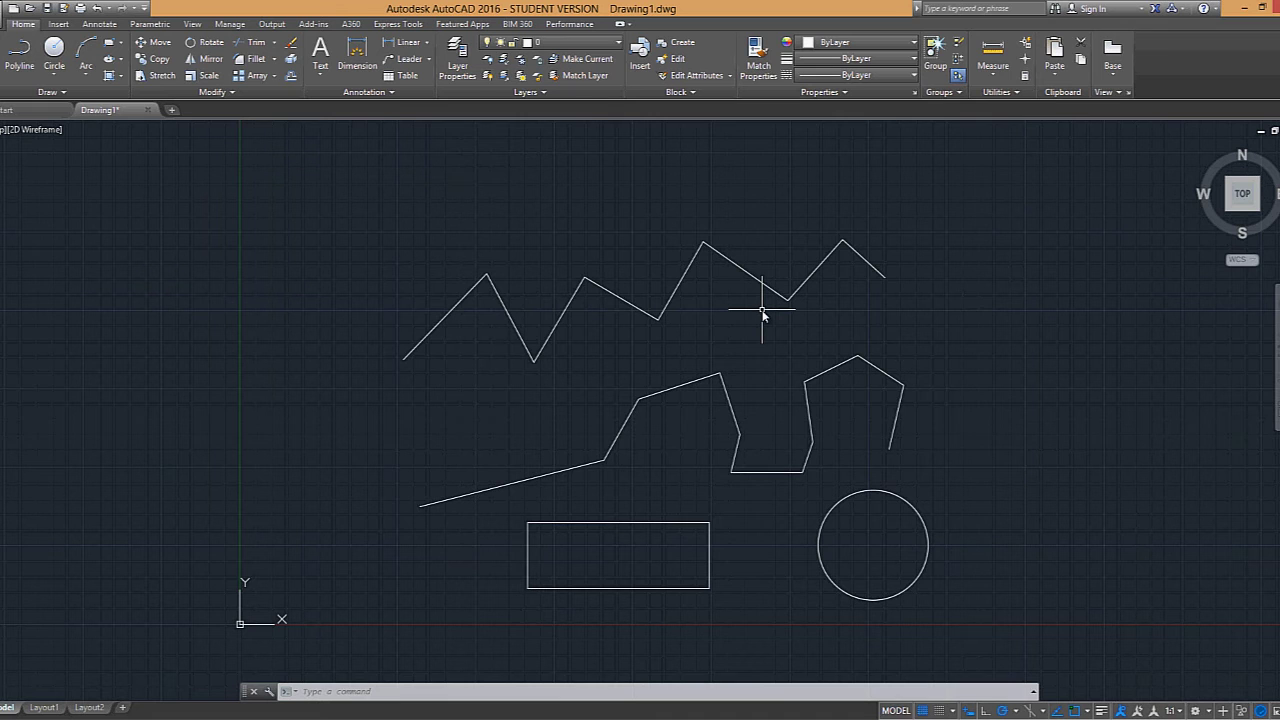
left_click(734, 198)
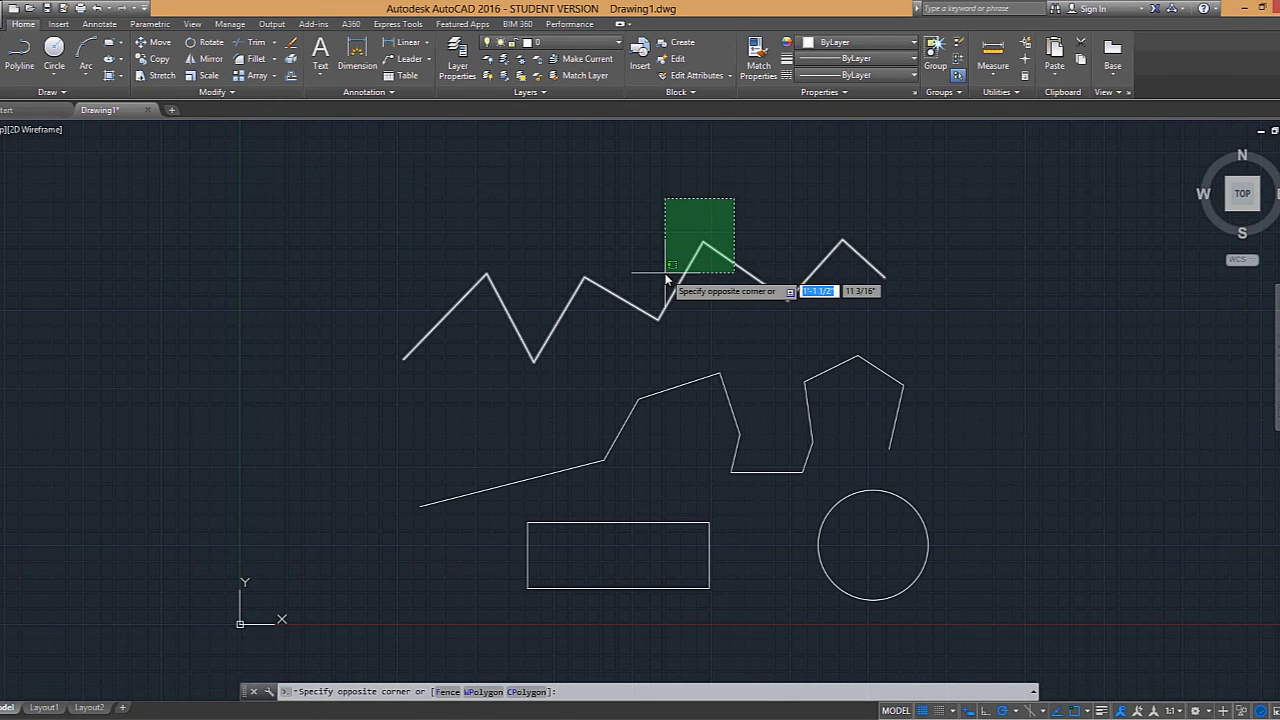
left_click(665, 272)
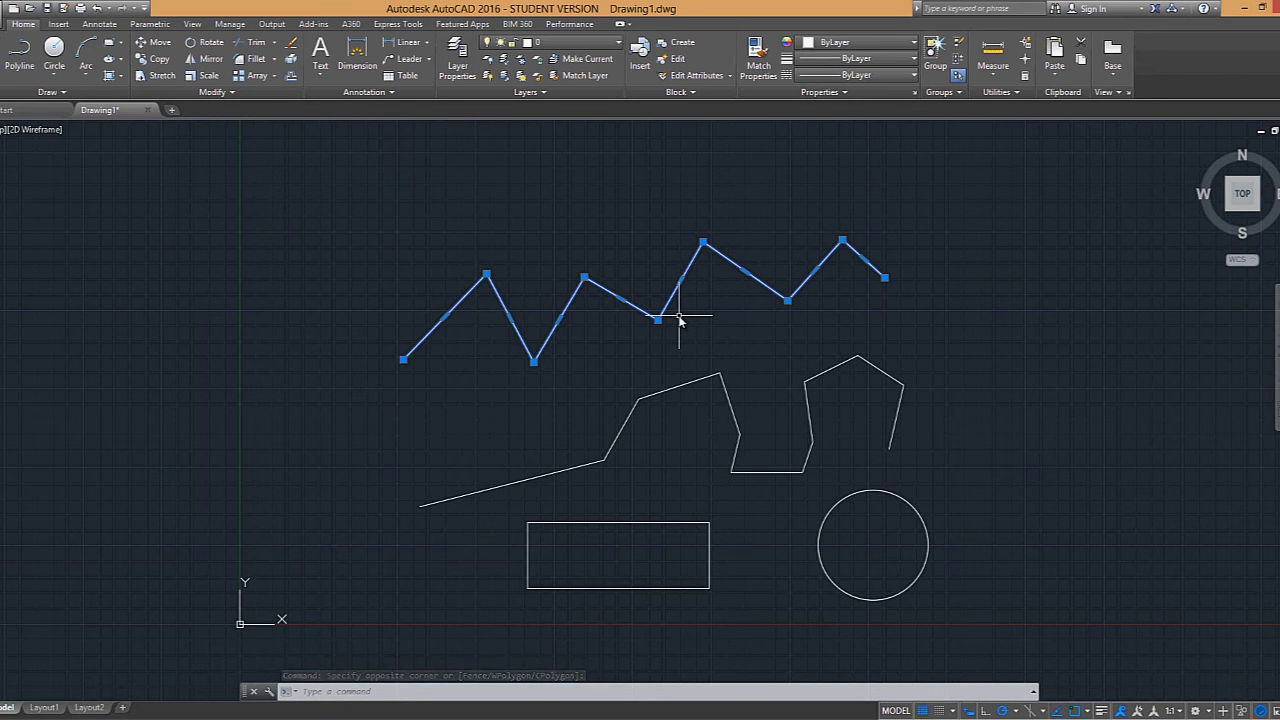
key("Escape")
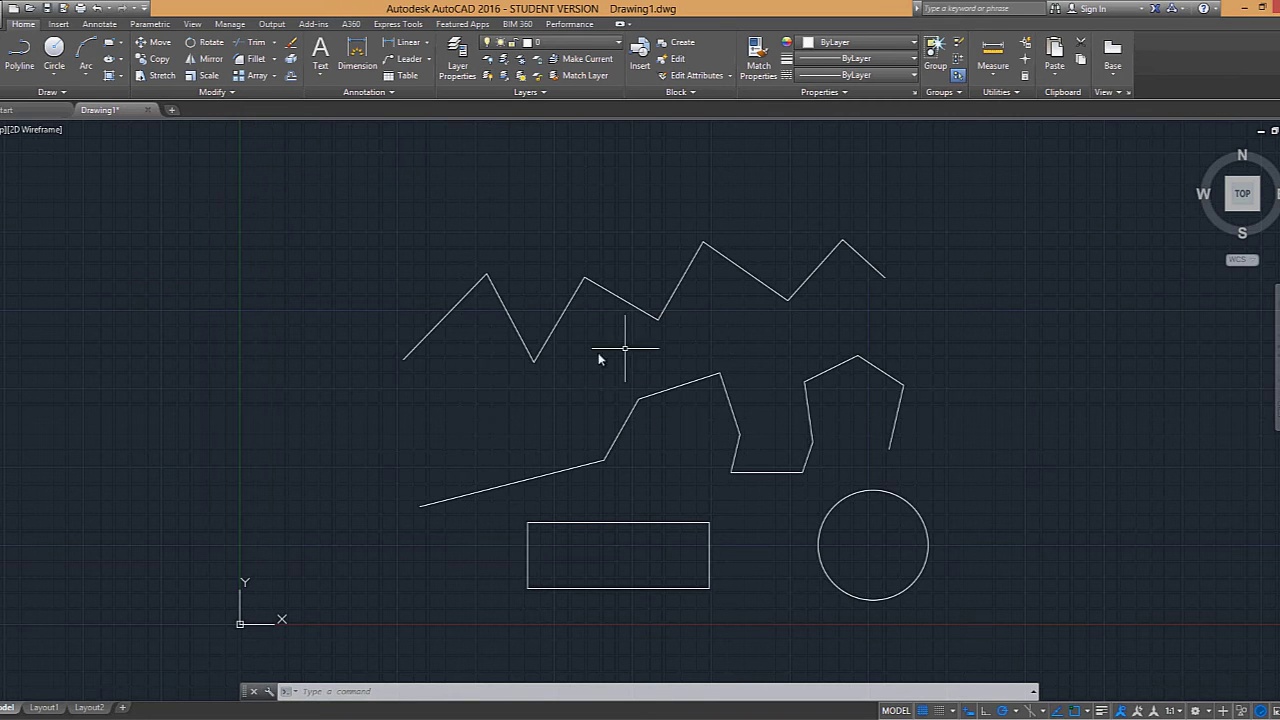
Step: Crossing-select the middle polyline and remove several of its segments from the selection
left_click(758, 358)
left_click(580, 509)
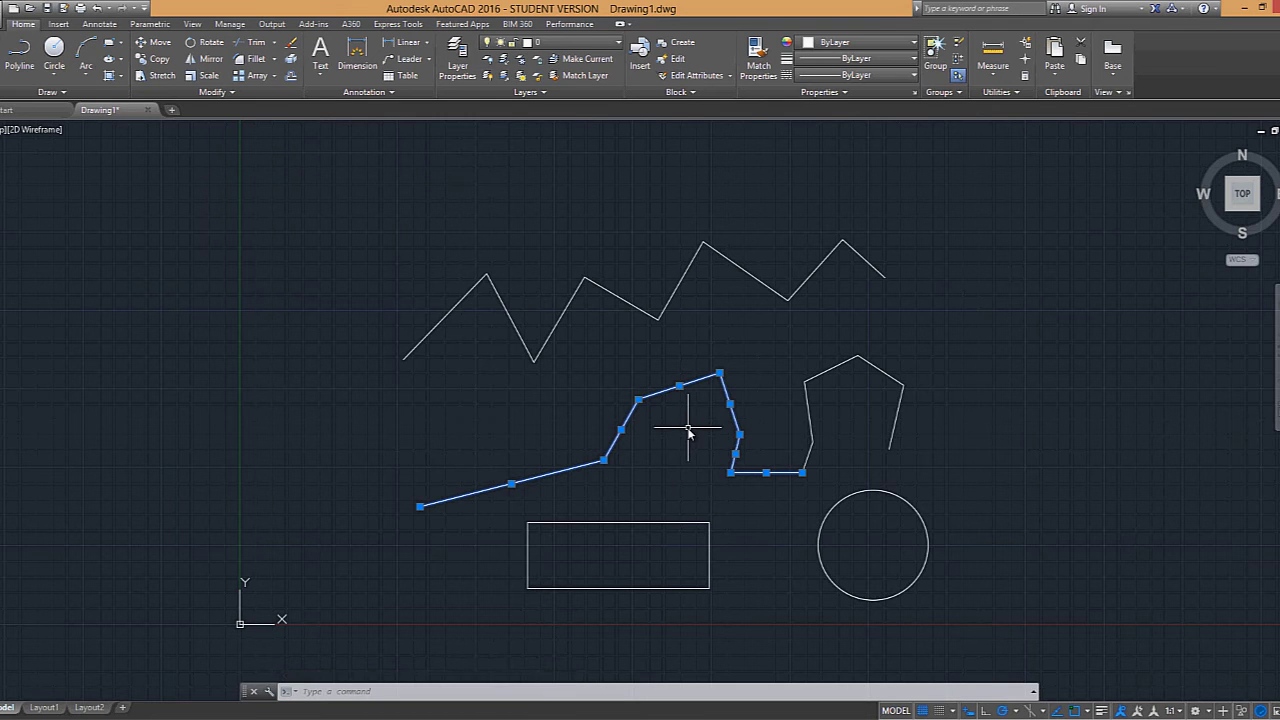
key("Escape")
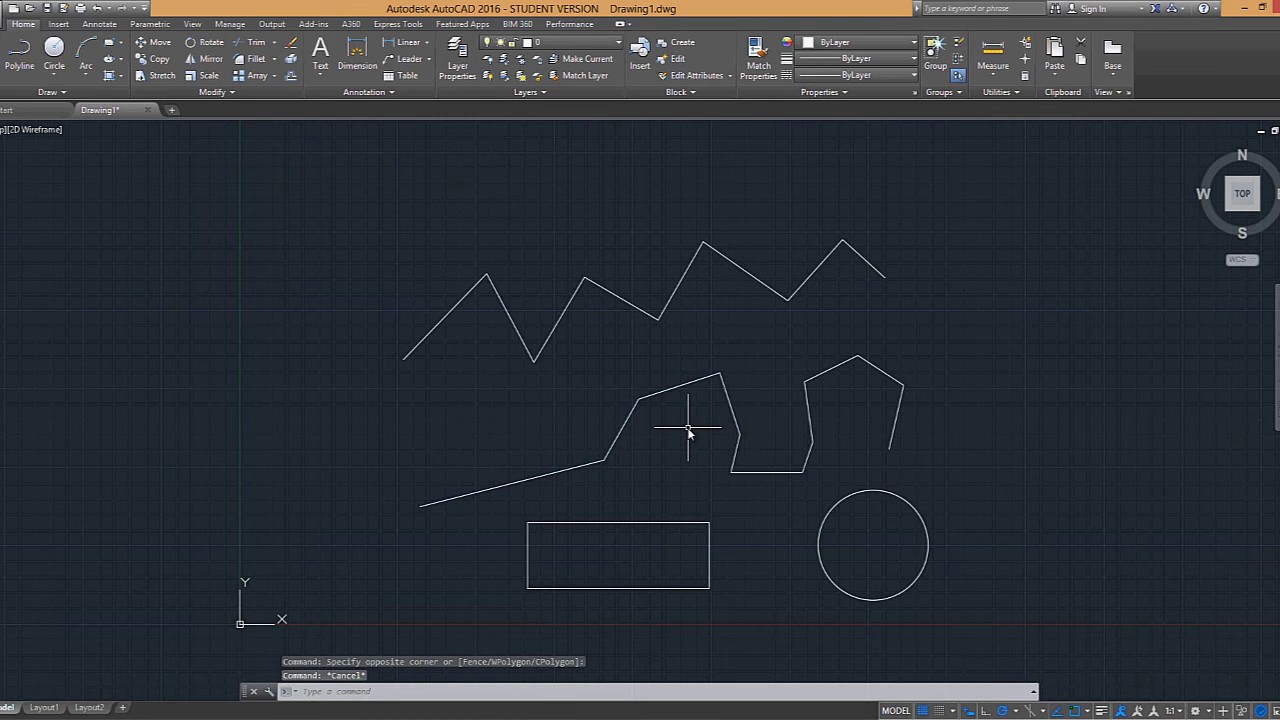
left_click(771, 355)
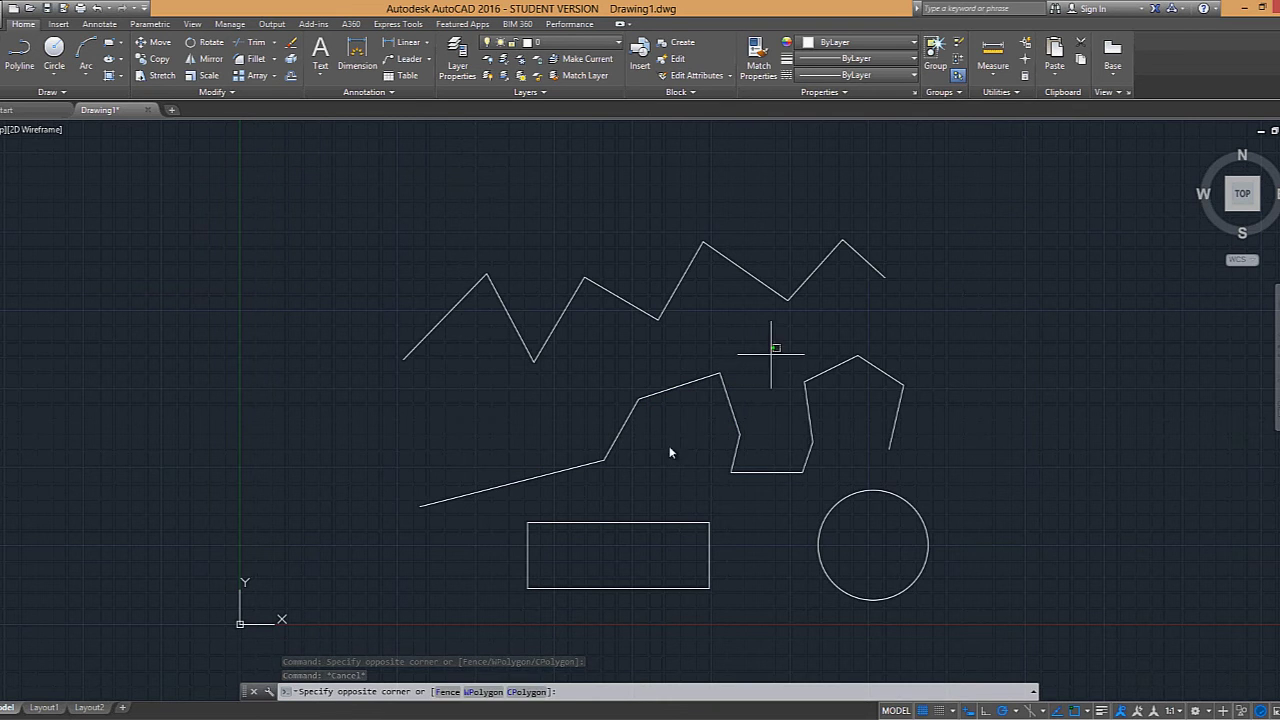
left_click(583, 489)
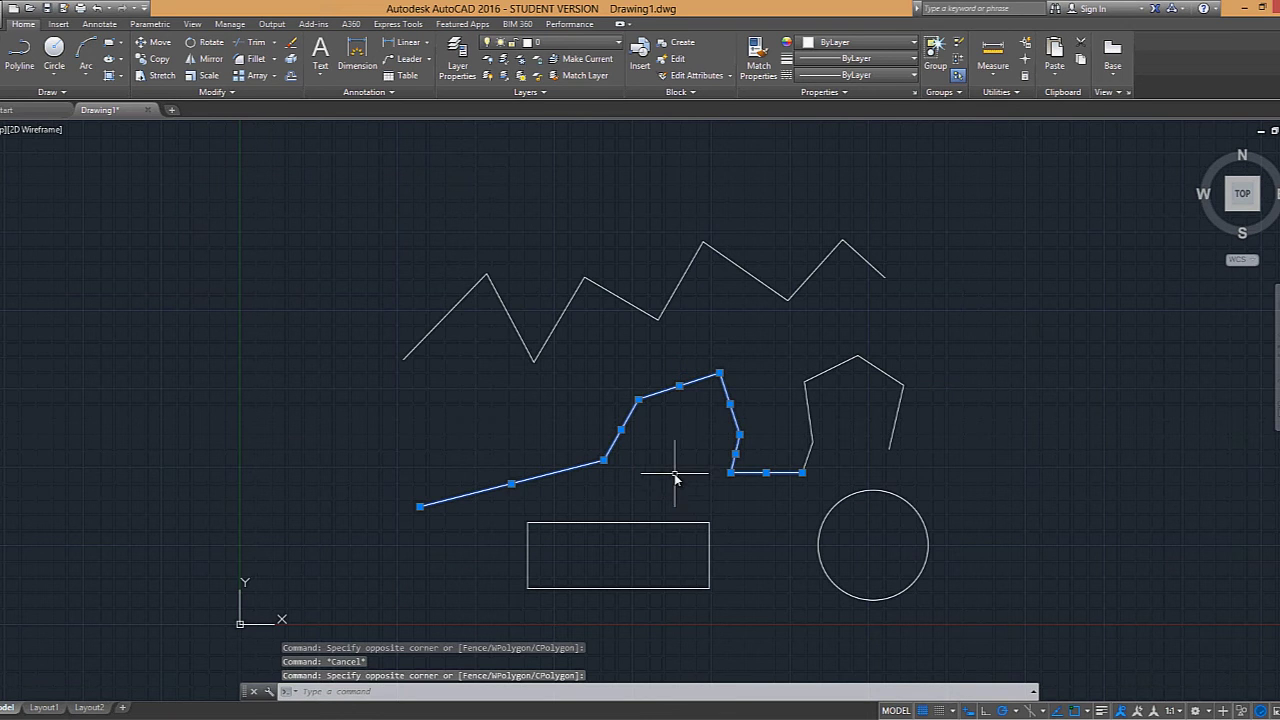
left_click(657, 403)
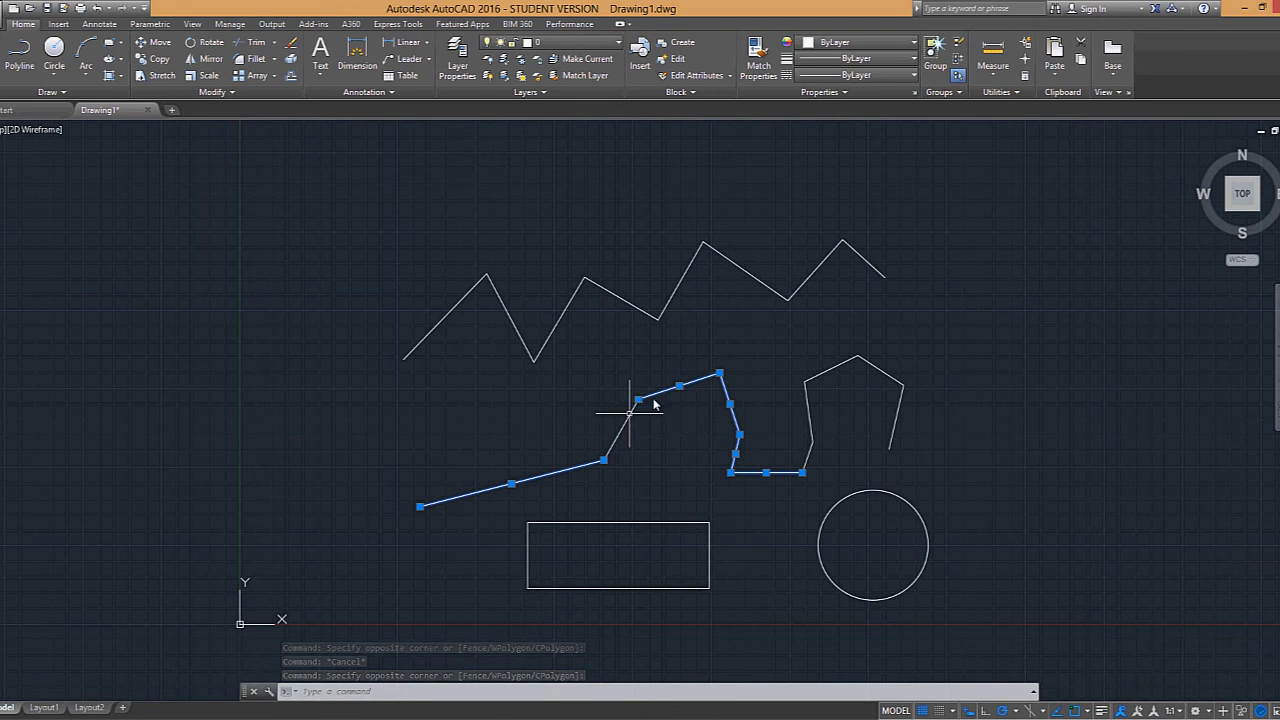
left_click(666, 393, "shift")
left_click(727, 395, "shift")
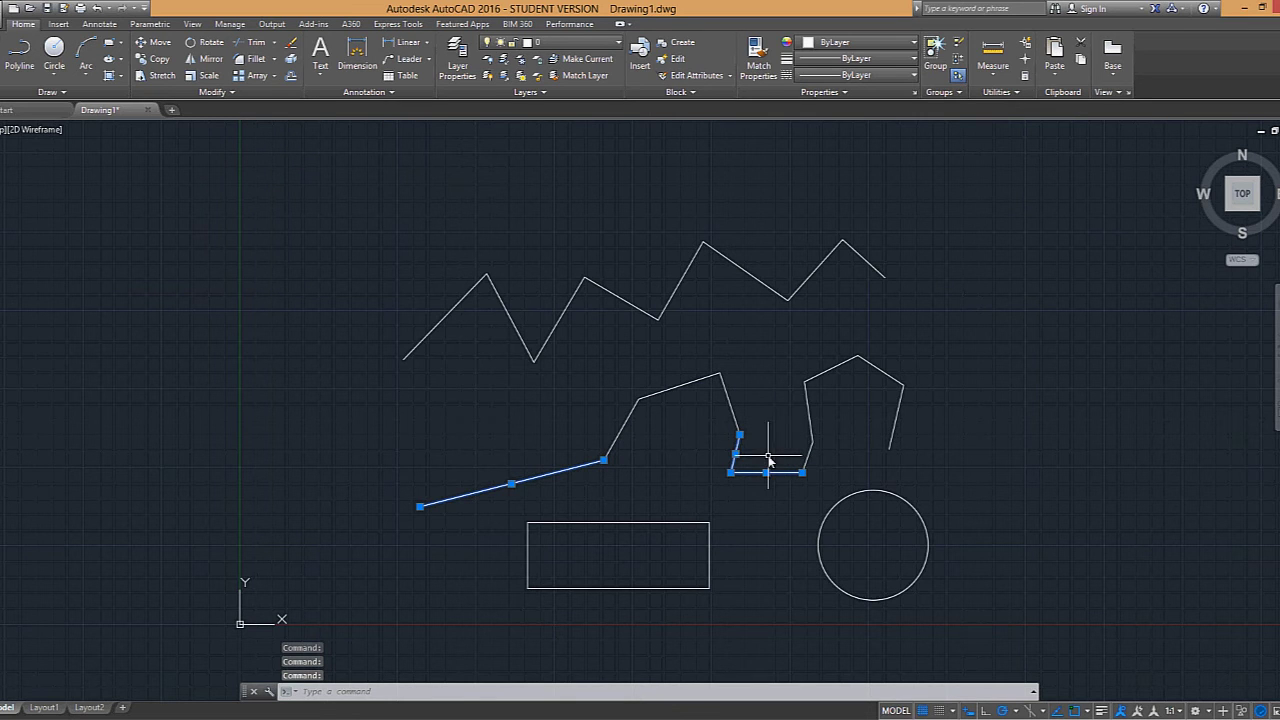
key("Escape")
Step: Reselect the middle polyline and deselect its middle segments, keeping the left and bottom parts
left_click(776, 365)
left_click(601, 477)
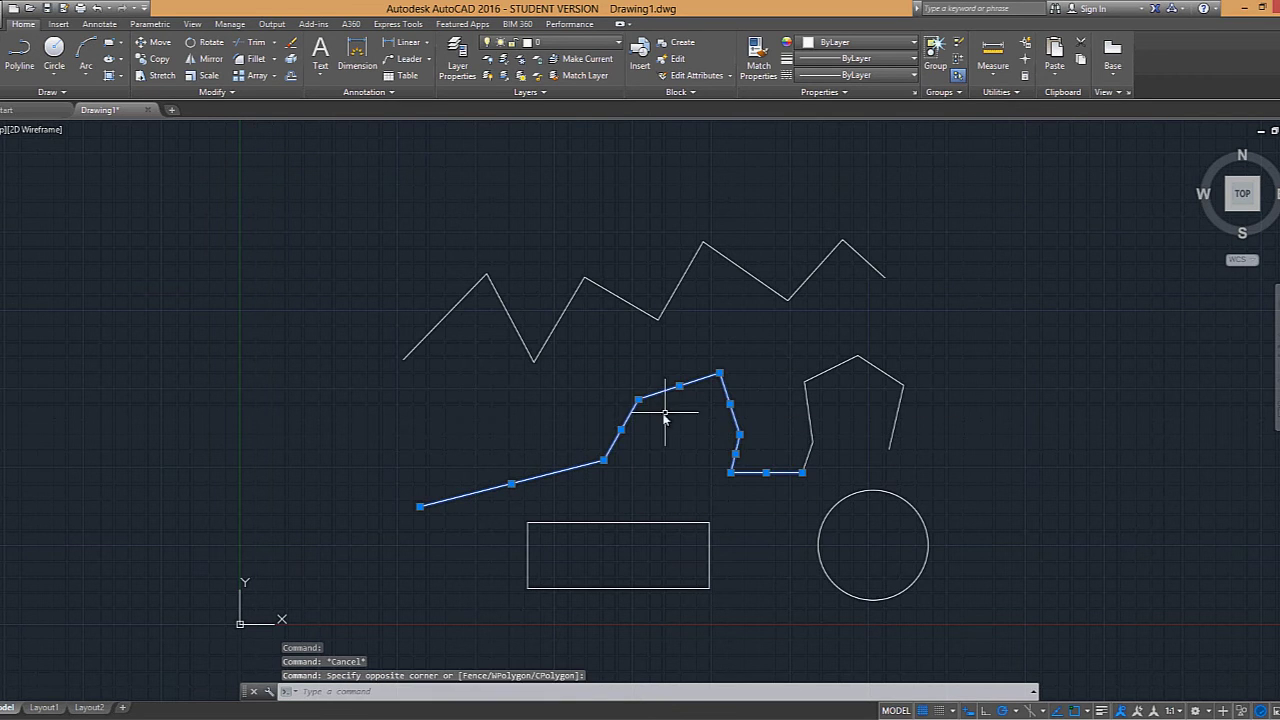
left_click(674, 400, "shift")
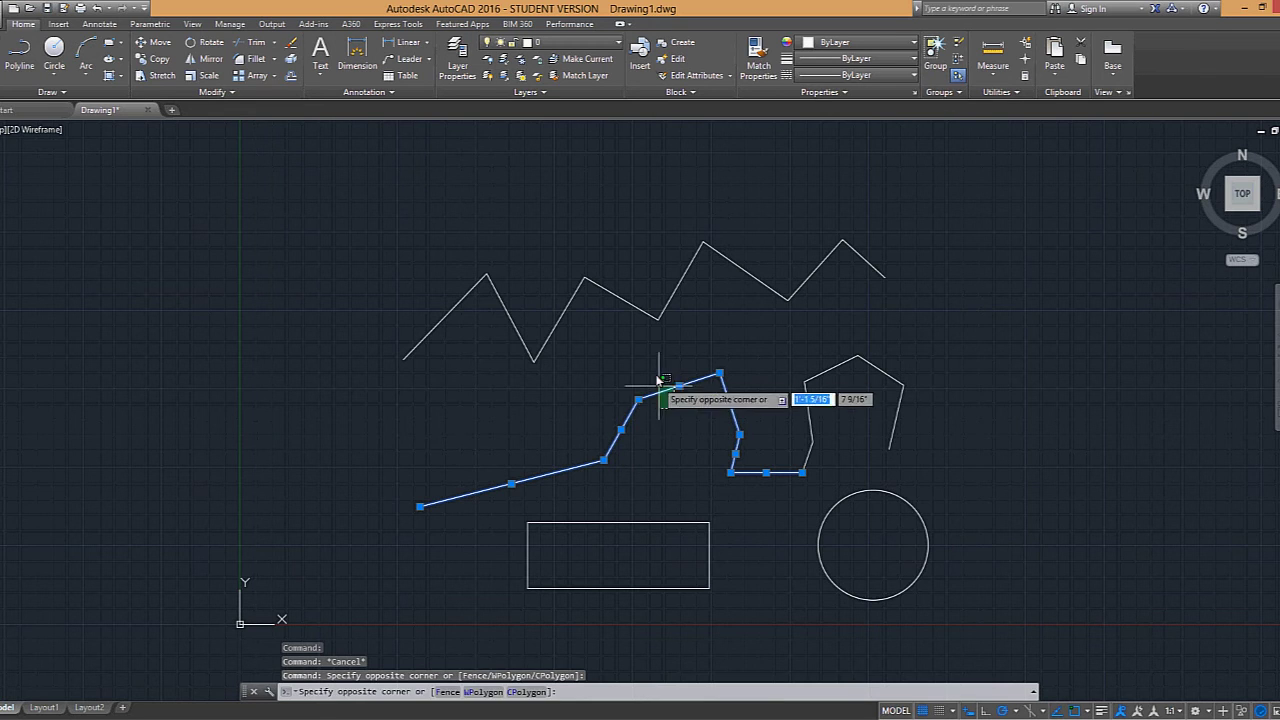
left_click(663, 371, "shift")
left_click(652, 425)
left_click(614, 428, "shift")
left_click(750, 401, "shift")
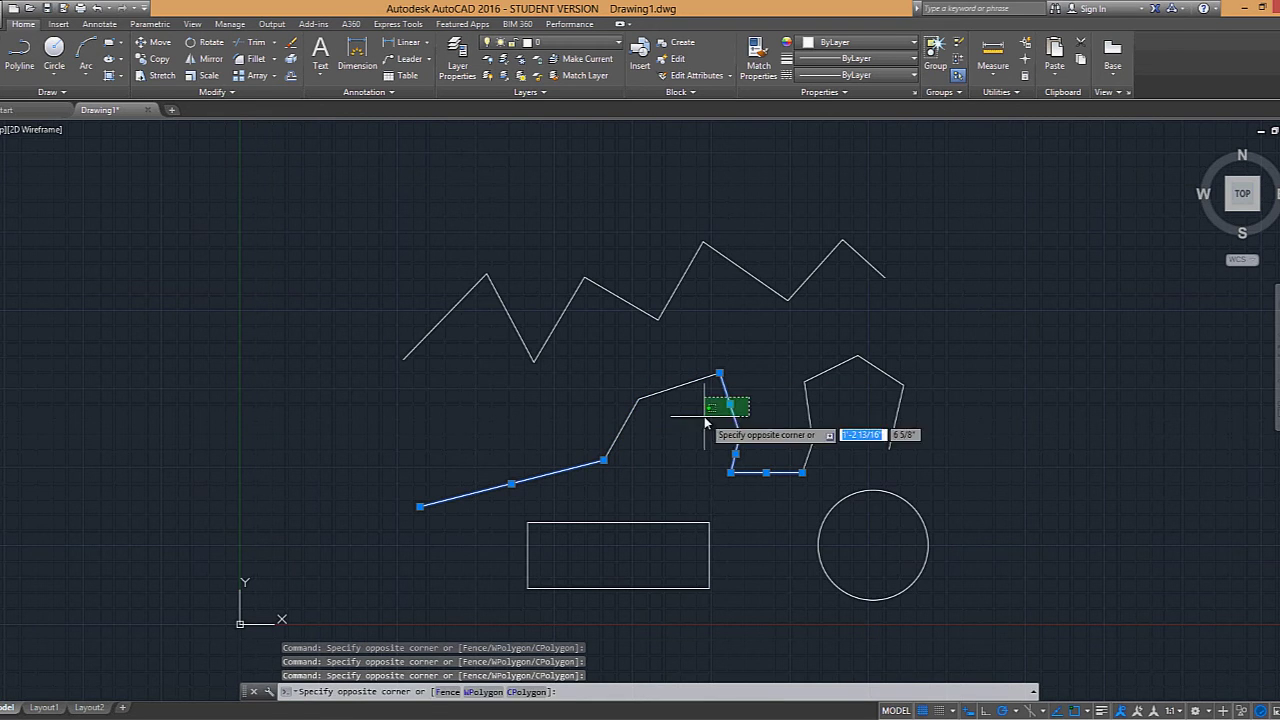
left_click(709, 421, "shift")
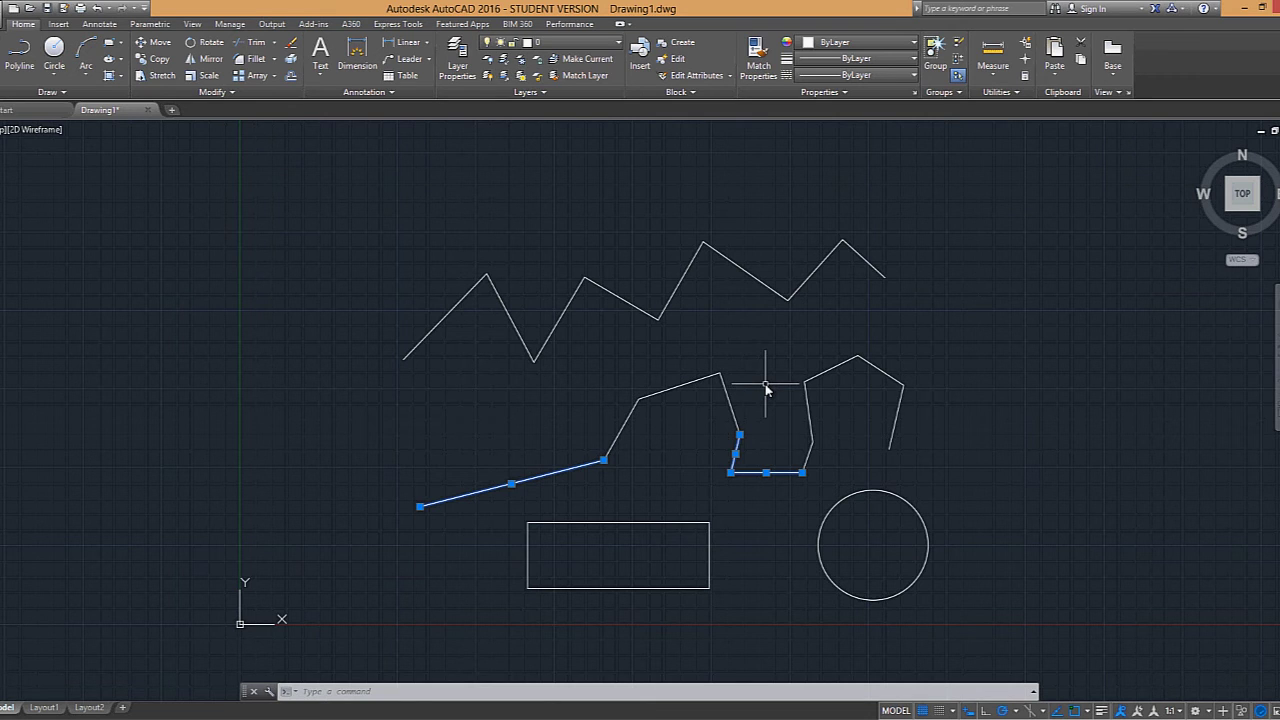
Step: Deselect everything and pan the drawing left to free space on the right
key("Escape")
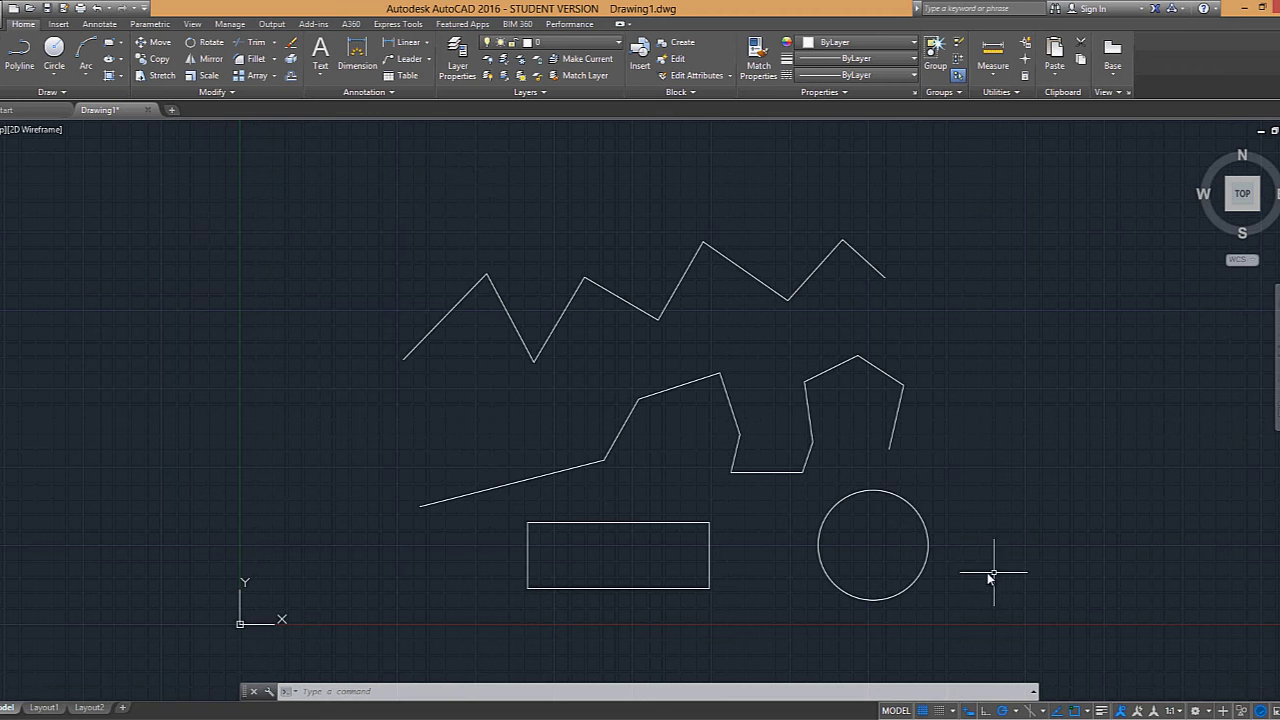
middle_click_drag(990, 575, 866, 570)
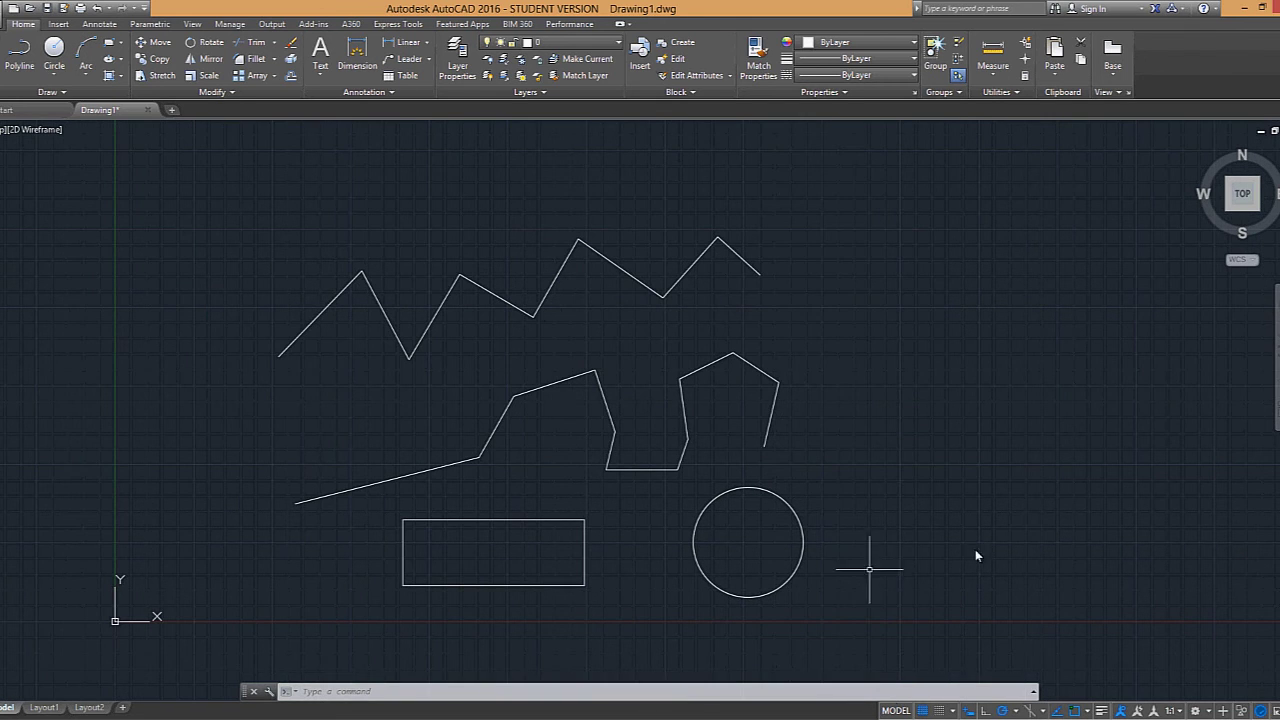
Step: With Ortho on, start a polyline at the lower right and draw right-angle steps winding upward
left_click(986, 711)
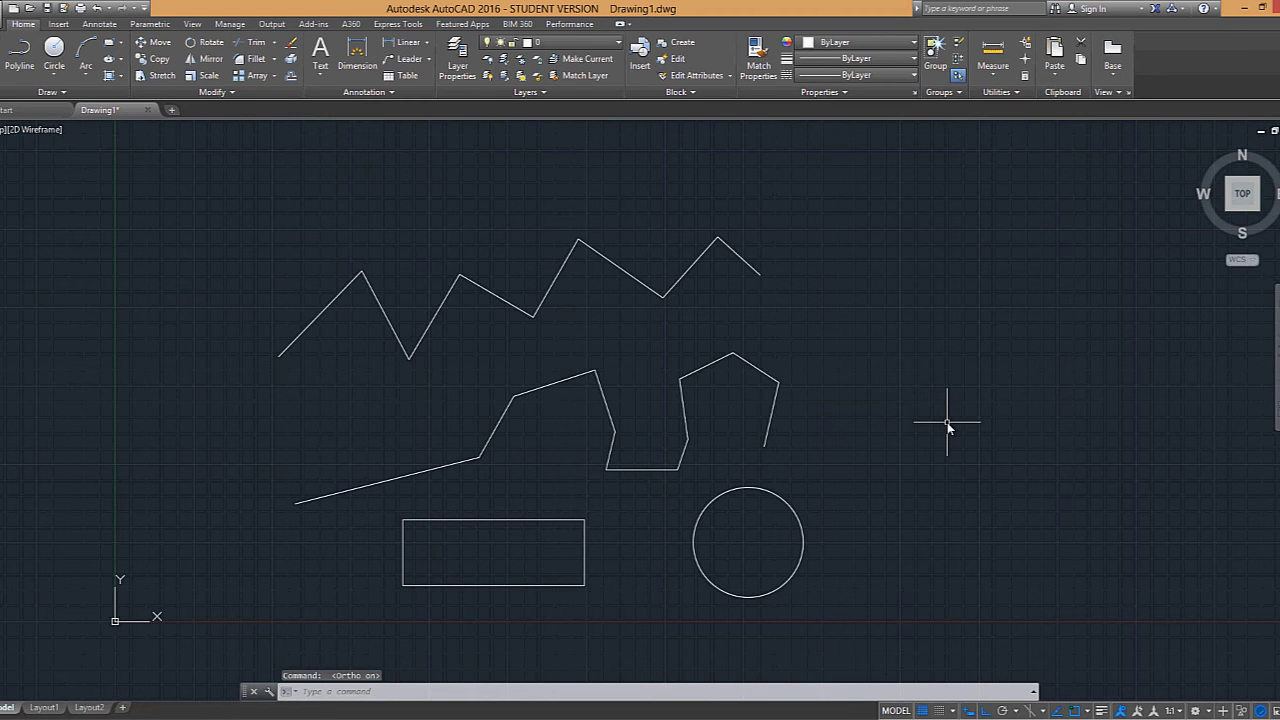
type("pl")
key("Return")
left_click(951, 434)
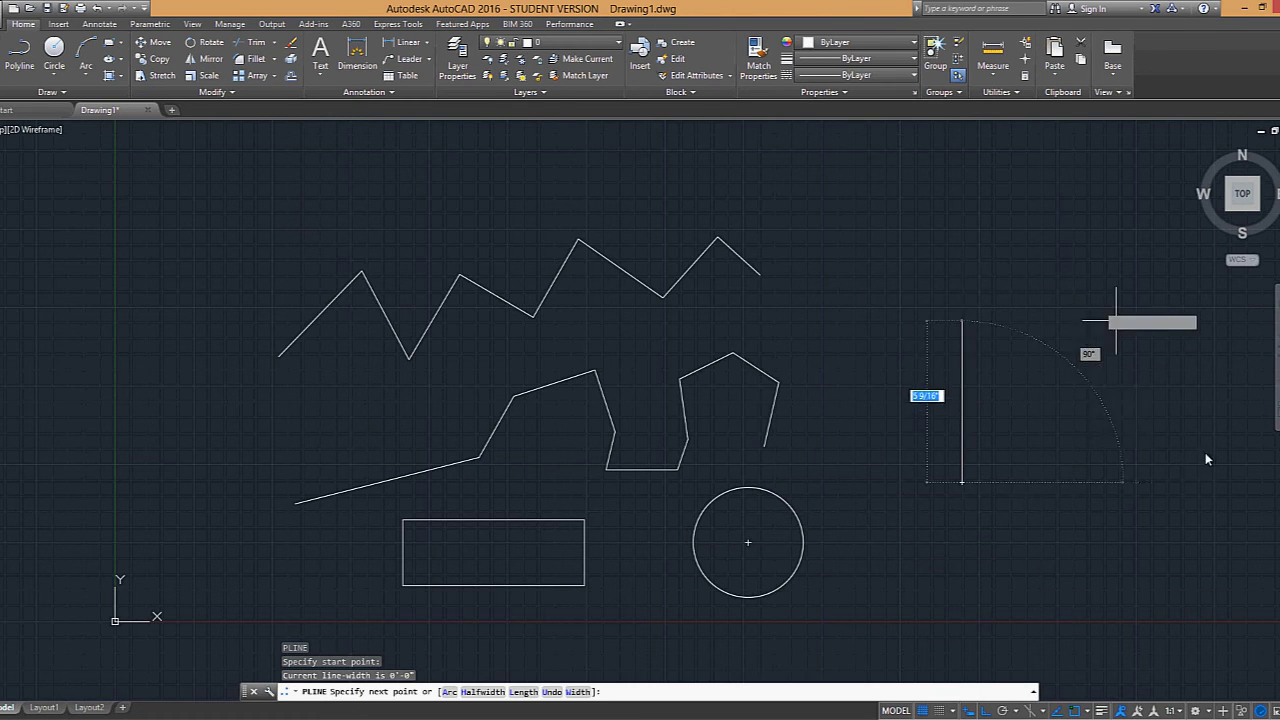
left_click(1065, 482)
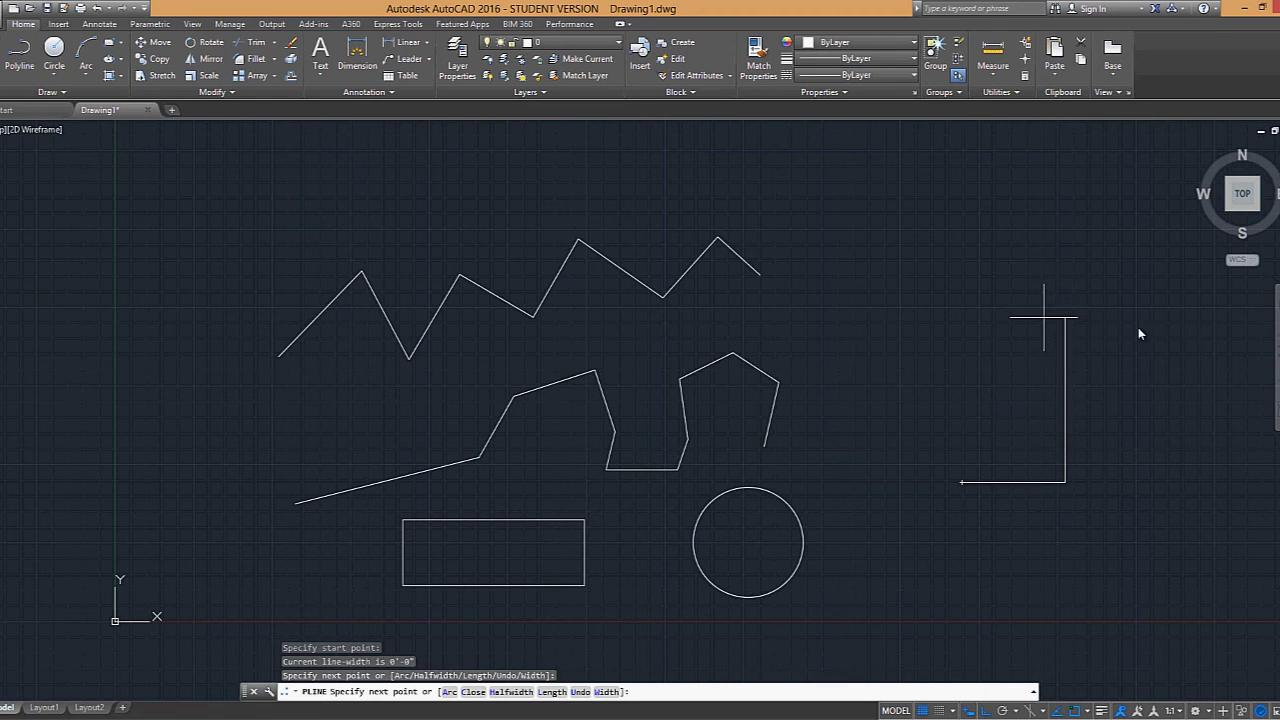
left_click(1065, 317)
left_click(1179, 317)
left_click(1179, 417)
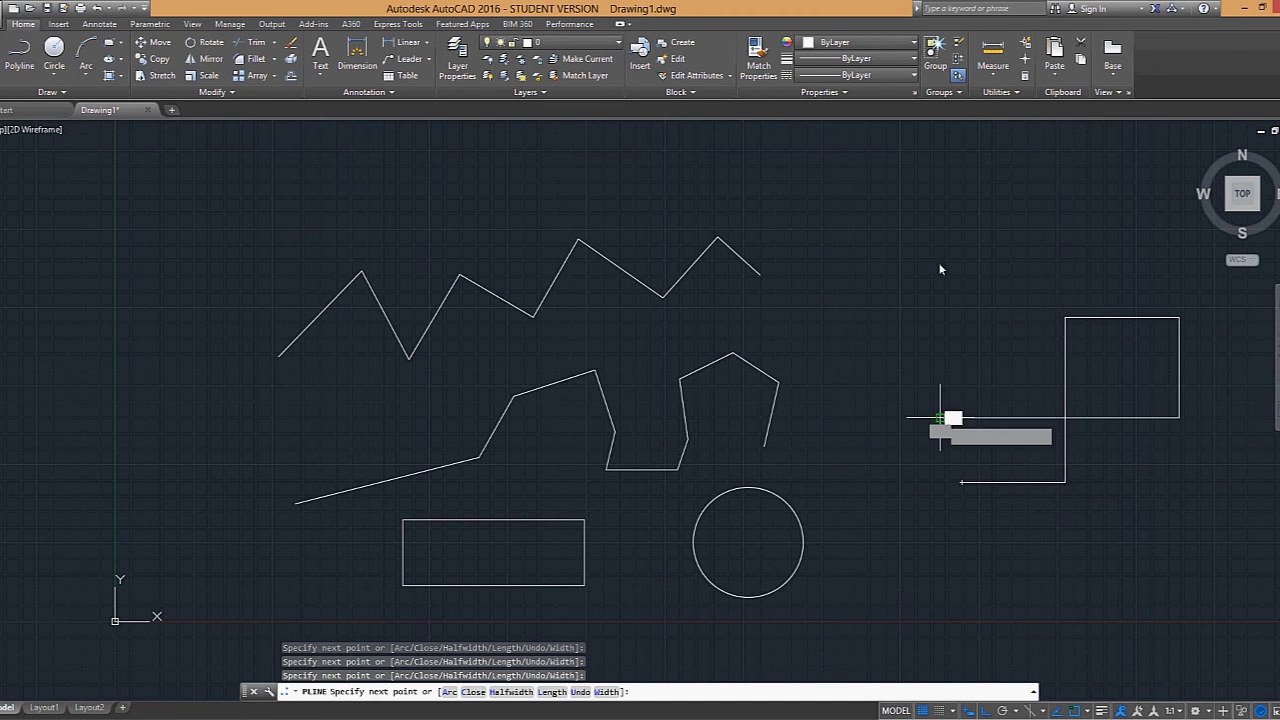
left_click(940, 417)
left_click(940, 269)
left_click(778, 269)
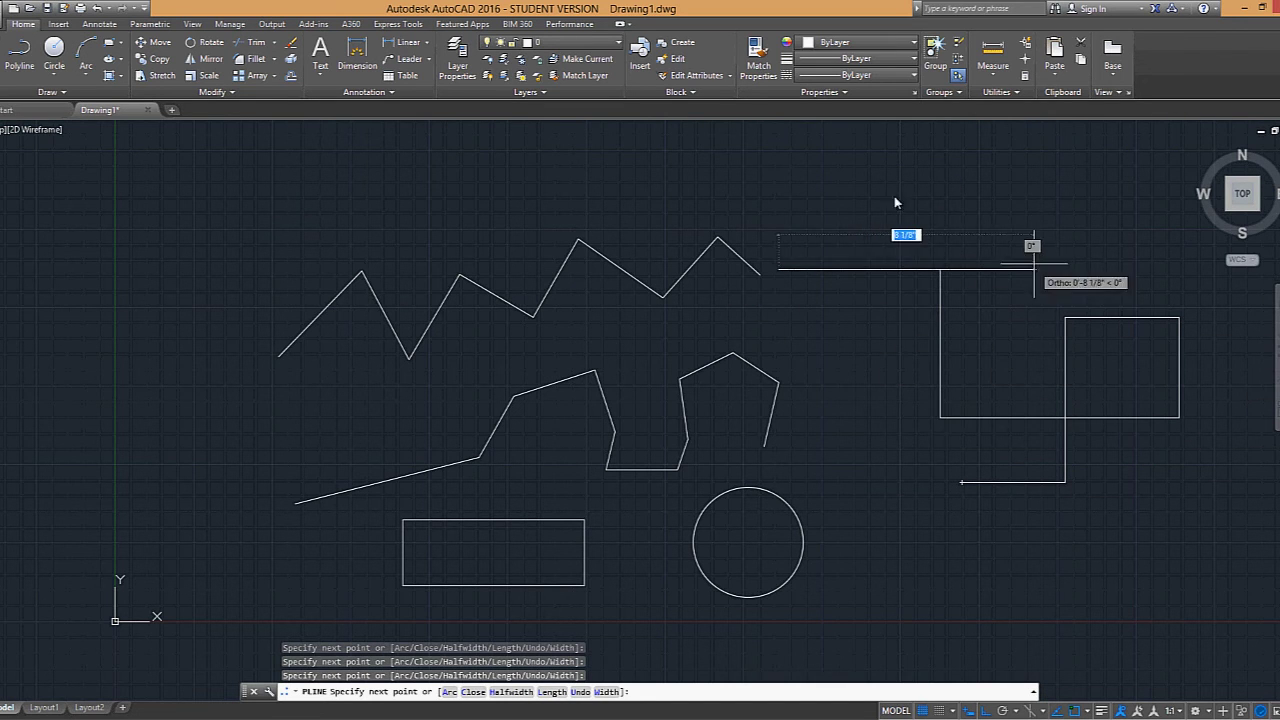
scroll(894, 300, "down", 2)
mouse_move(858, 326)
middle_mouse_down()
mouse_move(717, 390)
mouse_move(681, 426)
middle_mouse_up()
left_click(650, 335)
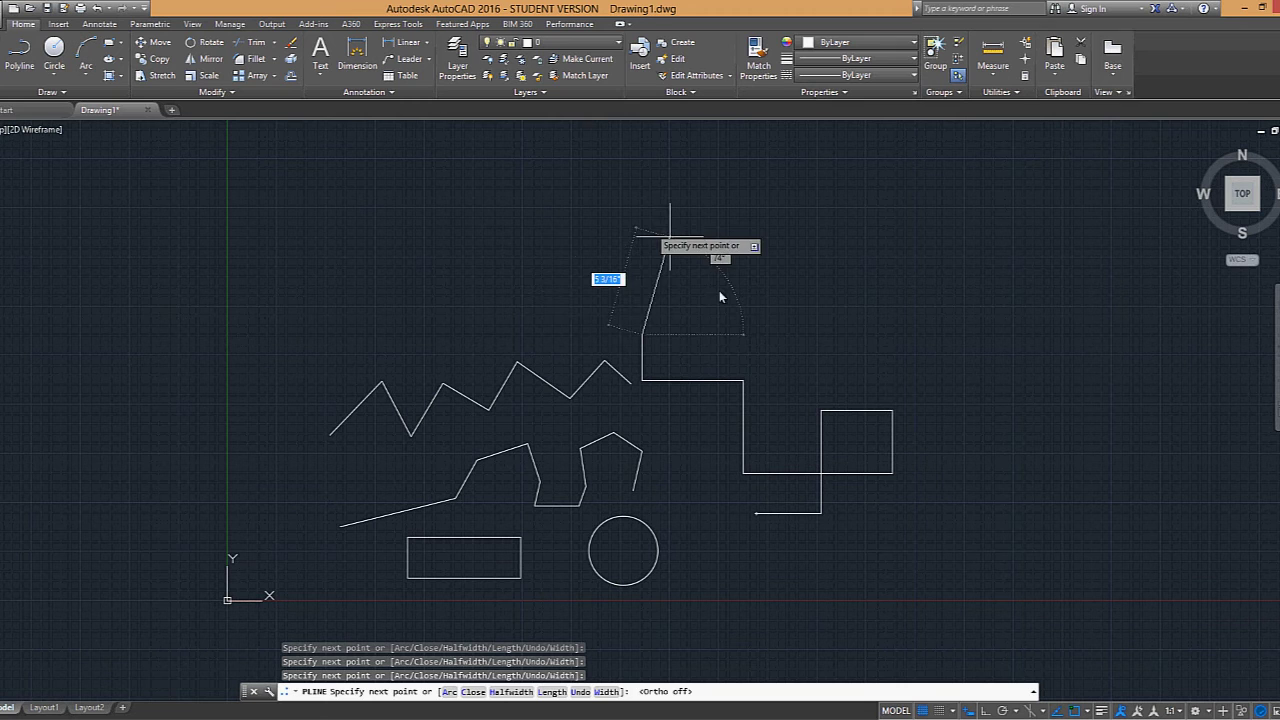
Step: Turn Ortho off and add several angled polyline segments running left to the top left
key("F8")
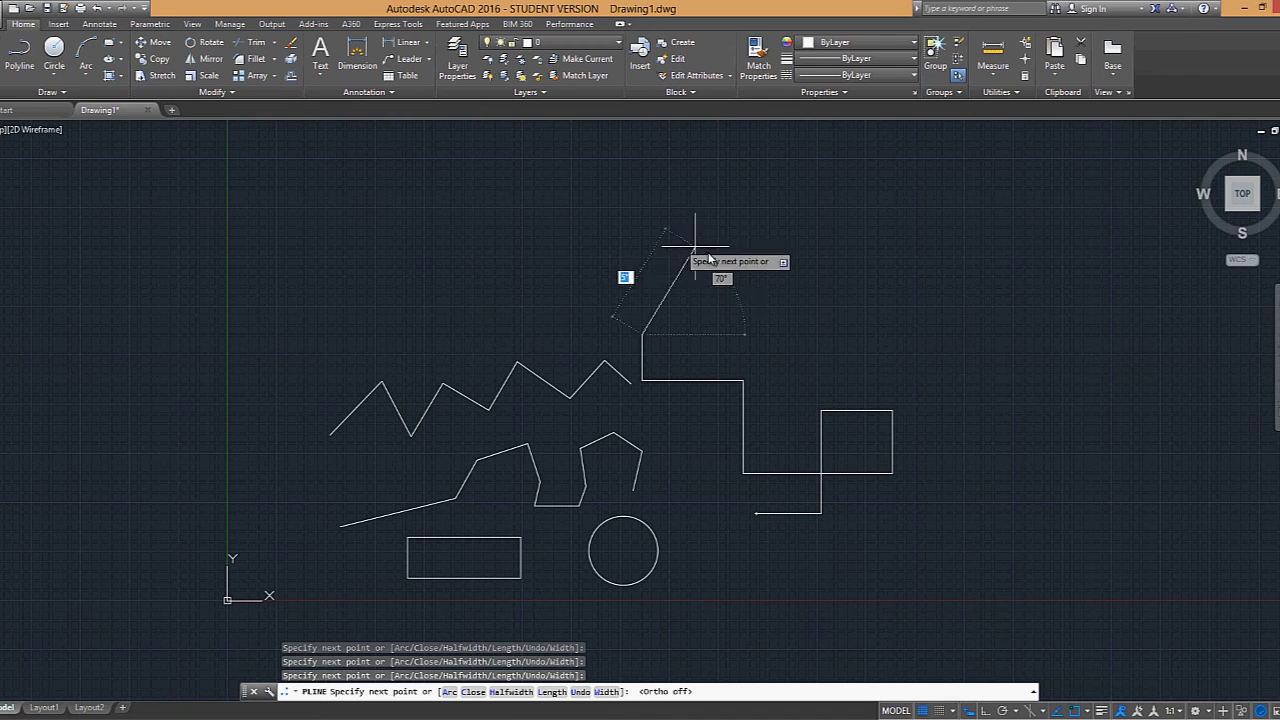
left_click(733, 245)
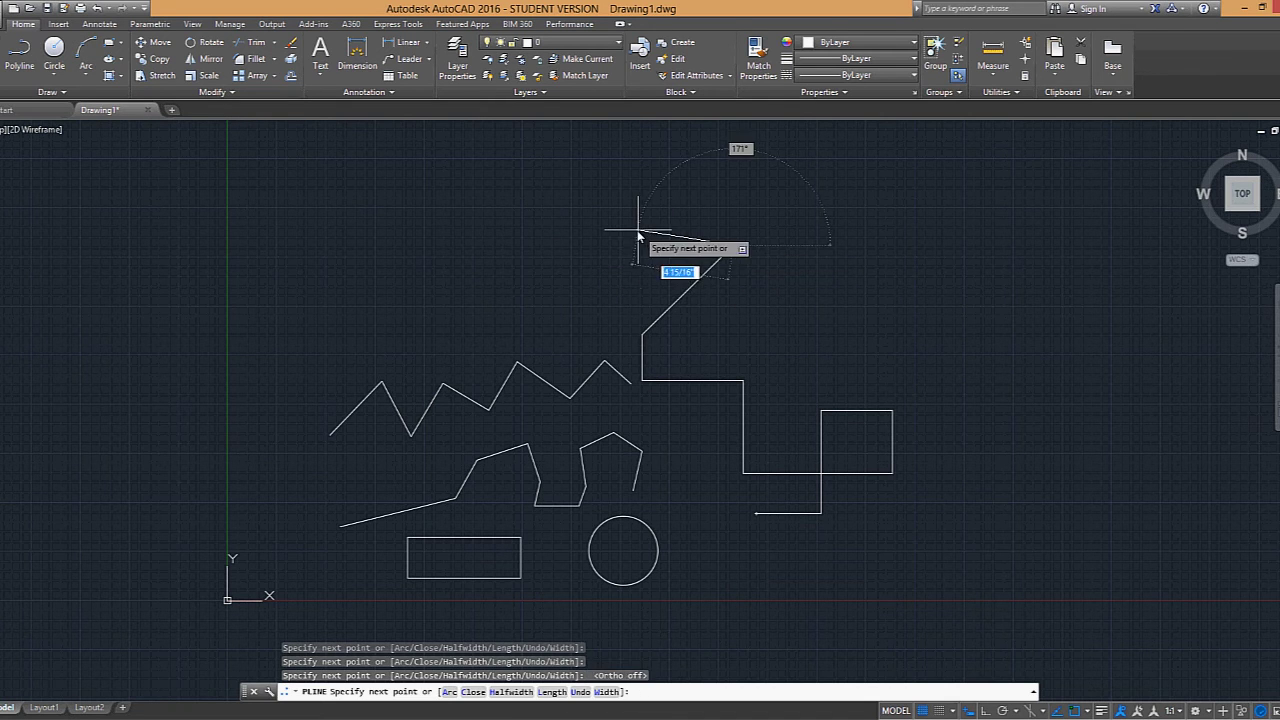
left_click(637, 230)
left_click(604, 271)
left_click(513, 251)
left_click(498, 209)
left_click(508, 183)
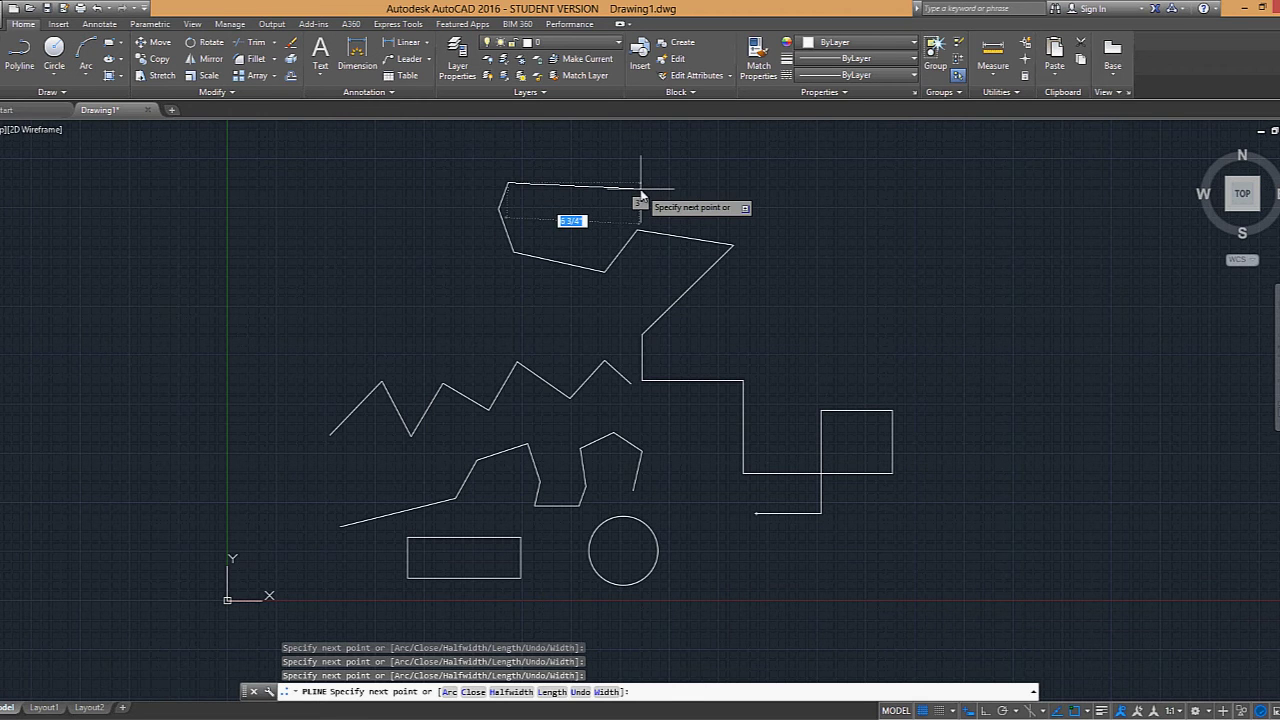
Step: Turn Ortho back on, add the final right-angle steps along the top and finish the polyline
key("F8")
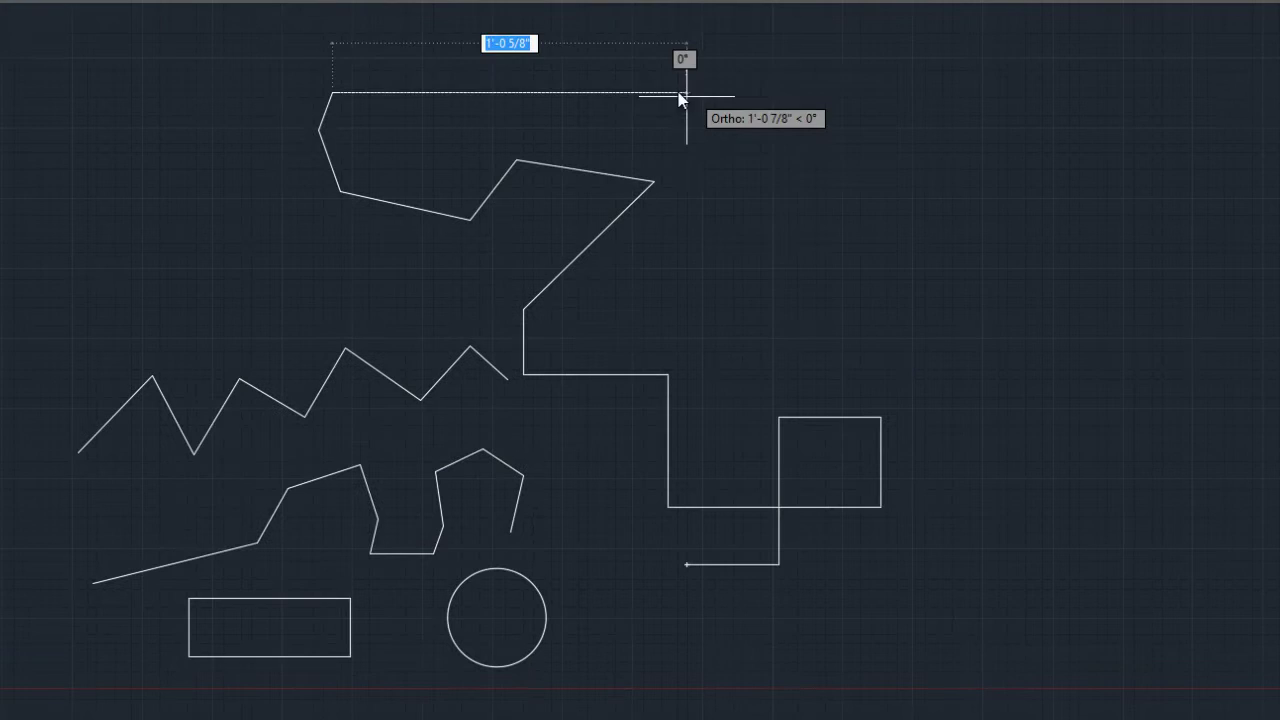
left_click(680, 95)
left_click(678, 225)
left_click(846, 225)
left_click(846, 149)
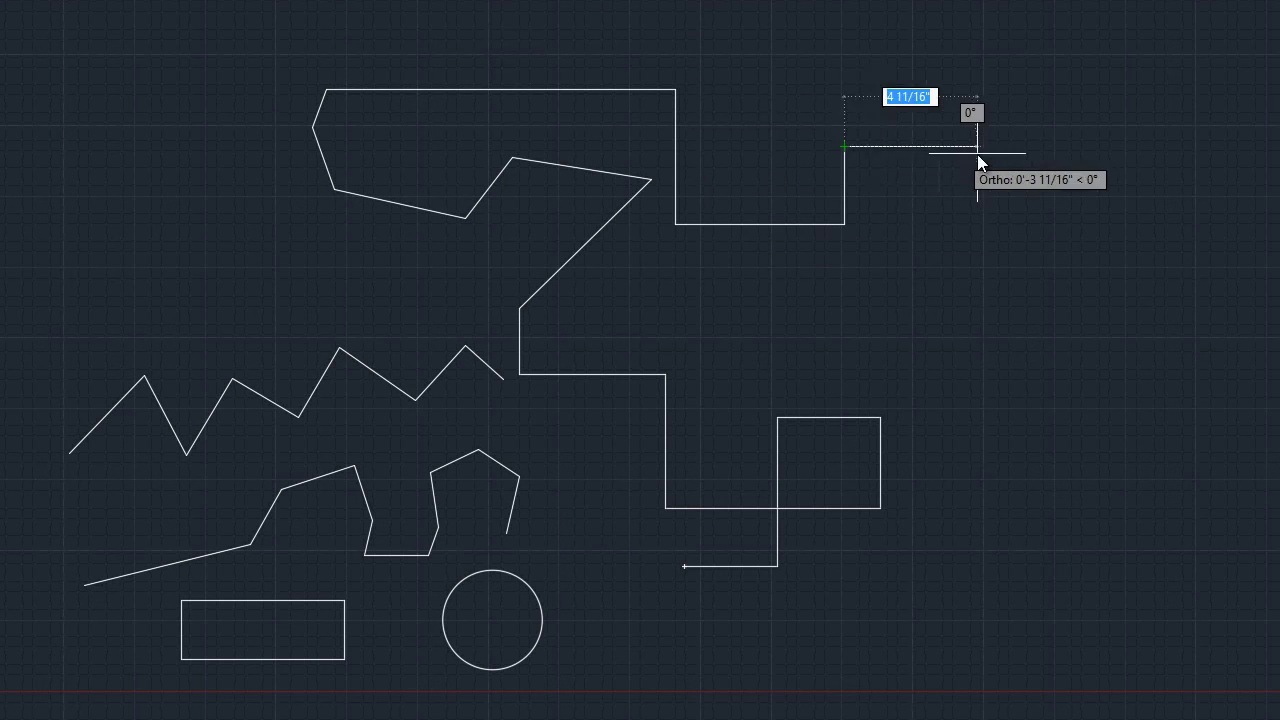
left_click(977, 154)
left_click(974, 237)
key("Return")
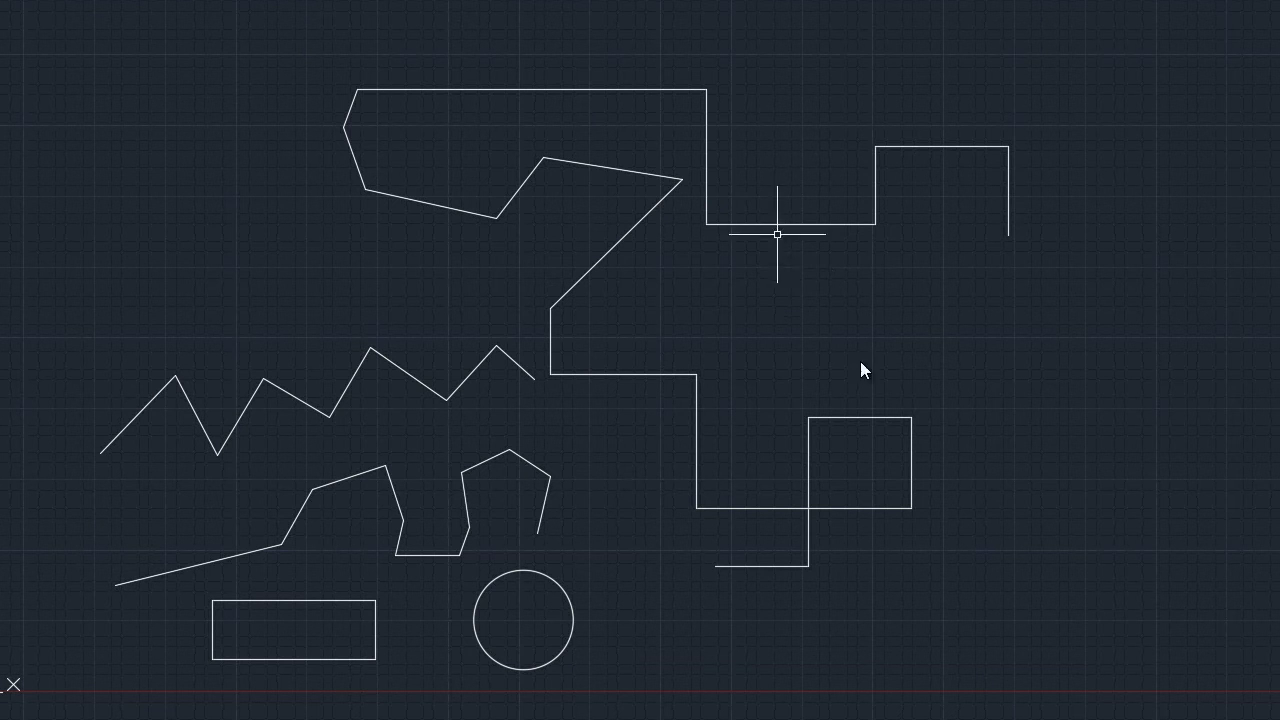
Step: Window-select all objects in the drawing and erase them with E
left_click(1139, 718)
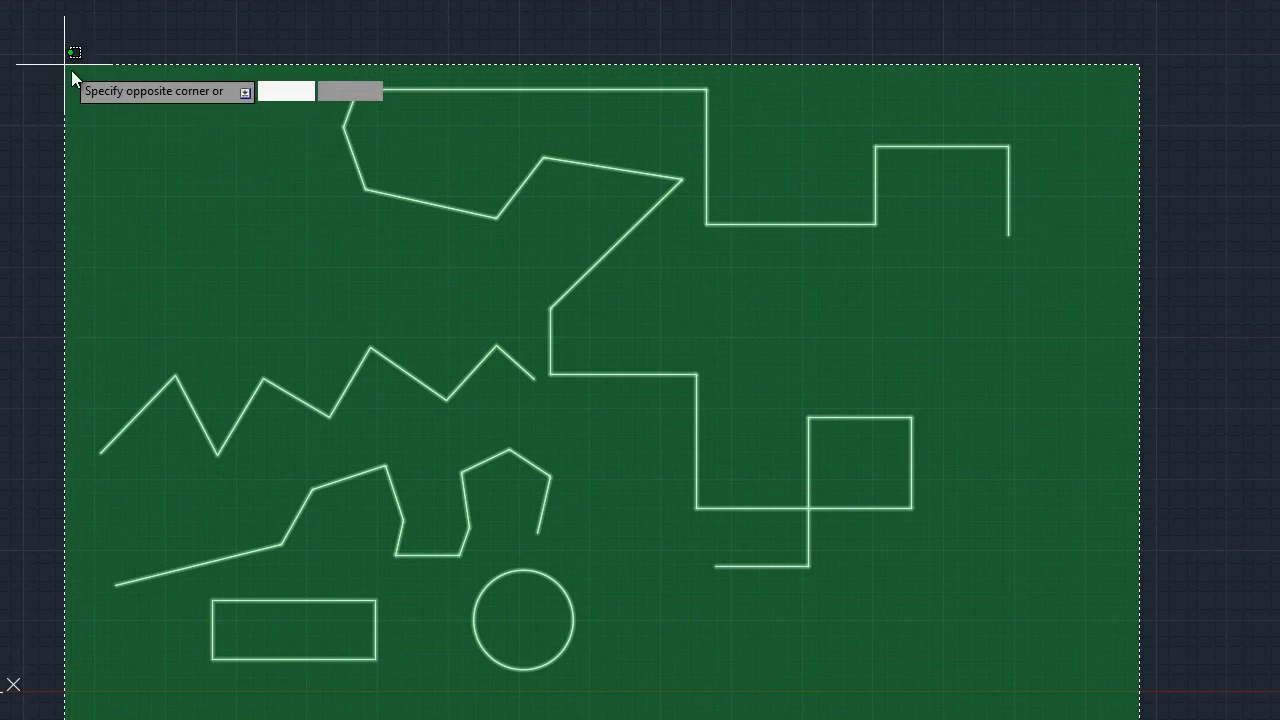
left_click(63, 63)
type("E")
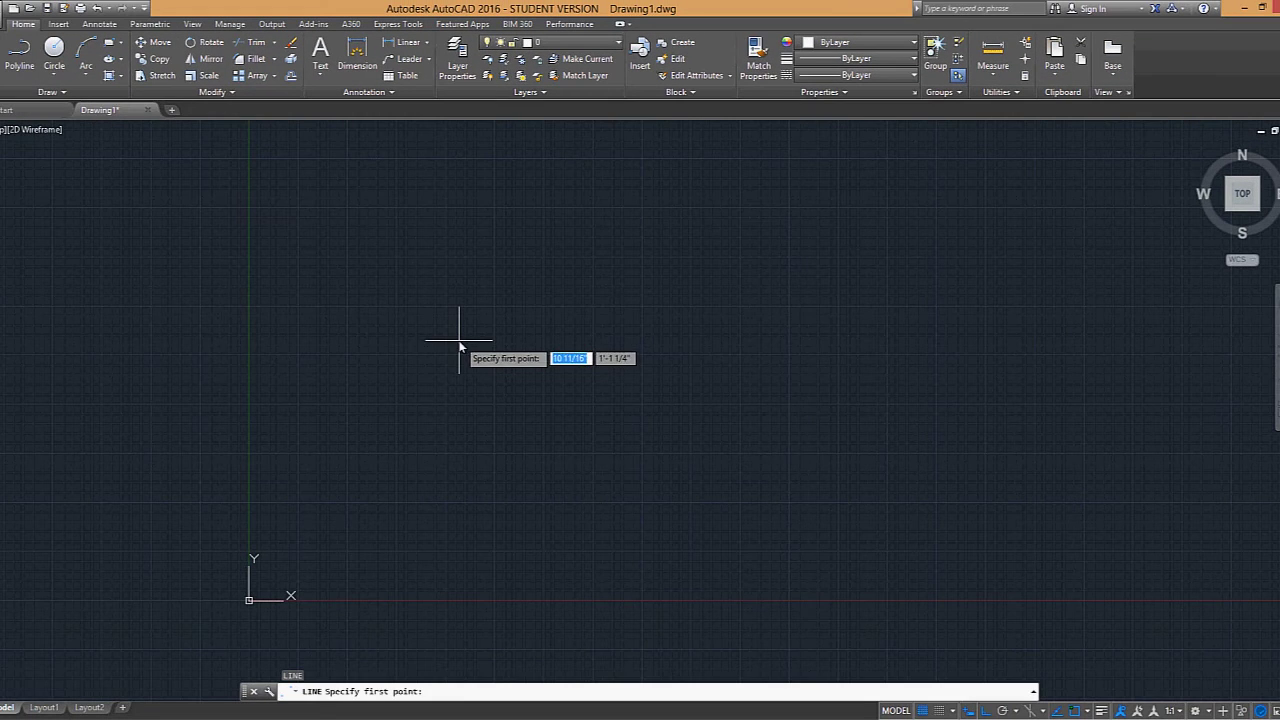
Step: Draw a horizontal line 3'-0" long, then end it and restart LINE for a second line
left_click(458, 340)
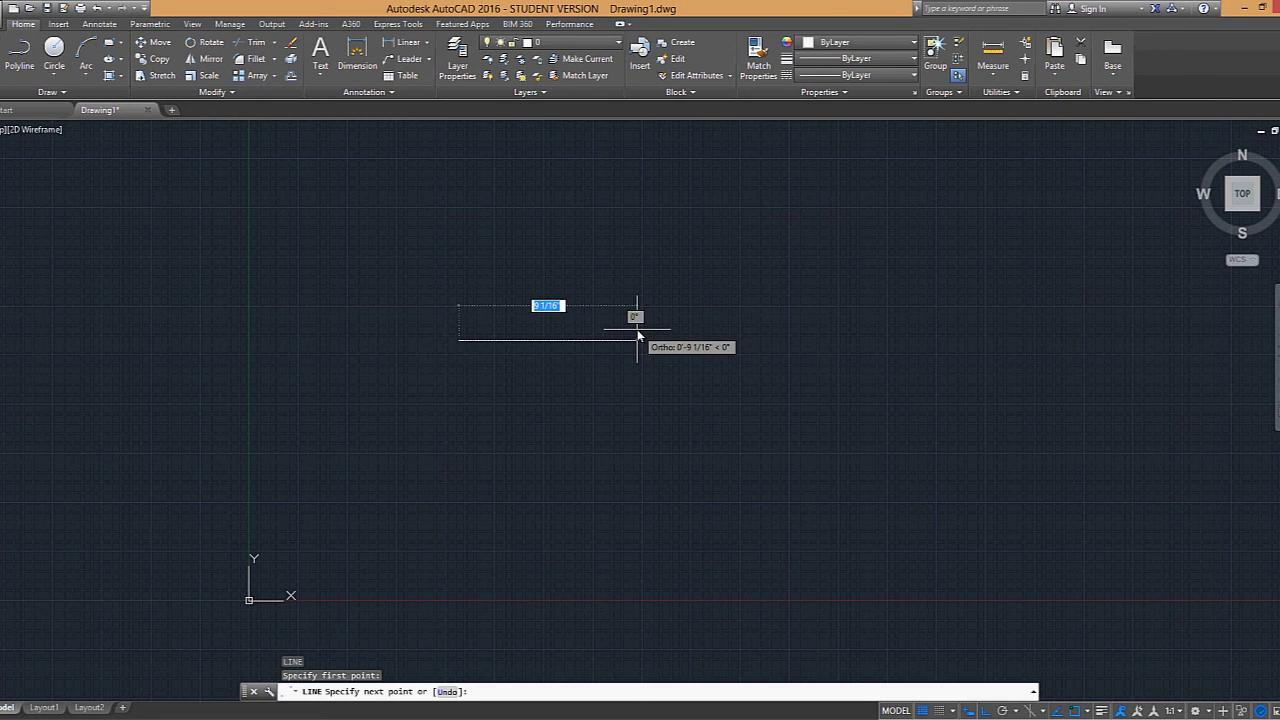
type("3")
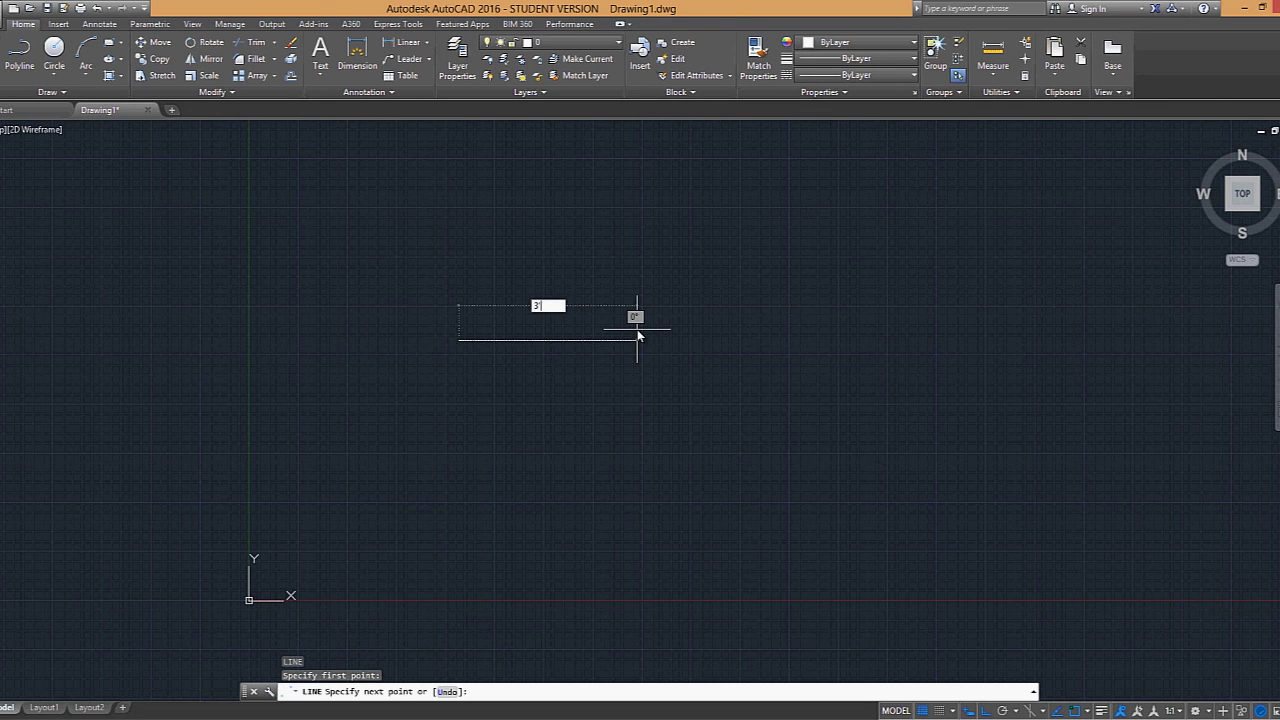
type("'-0")
key("Return")
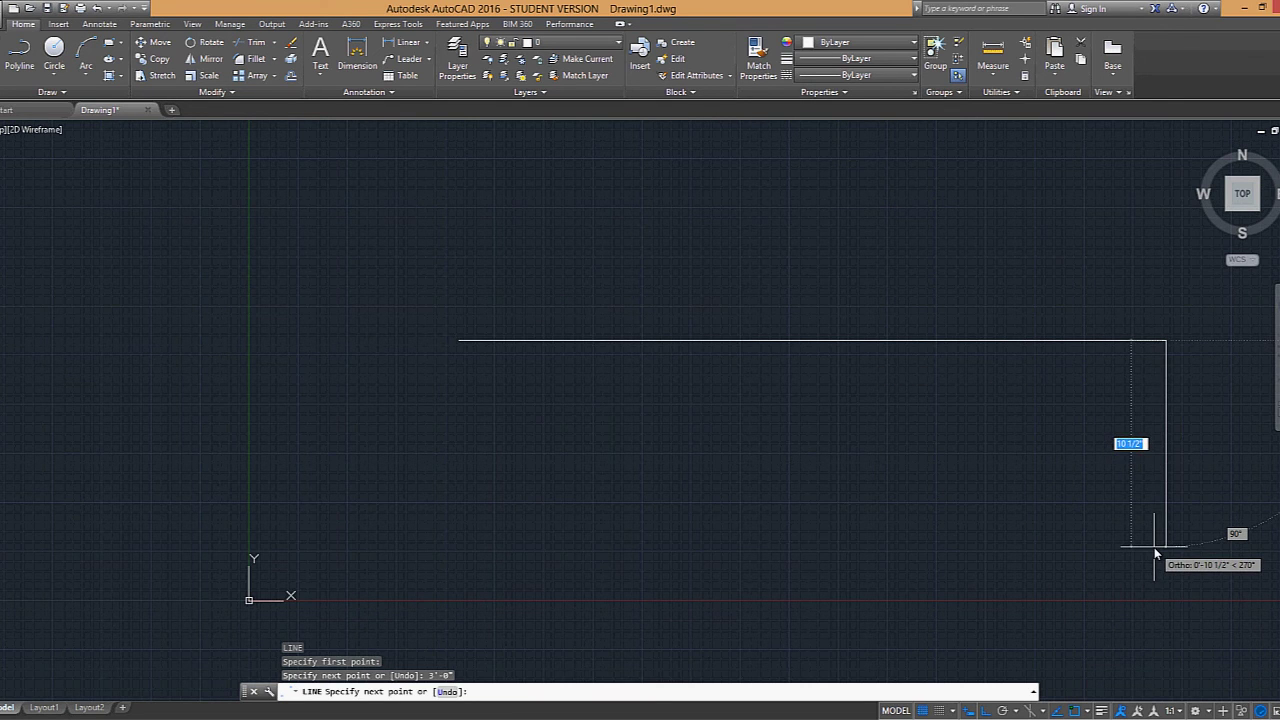
key("Escape")
middle_click_drag(811, 506, 783, 493)
type("line")
key("Return")
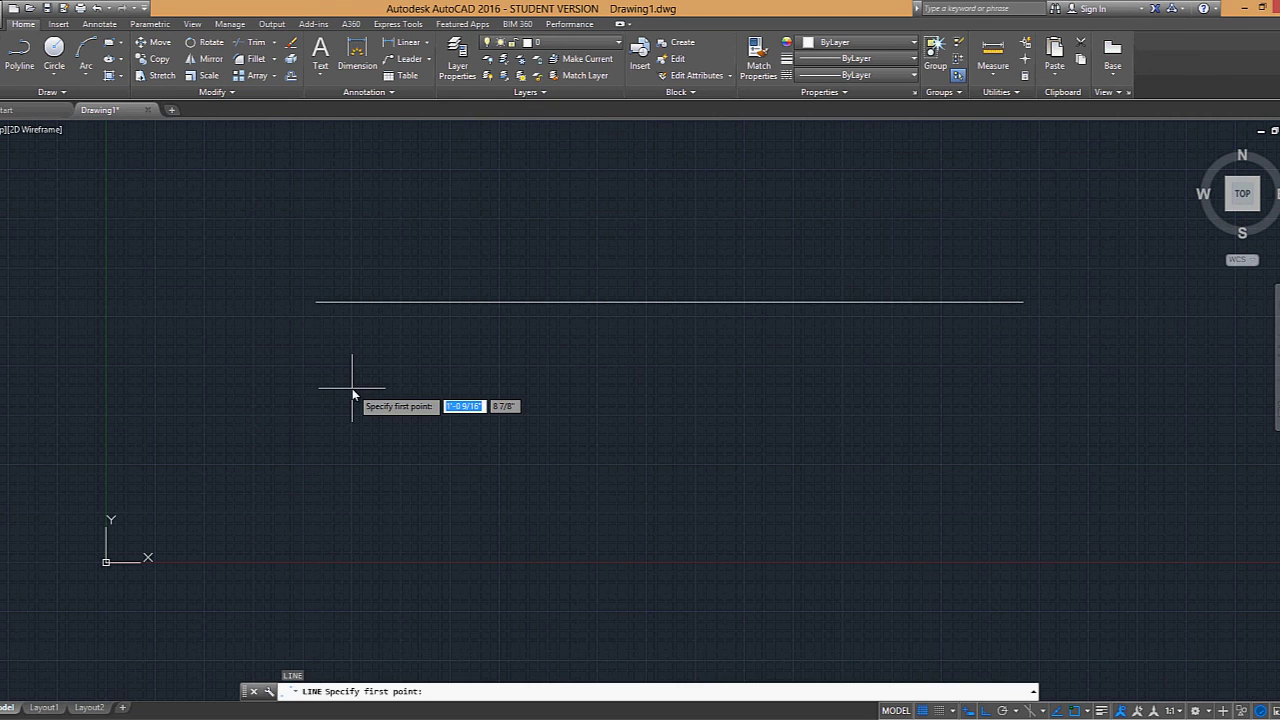
Step: Draw a second horizontal line 3'0" long below the first, then restart LINE
key("Escape")
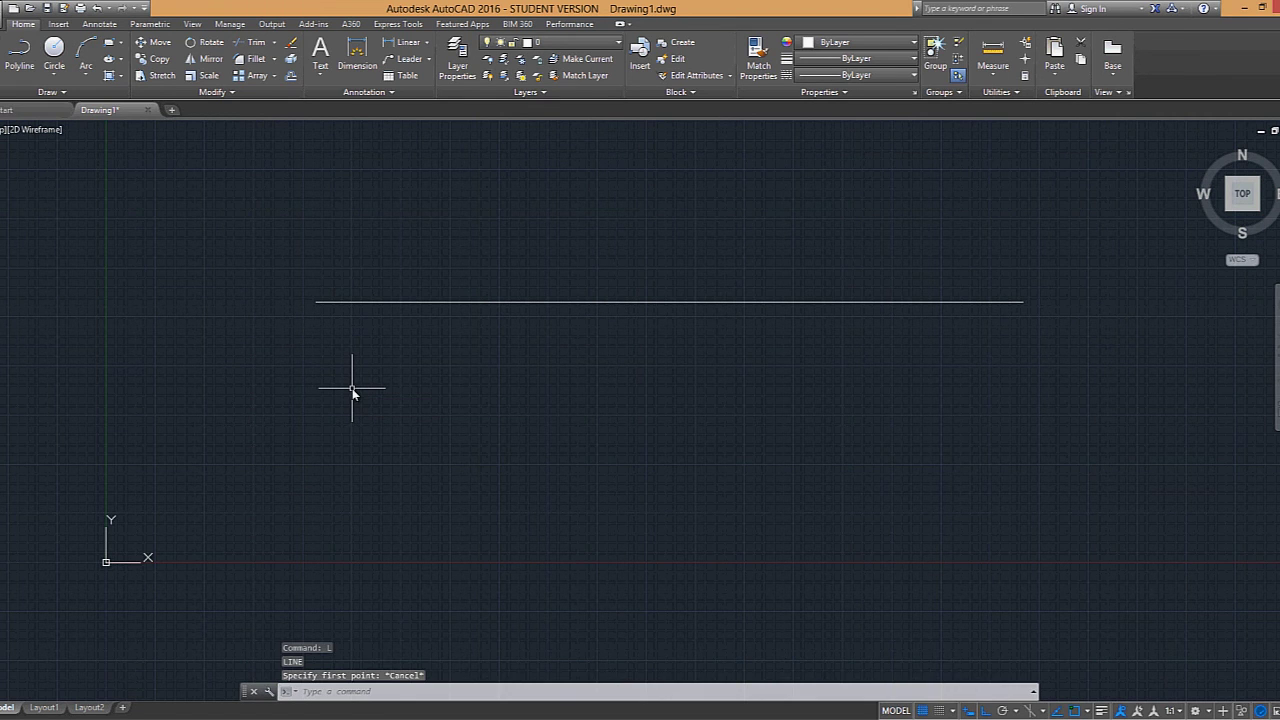
key("Return")
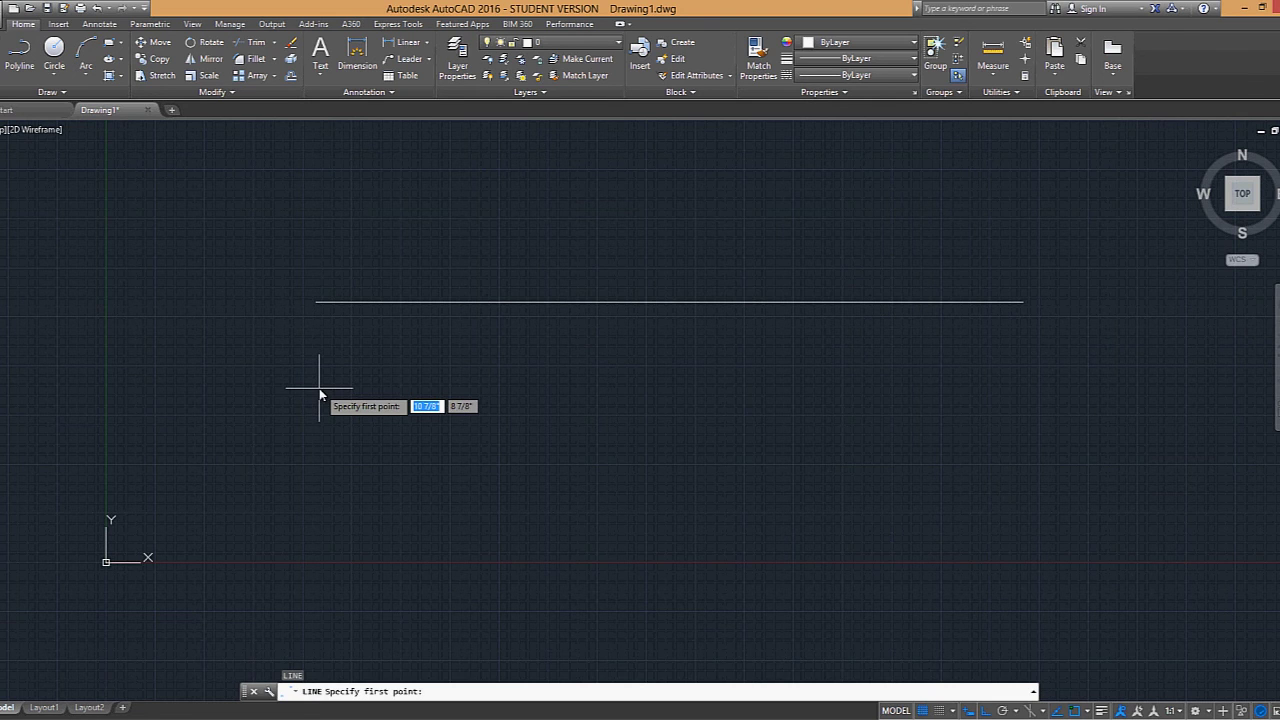
left_click(320, 396)
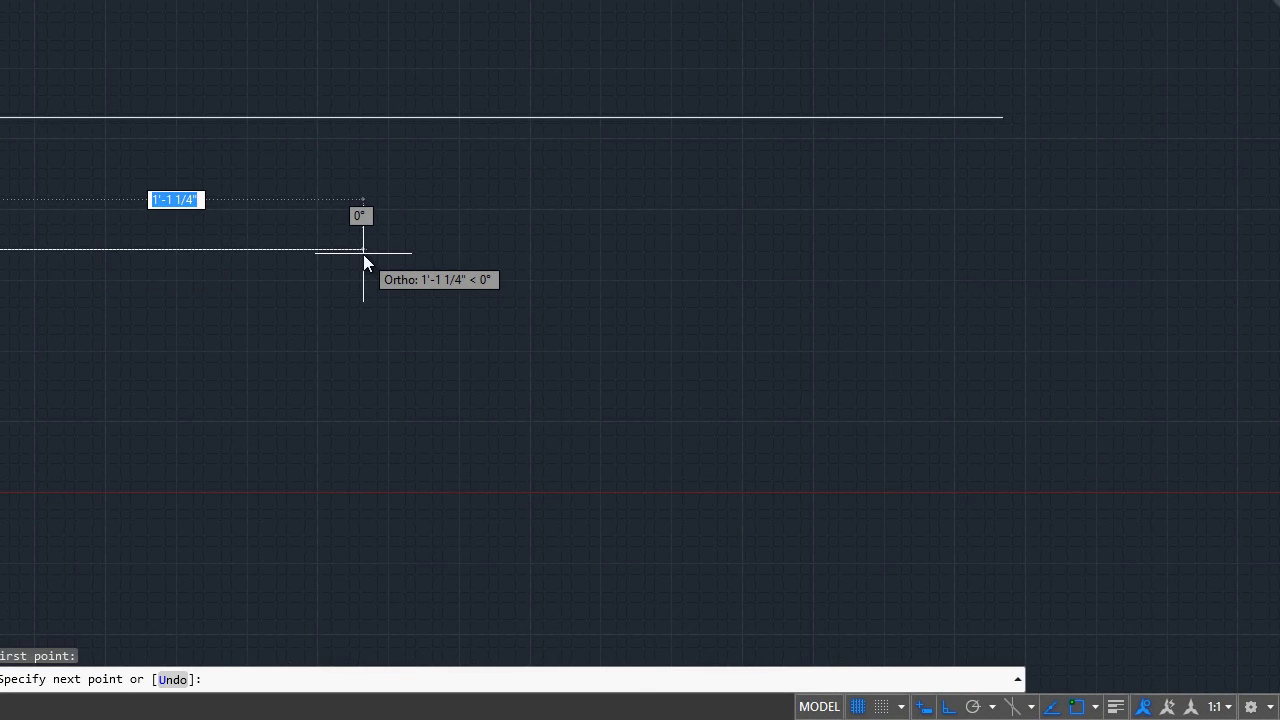
type("3")
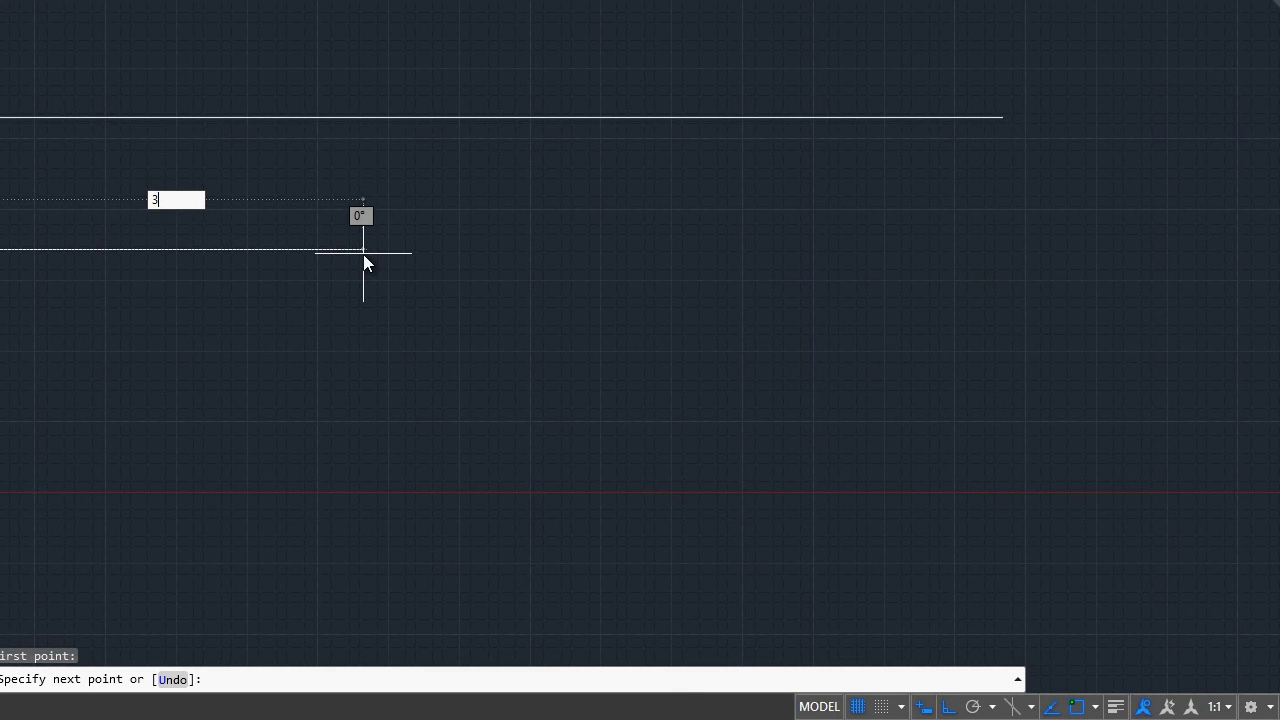
type("'0\"")
key("Return")
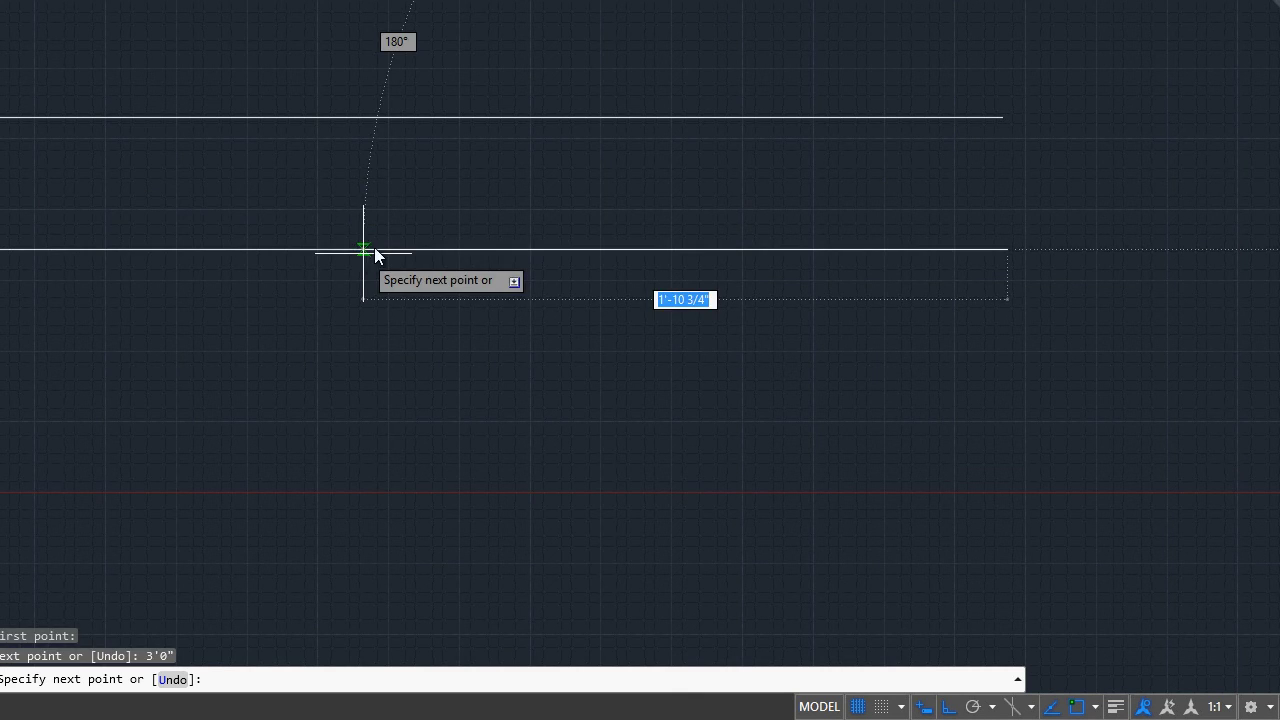
key("Escape")
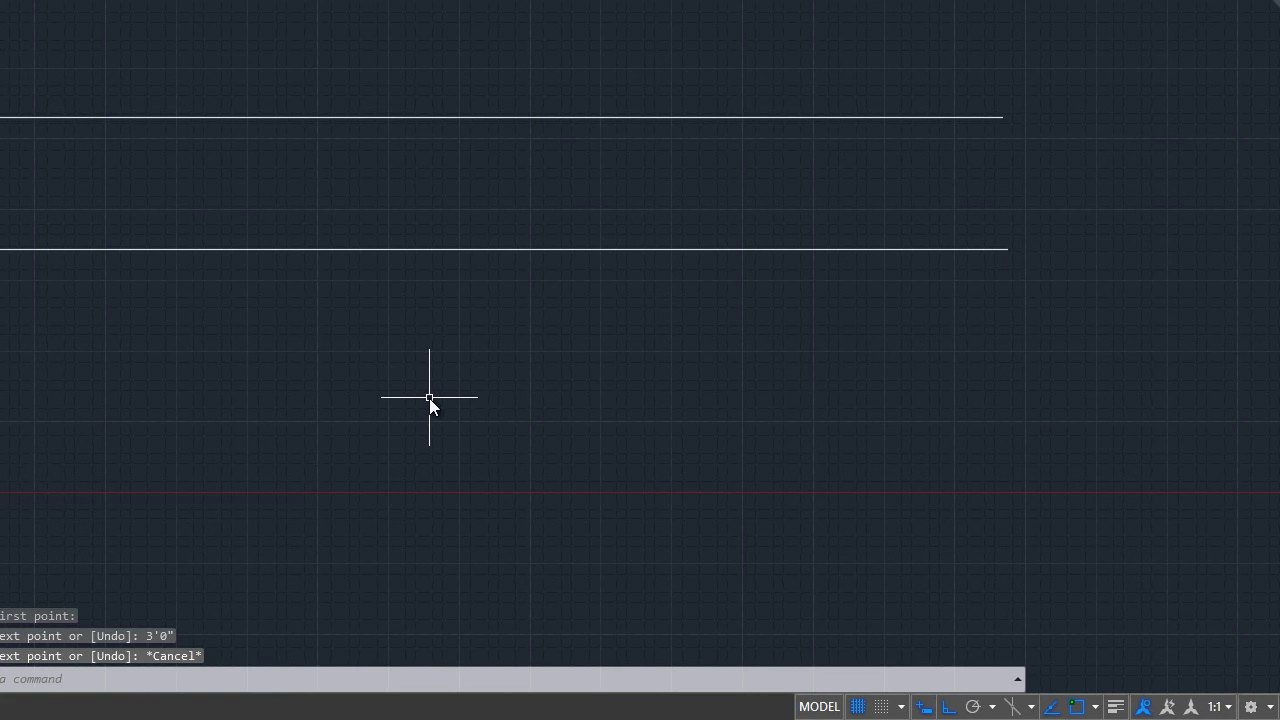
type("L")
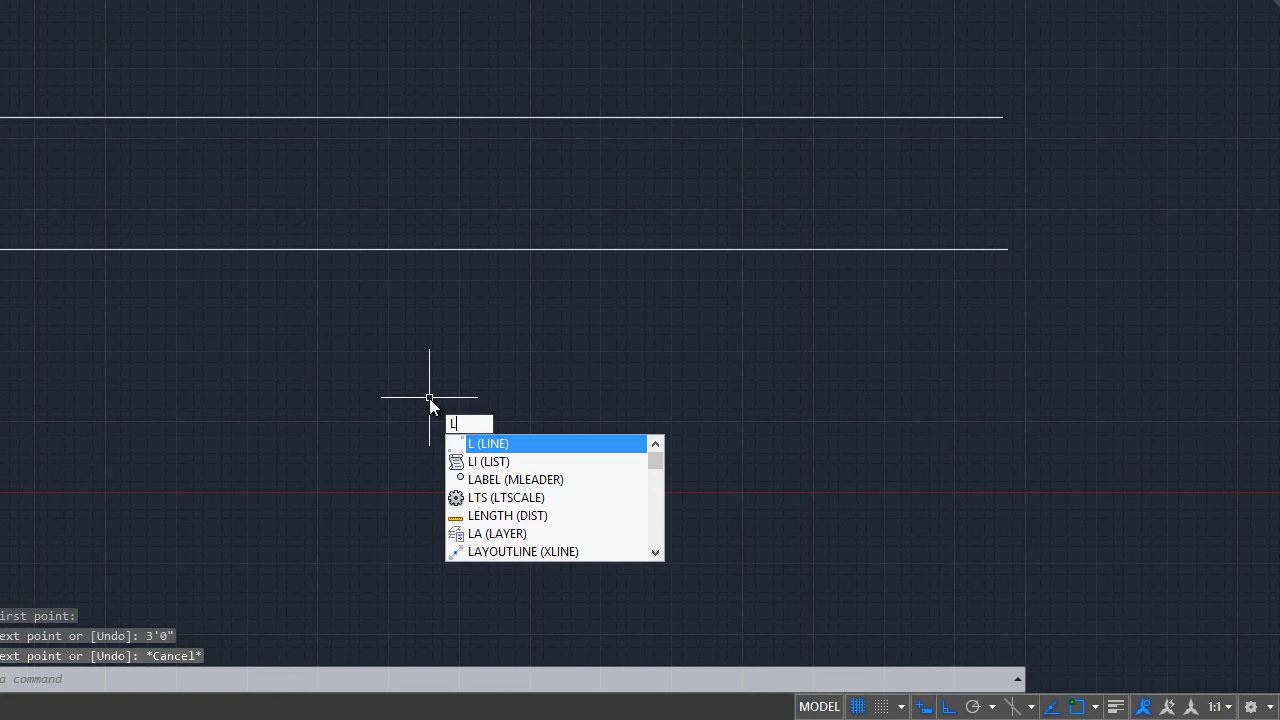
key("Return")
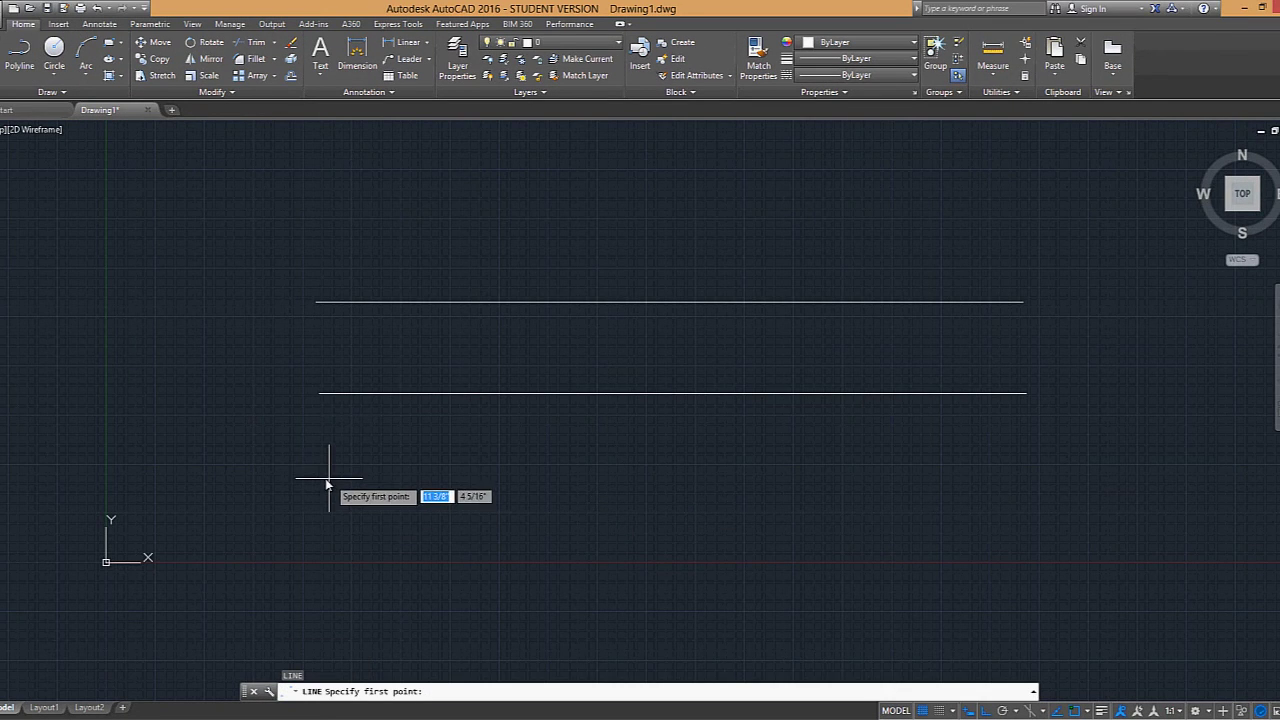
Step: Draw a third horizontal line 36" long beneath the first two
left_click(320, 475)
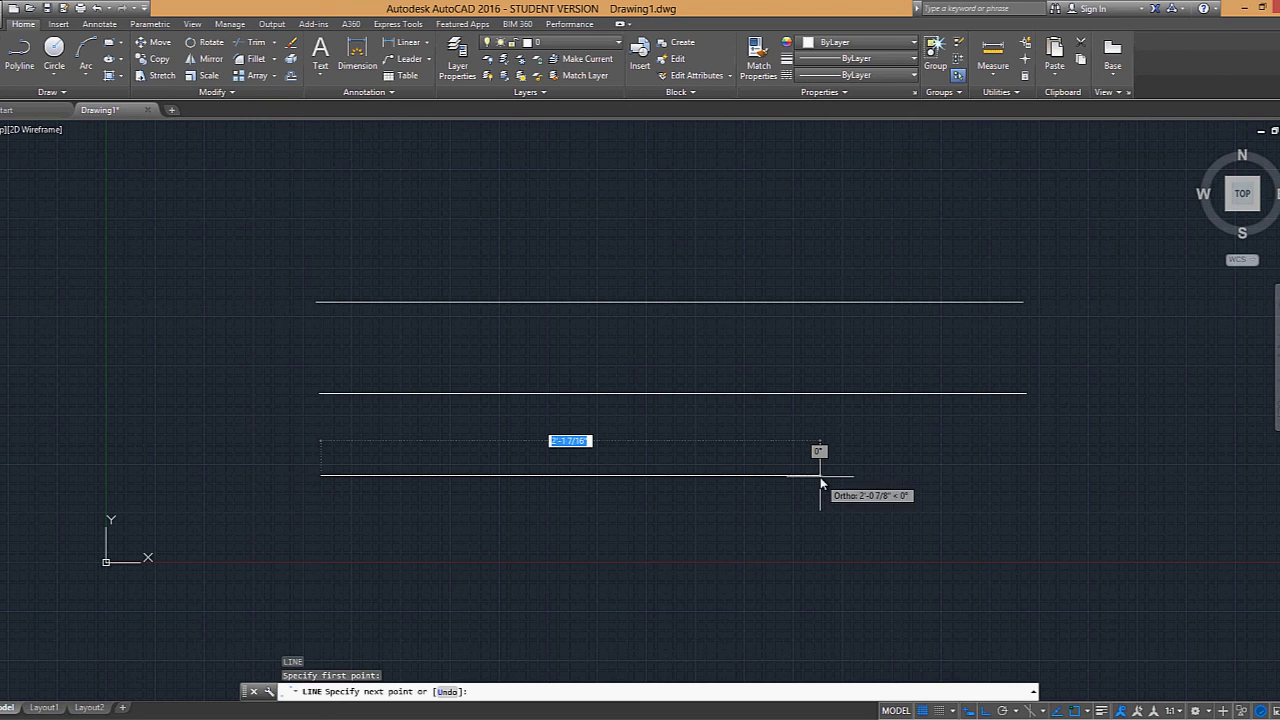
type("36")
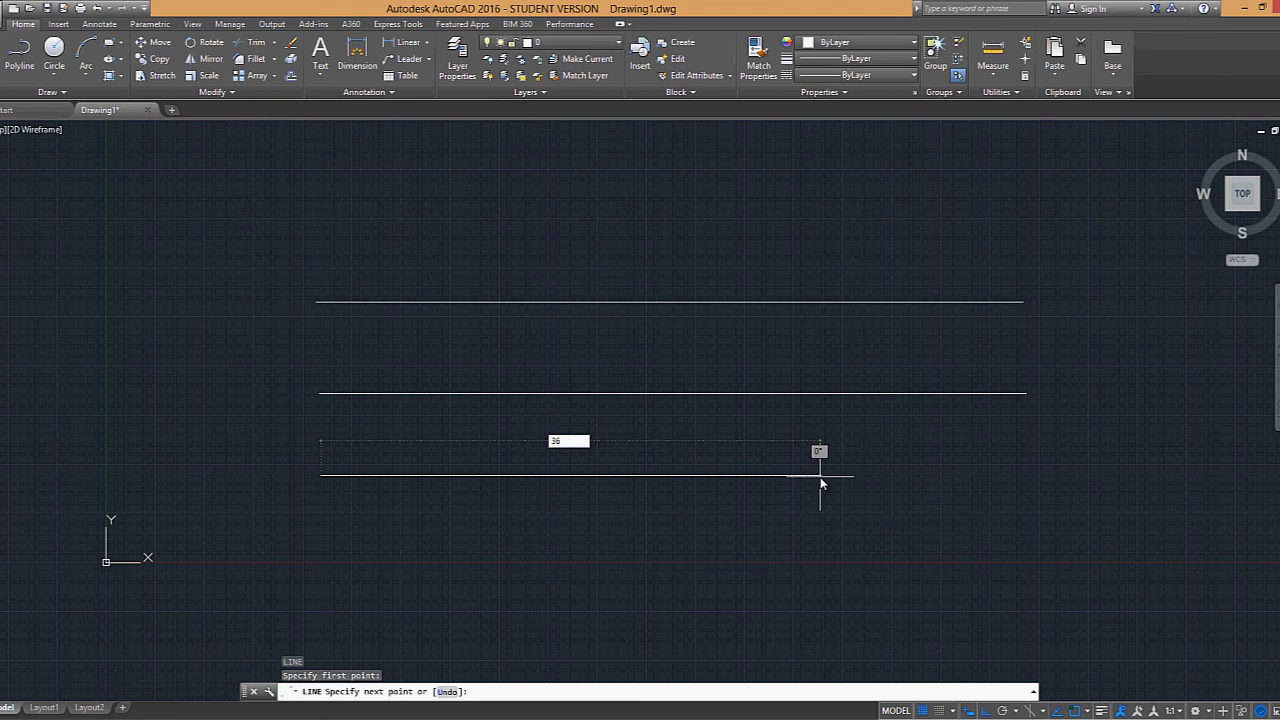
key("Return")
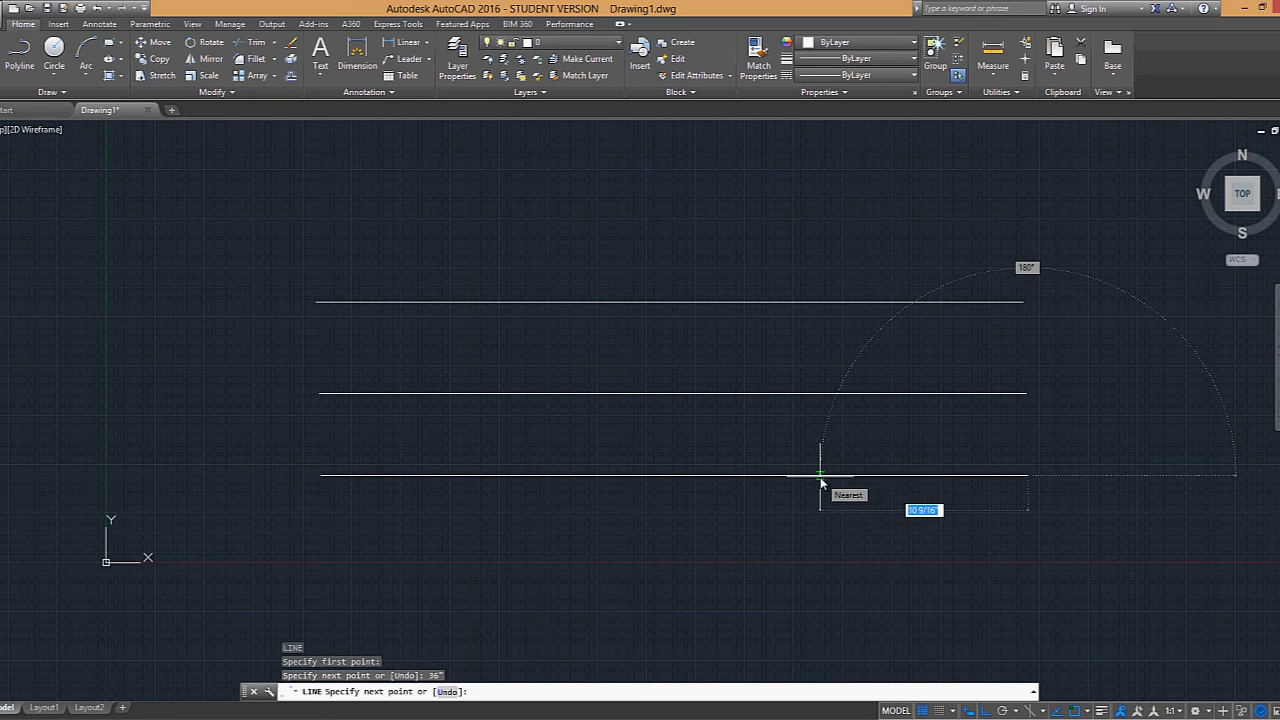
key("Return")
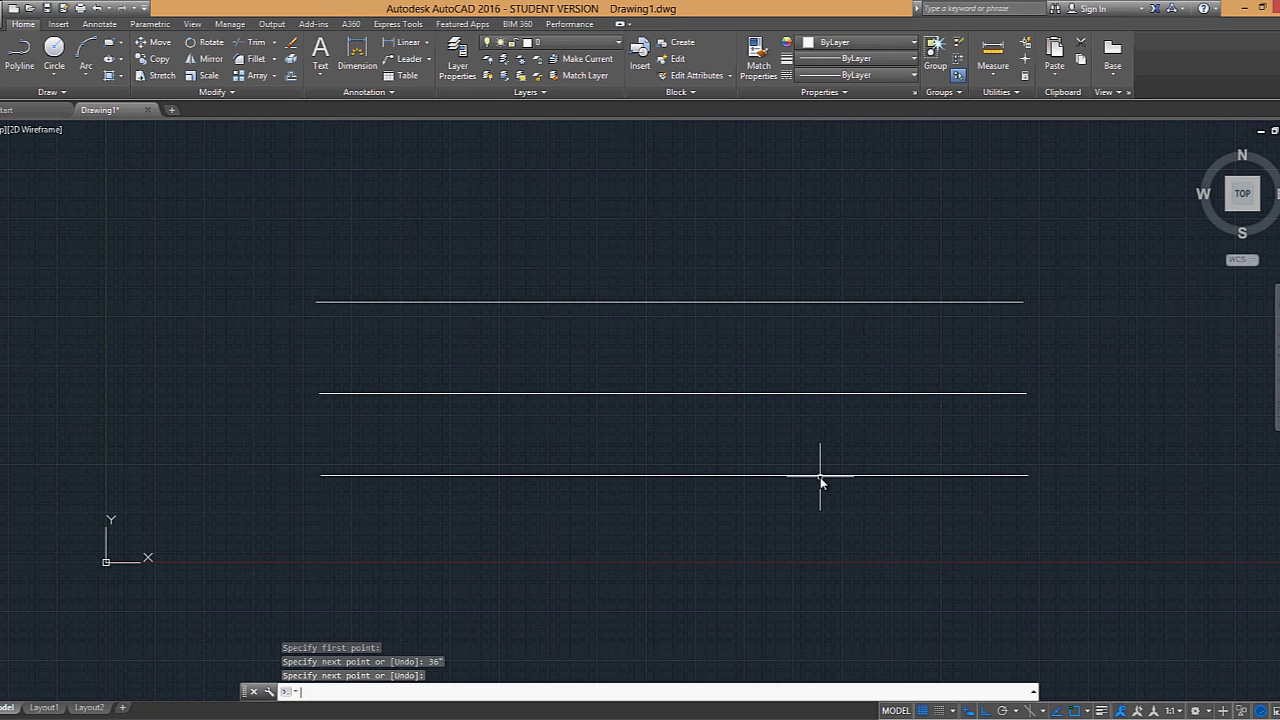
type("units")
key("Return")
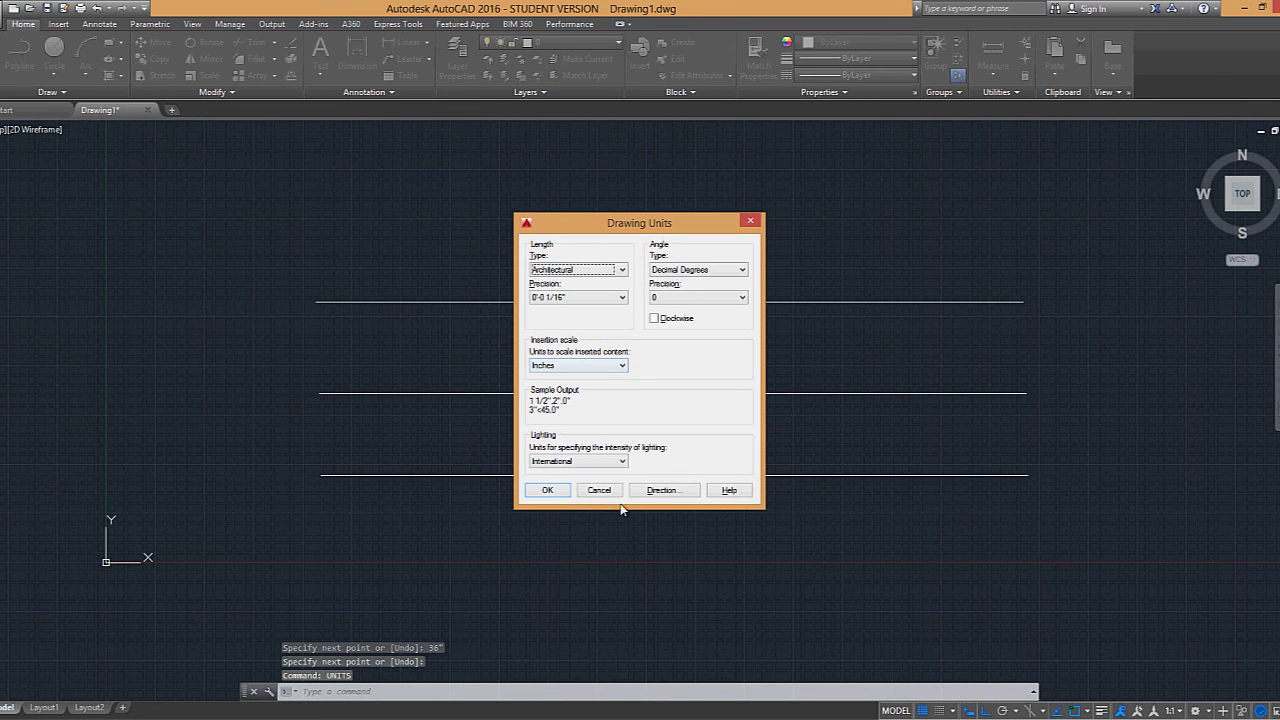
left_click(603, 490)
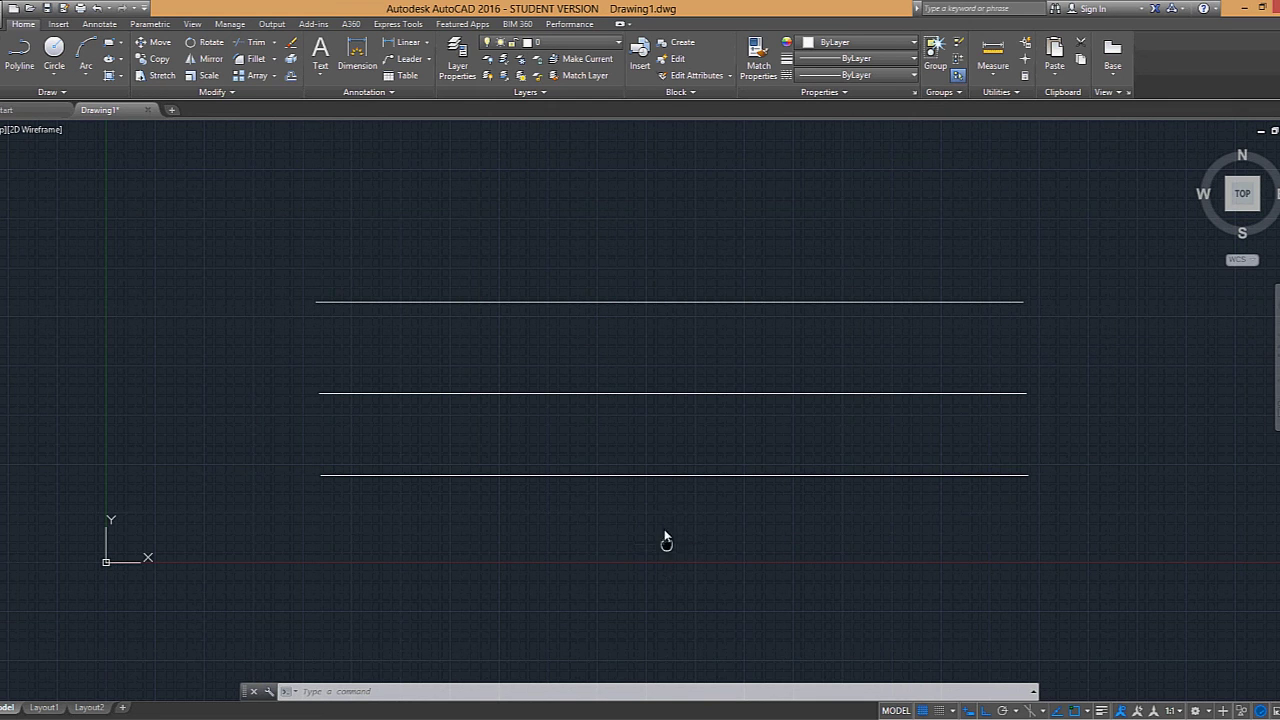
Step: Draw a fourth parallel horizontal line 3'-0 long below the others
middle_click_drag(666, 537, 663, 510)
type("l")
key("Return")
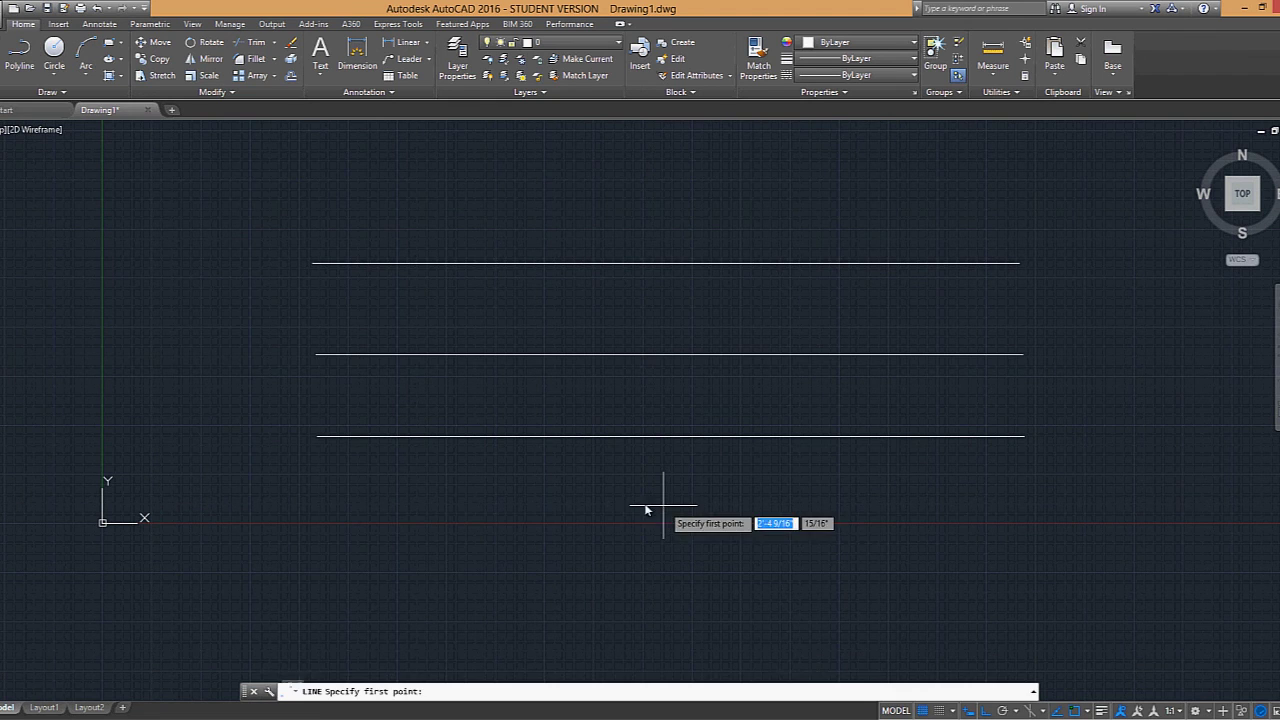
left_click(319, 527)
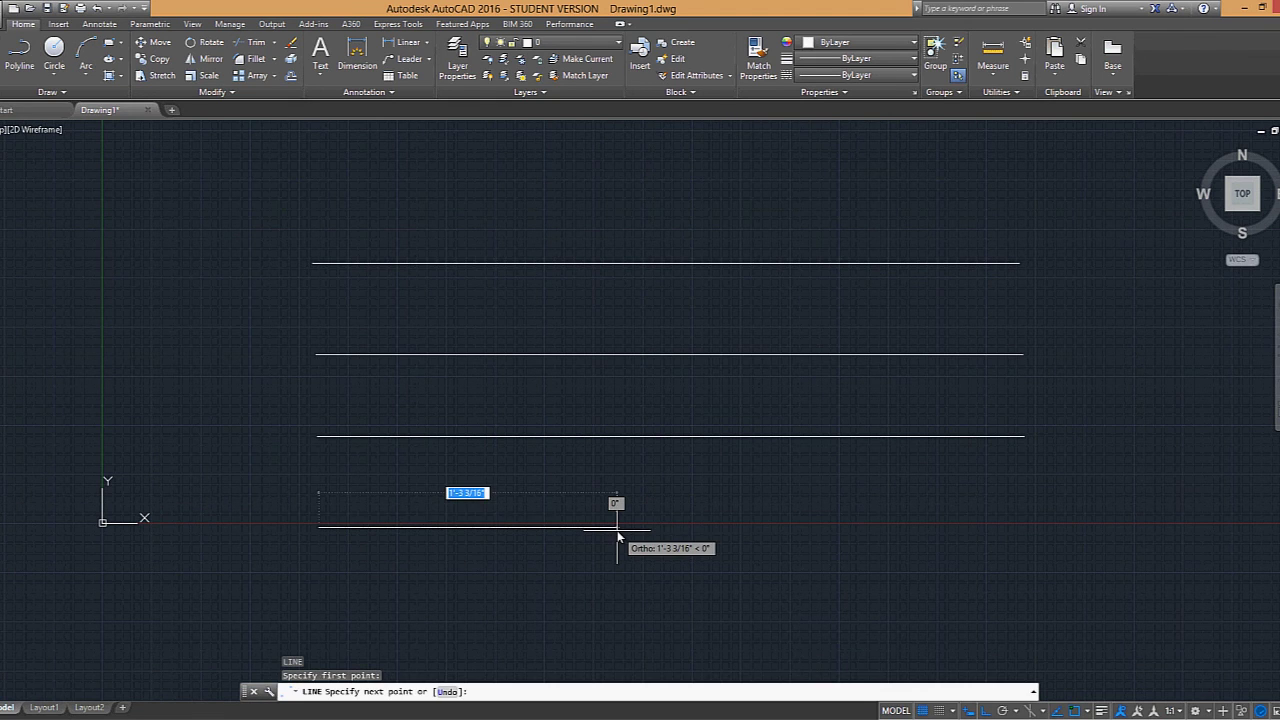
type("3")
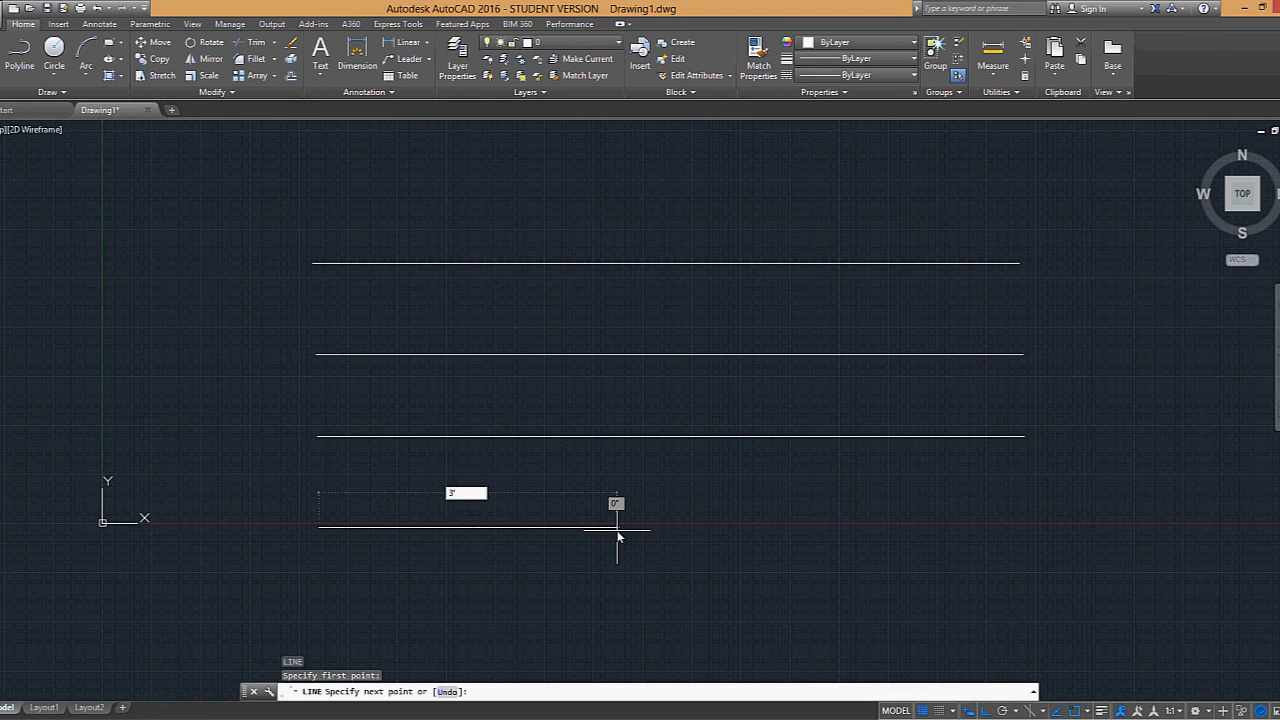
type("'-0")
key("Return")
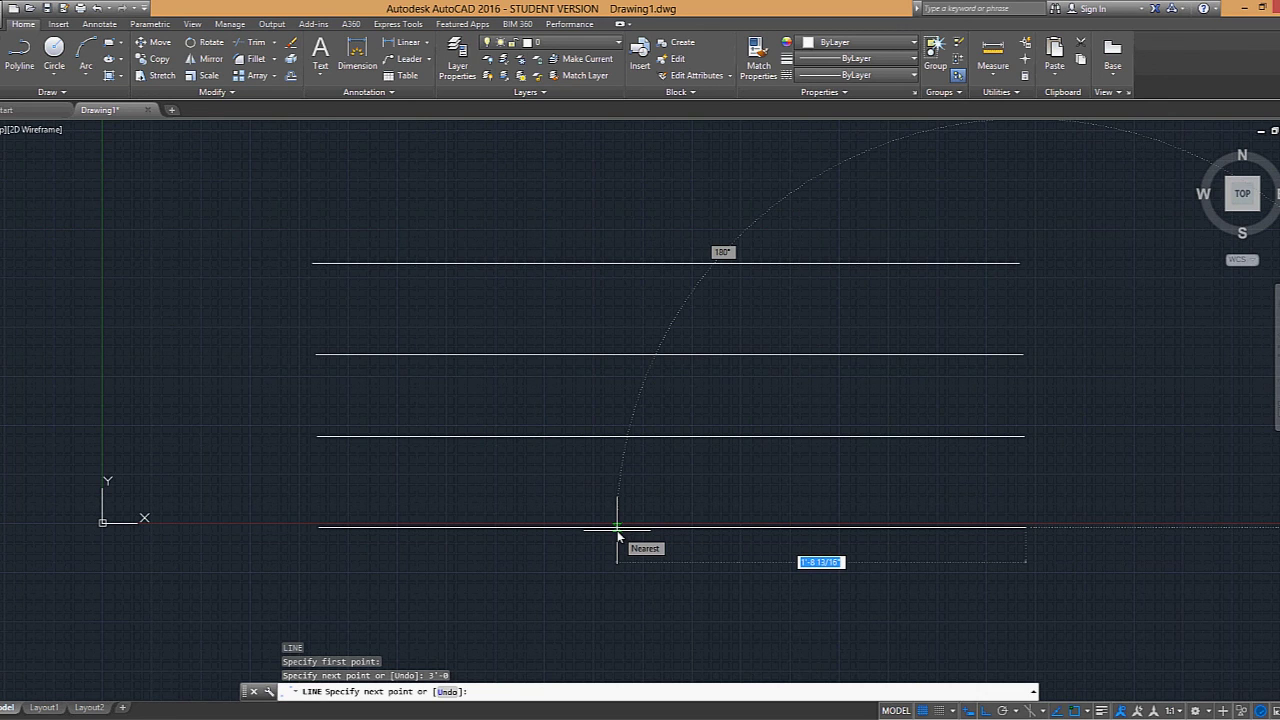
key("Return")
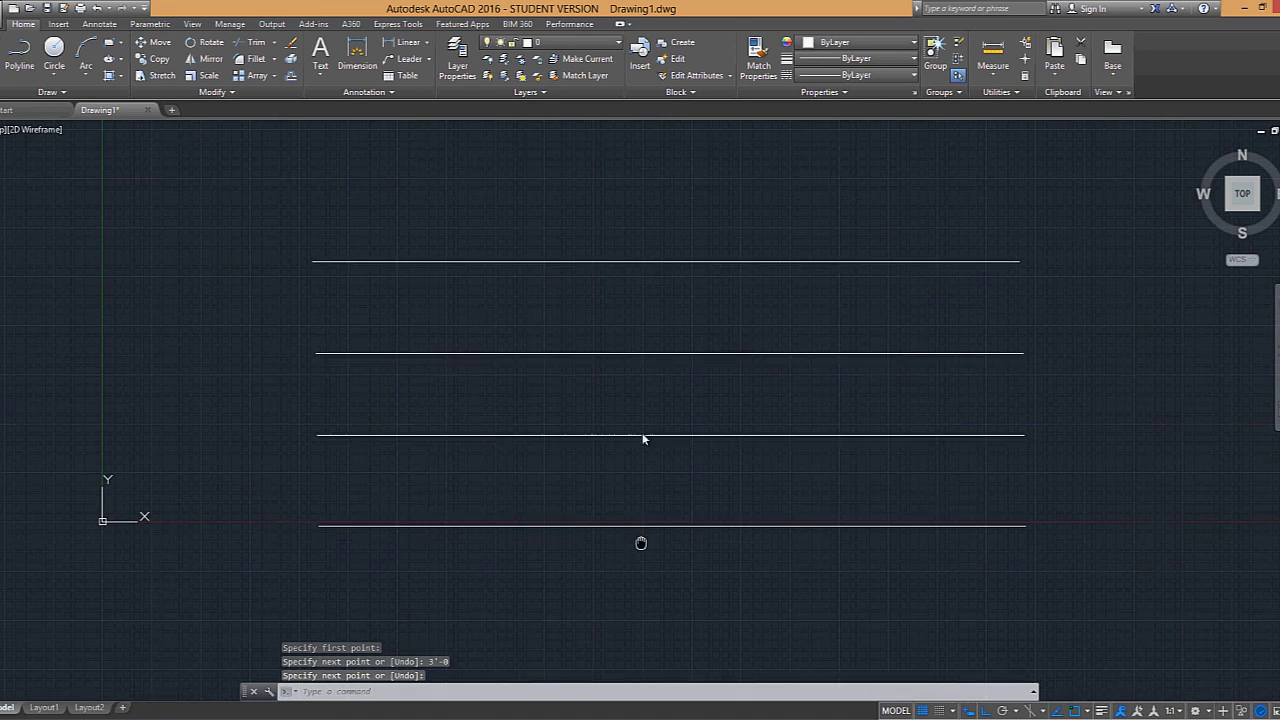
Step: Draw a fifth parallel horizontal line 3'0 long beneath the fourth
middle_click_drag(640, 537, 640, 391)
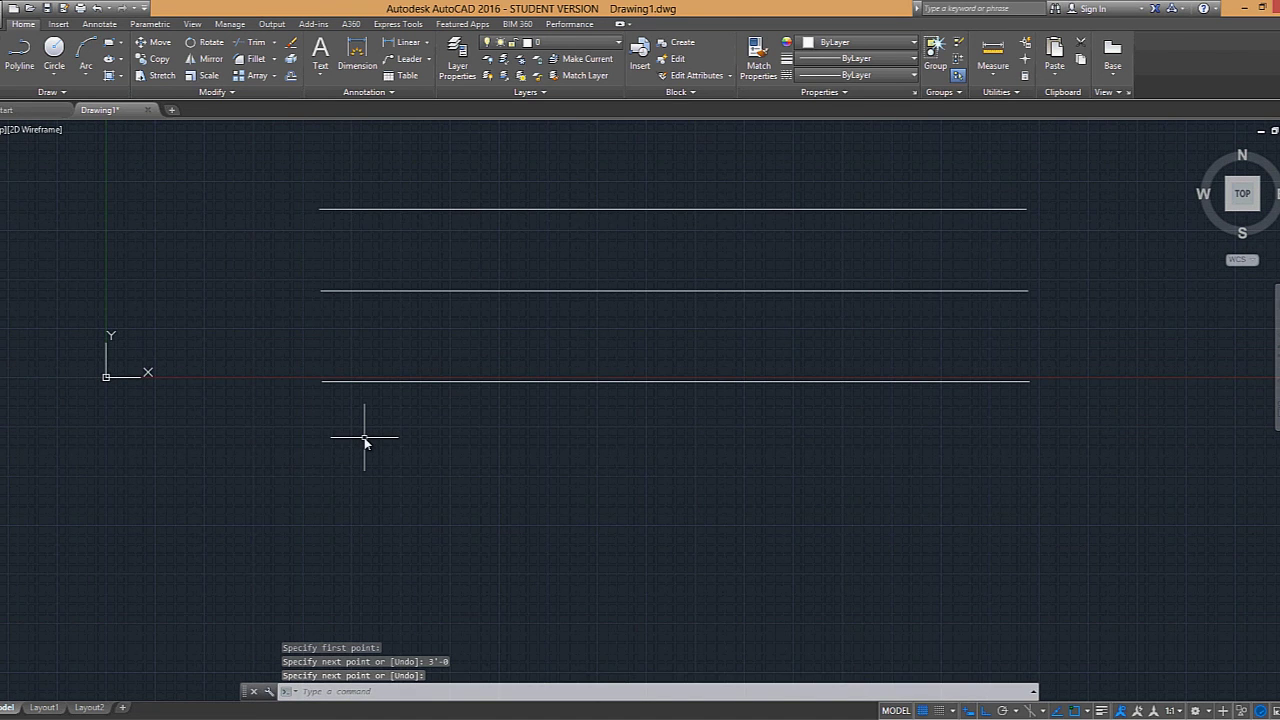
type("l")
key("Return")
left_click(333, 446)
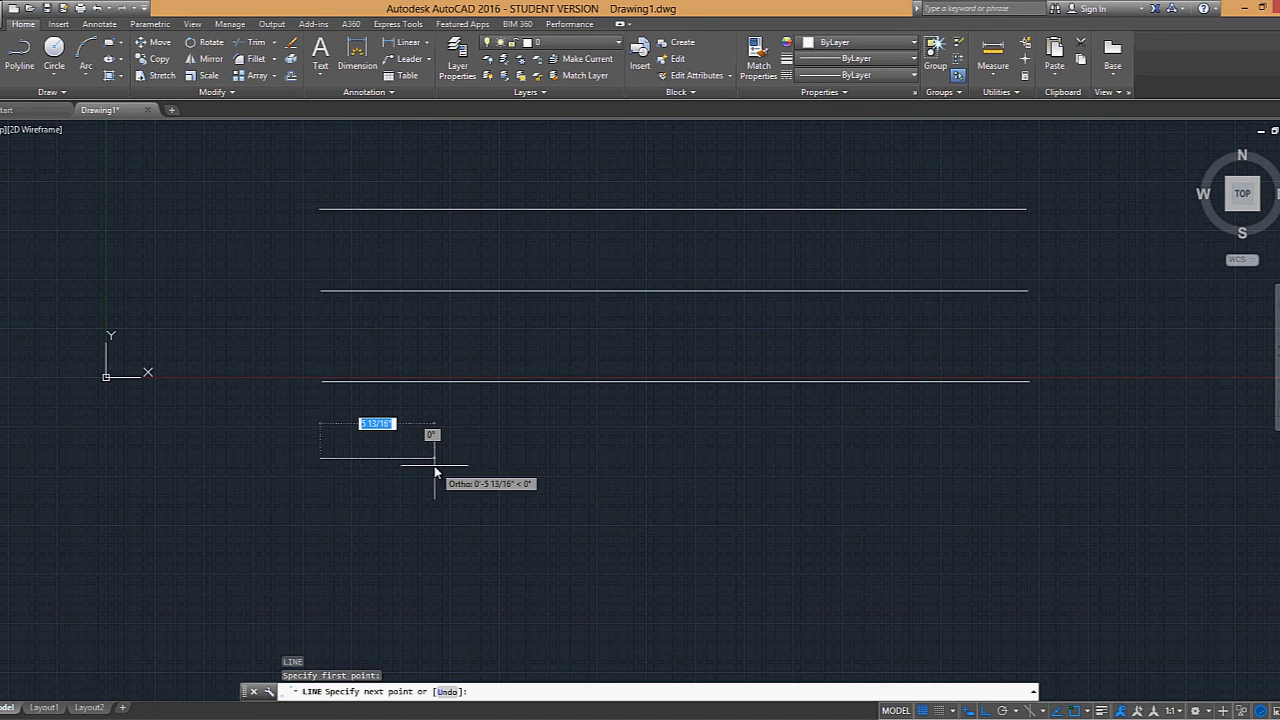
type("3")
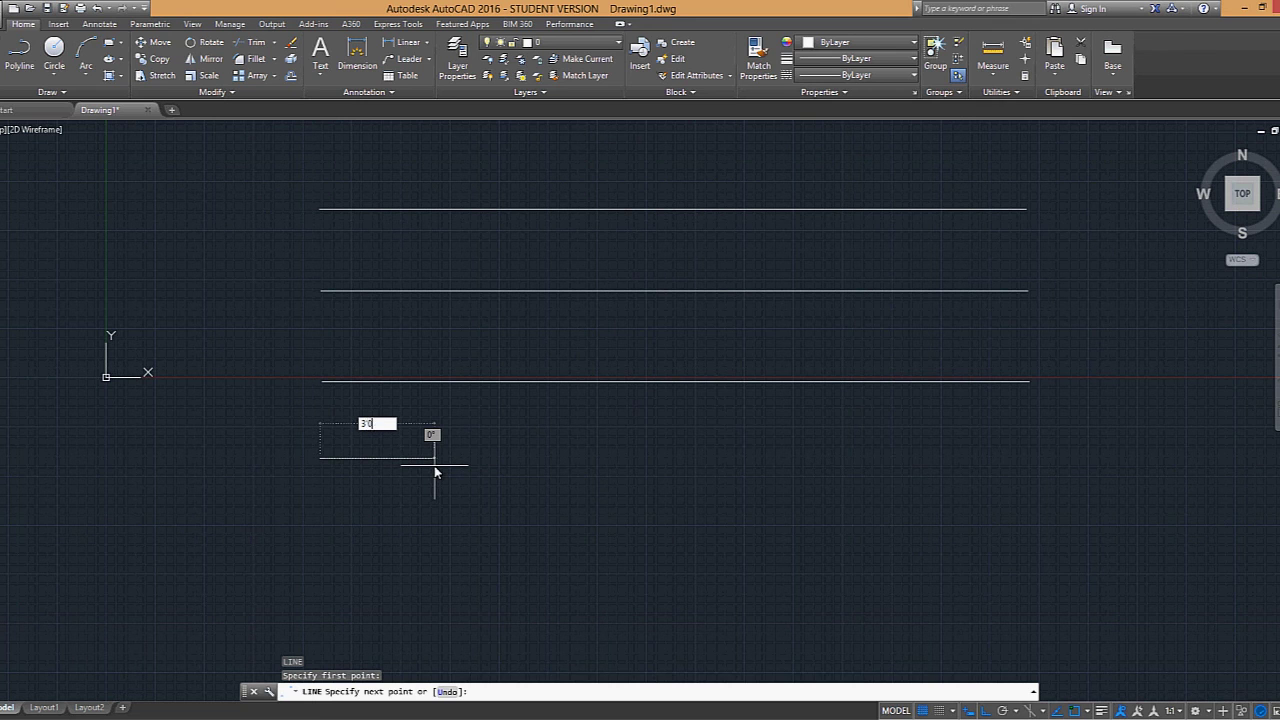
type("'0")
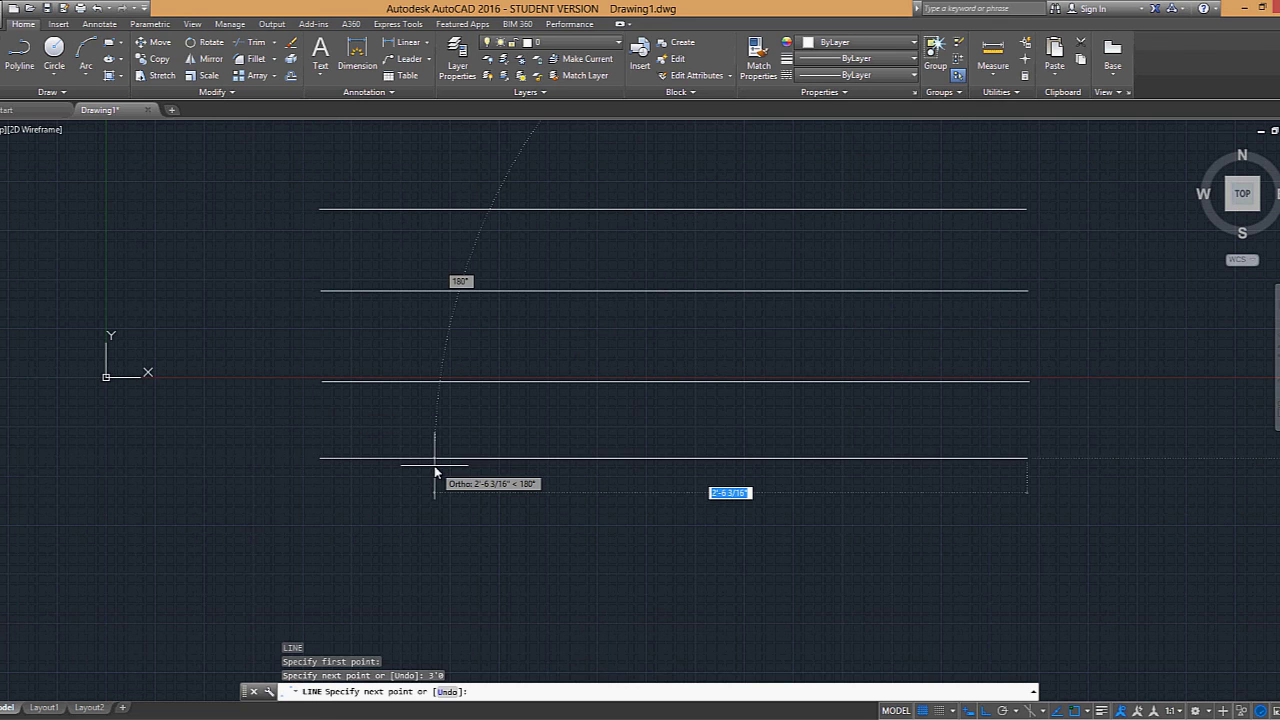
key("Return")
key("Return")
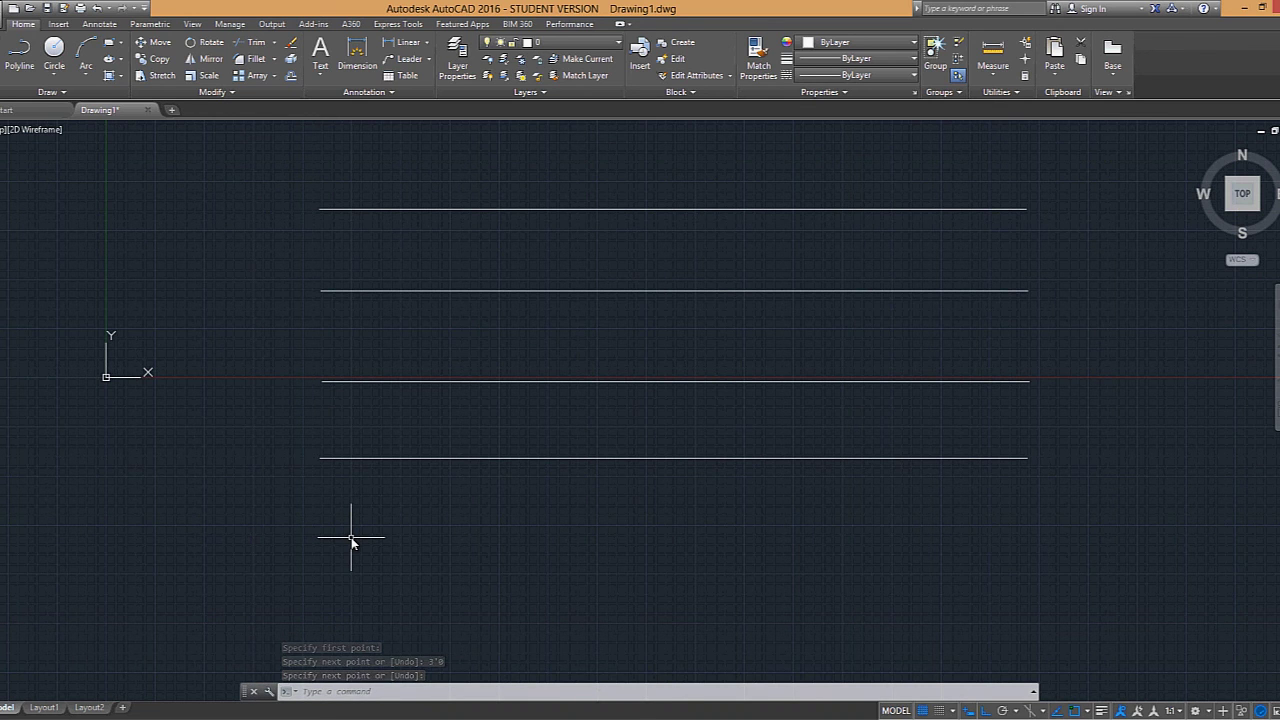
Step: Draw a sixth parallel line below, typing its length as 356 (intended 36)
key("Return")
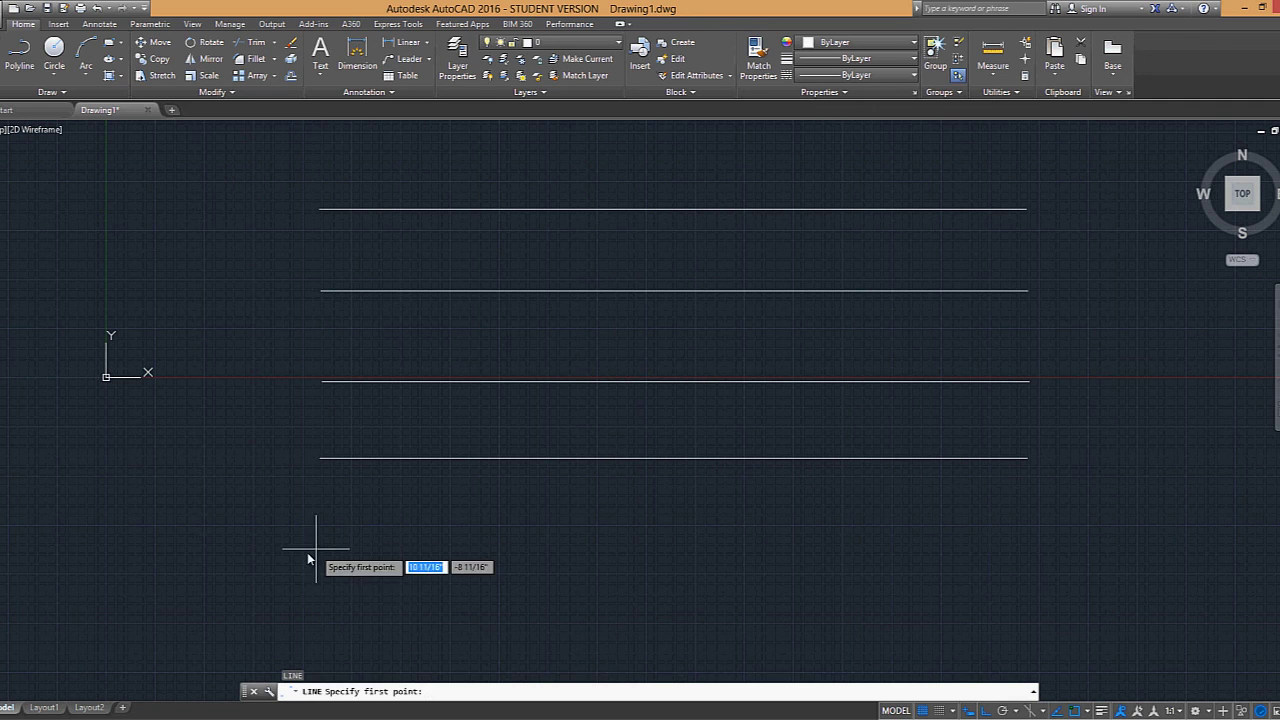
left_click(315, 548)
type("3")
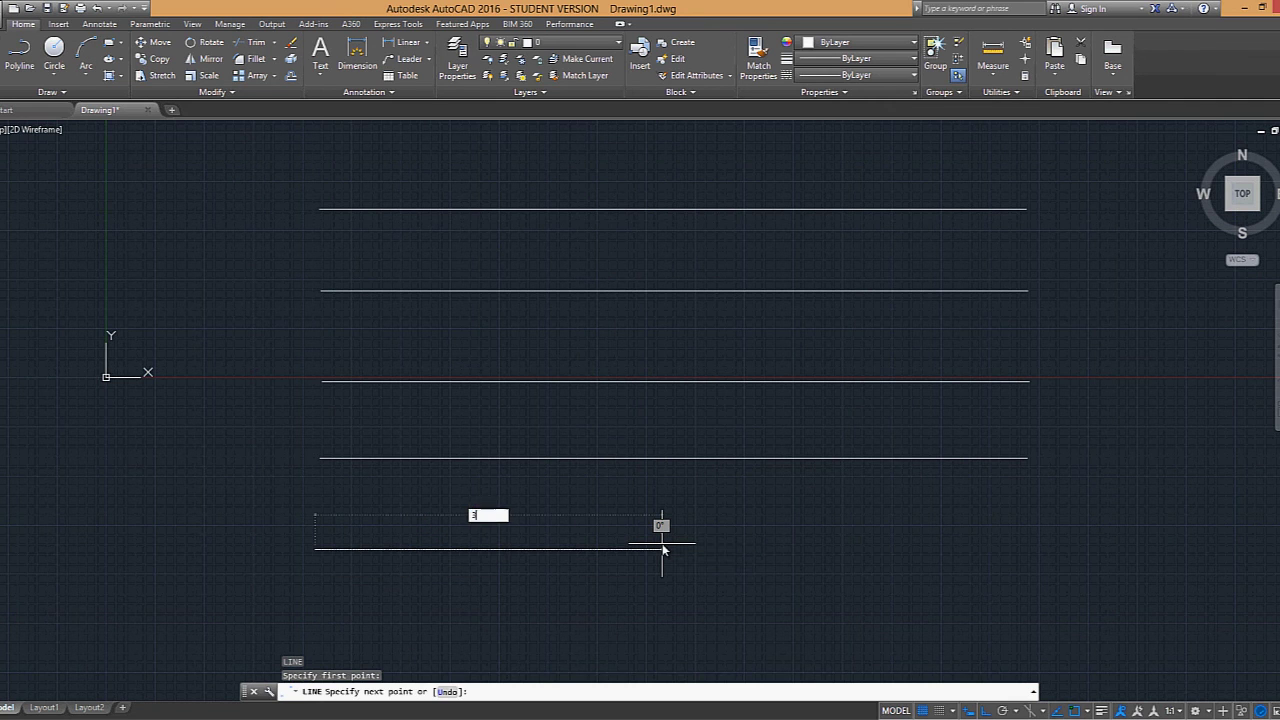
type("5")
type("6")
key("Return")
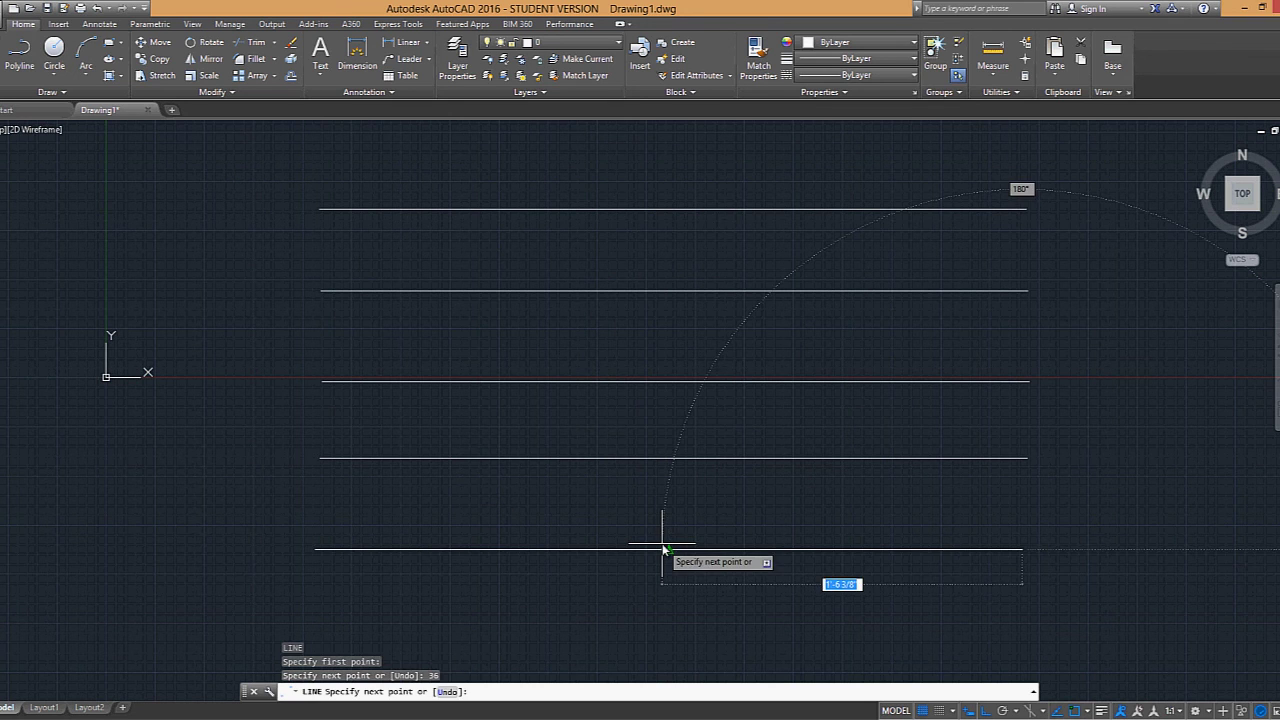
key("Return")
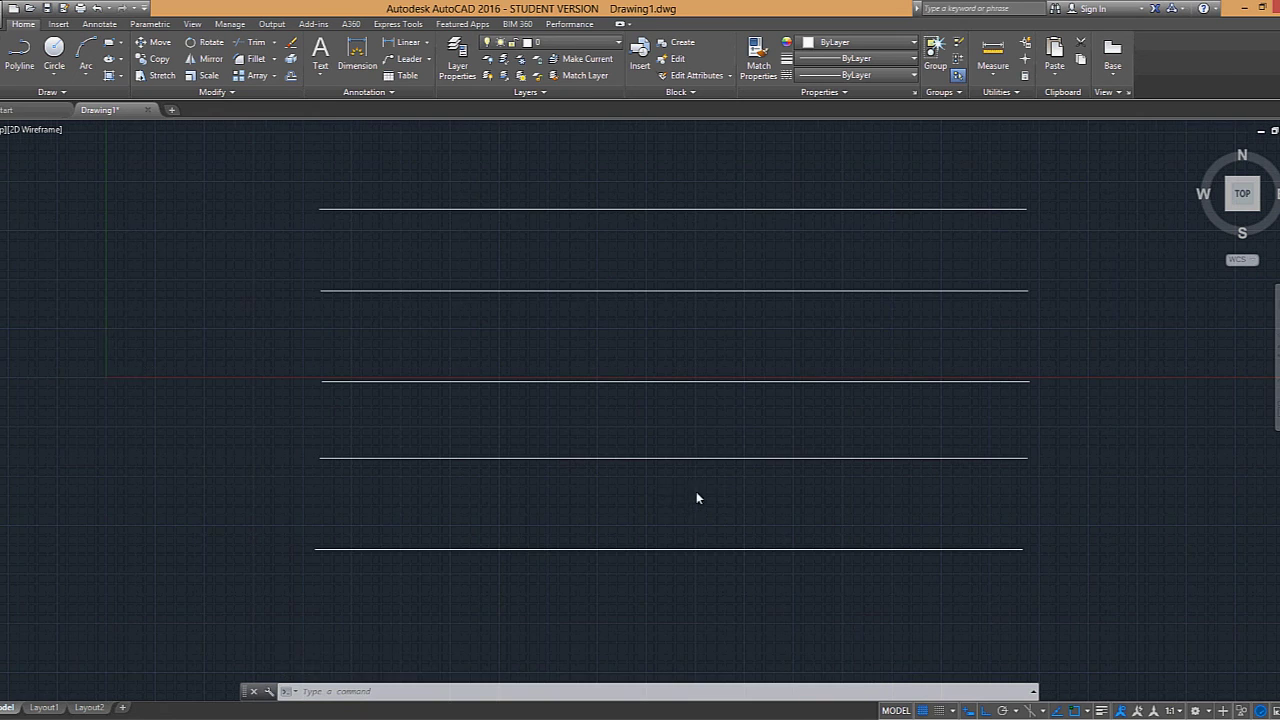
Step: Draw a short horizontal line 1'-1/2" long to the right of the long lines
scroll(697, 492, "down", 2)
middle_click_drag(697, 485, 416, 486)
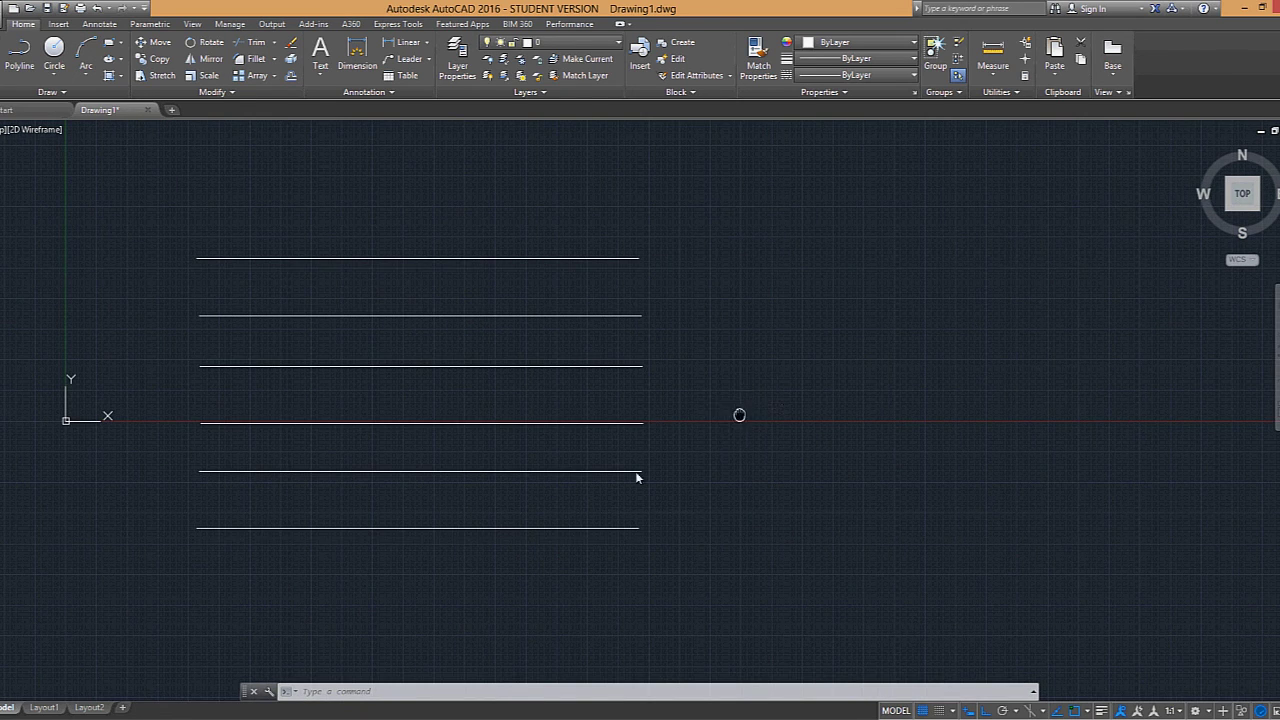
mouse_move(740, 414)
middle_mouse_down()
mouse_move(646, 471)
mouse_move(575, 471)
middle_mouse_up()
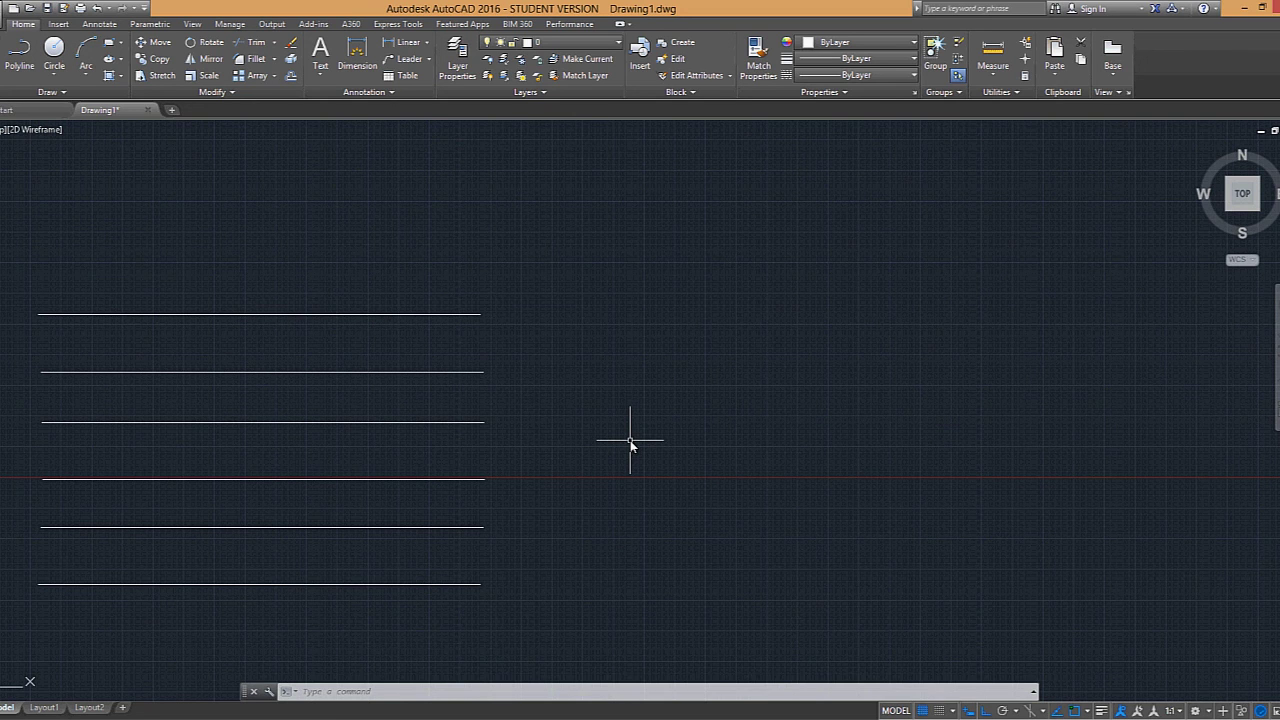
type("l")
key("Return")
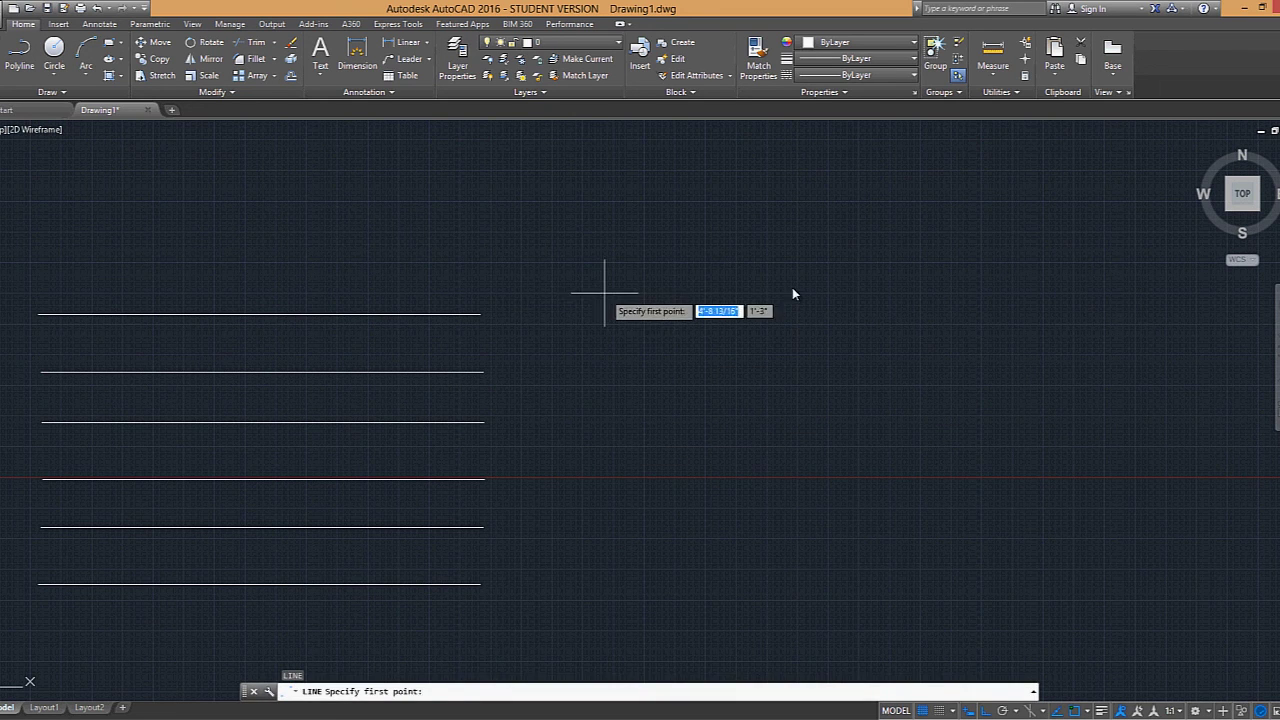
left_click(604, 292)
type("1")
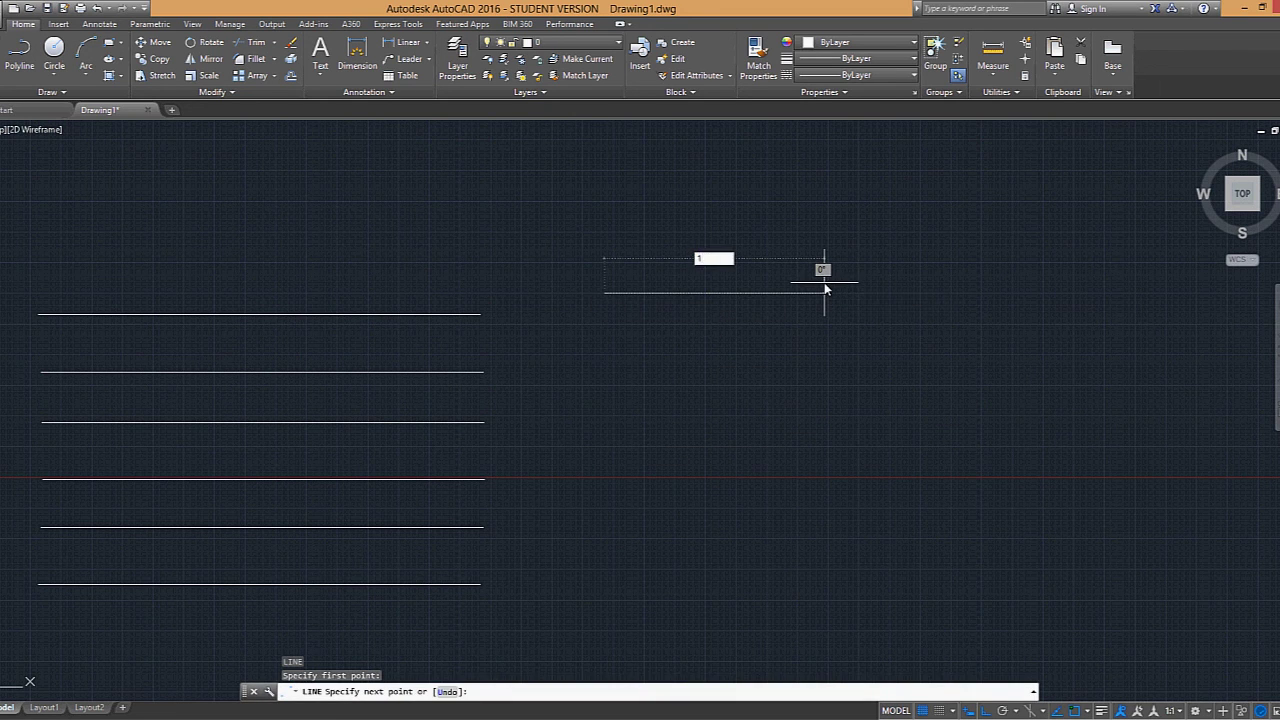
type("'-")
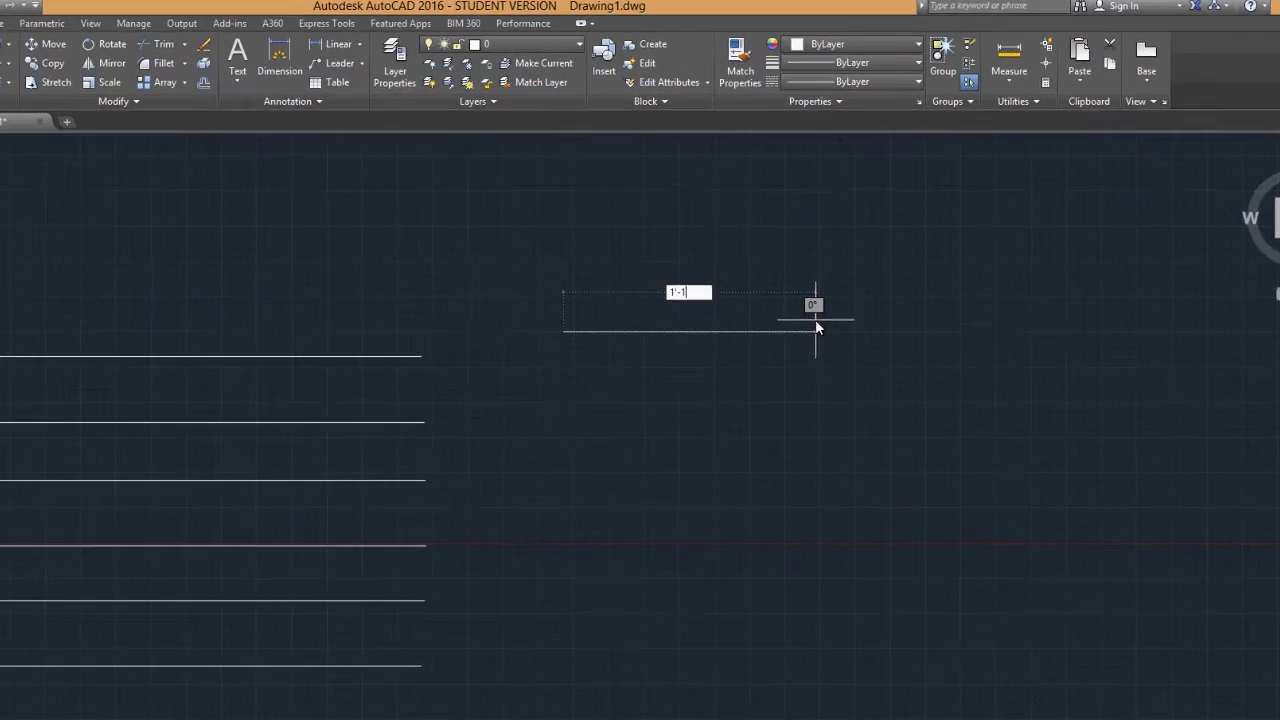
type("1/2")
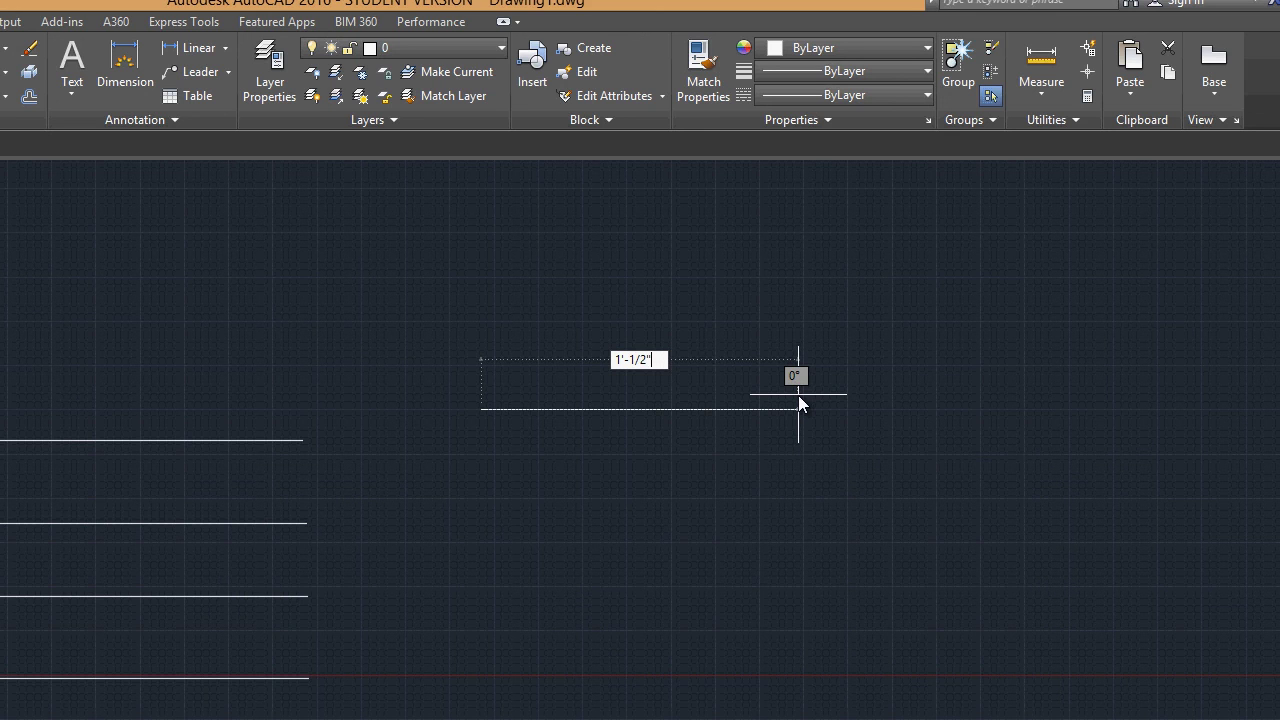
key("Return")
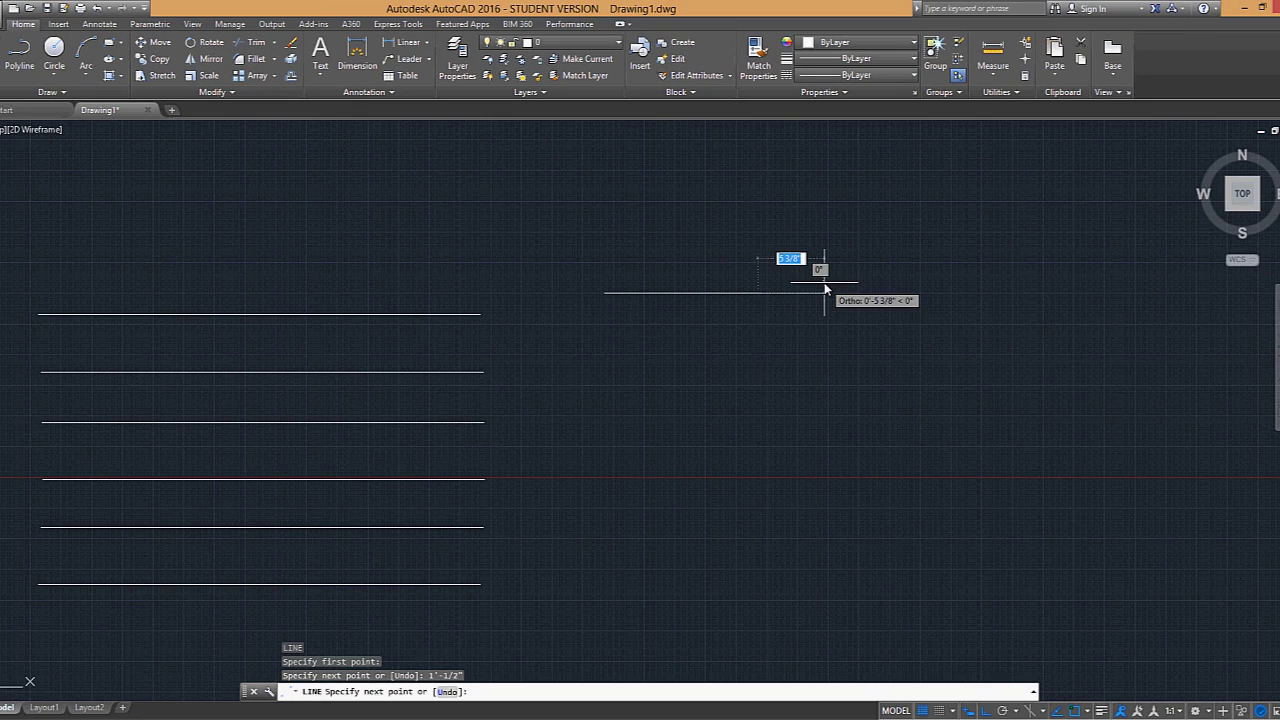
key("Return")
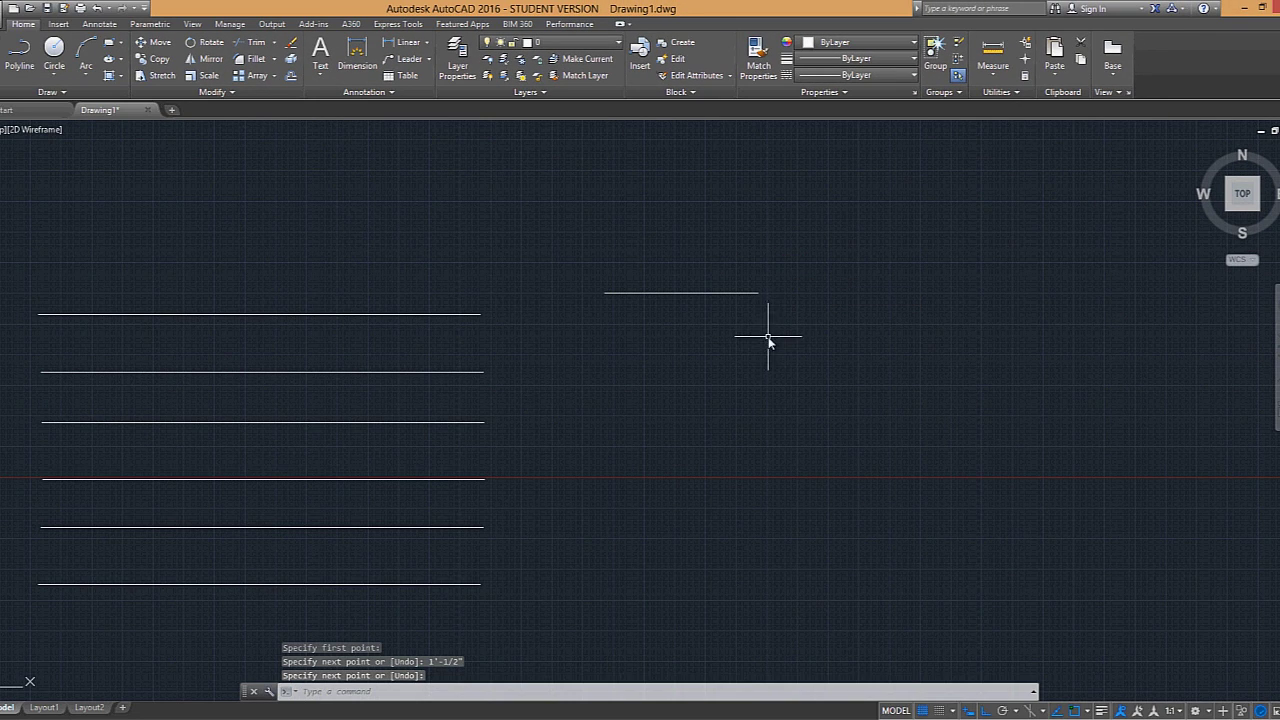
Step: Draw a second short parallel line below it with length 1'1/2
type("l")
key("Return")
left_click(608, 335)
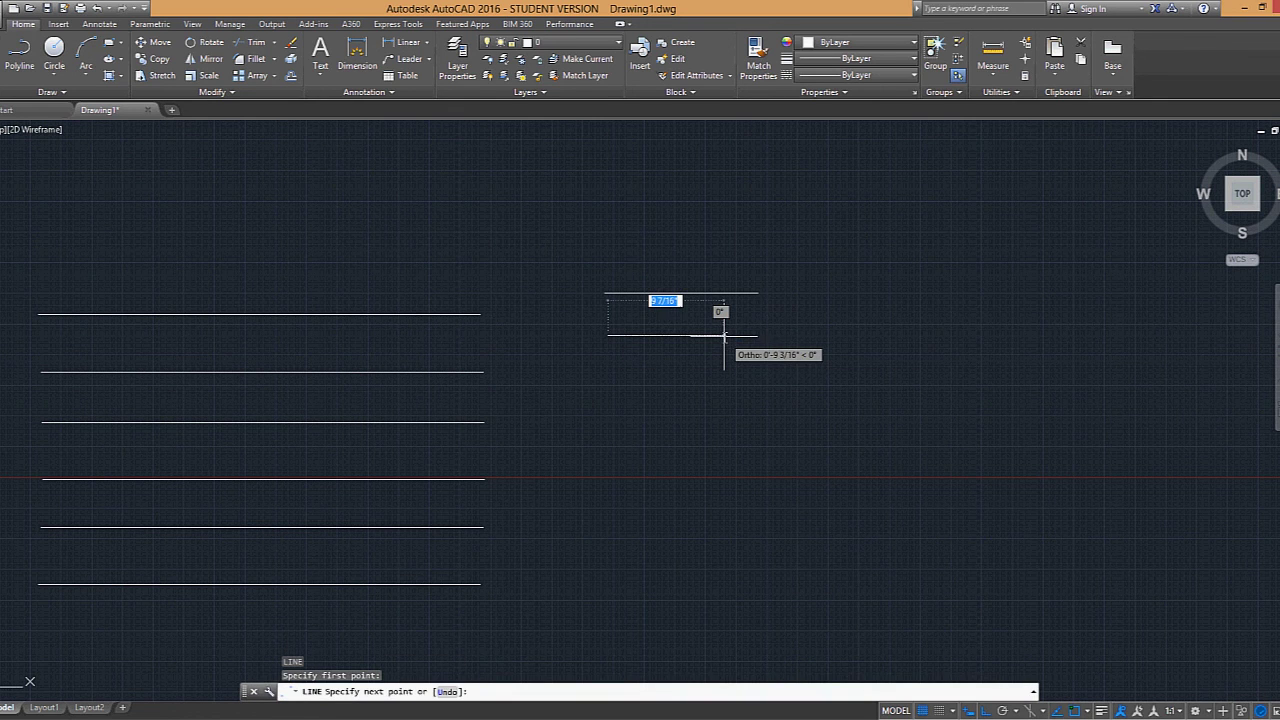
type("1")
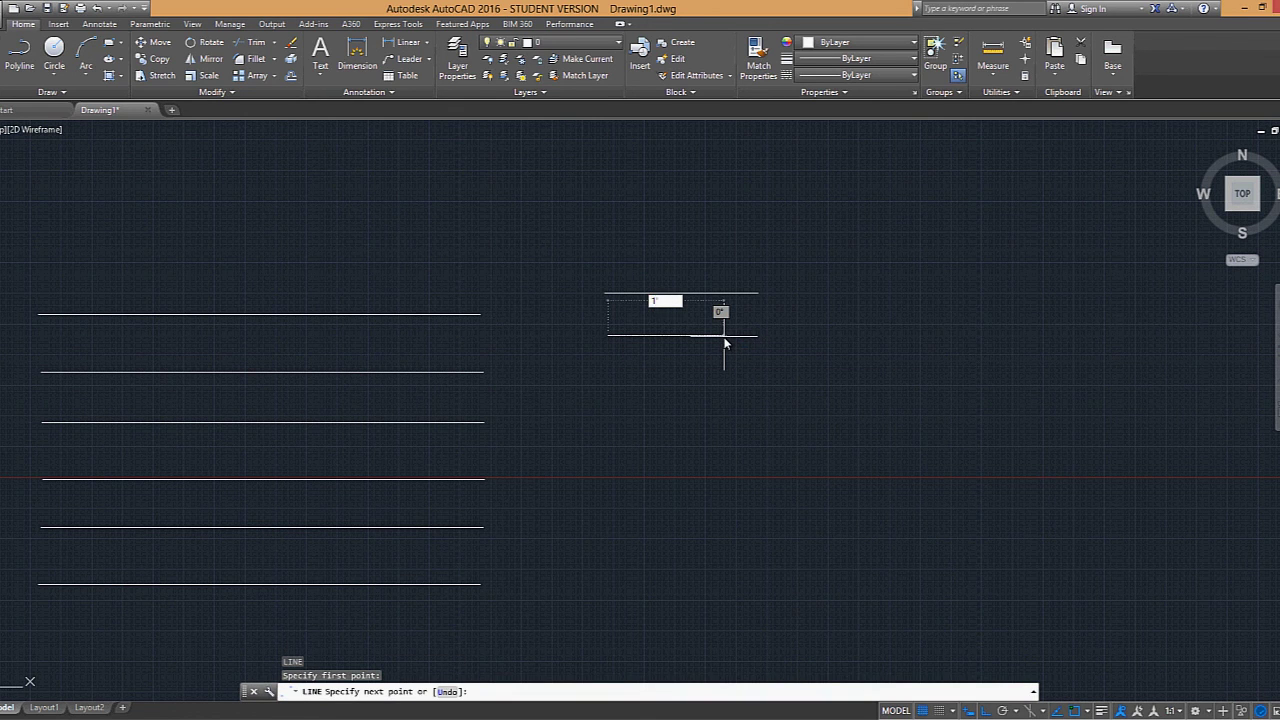
type("1/2")
key("Return")
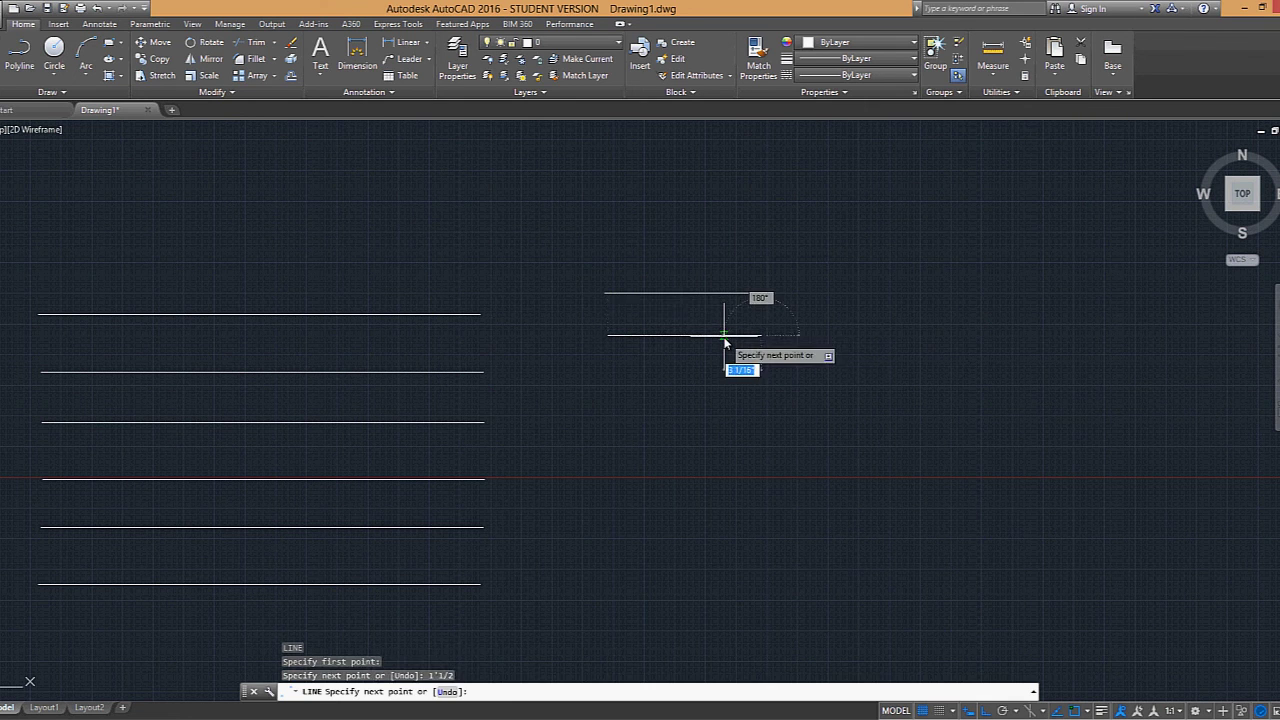
key("Return")
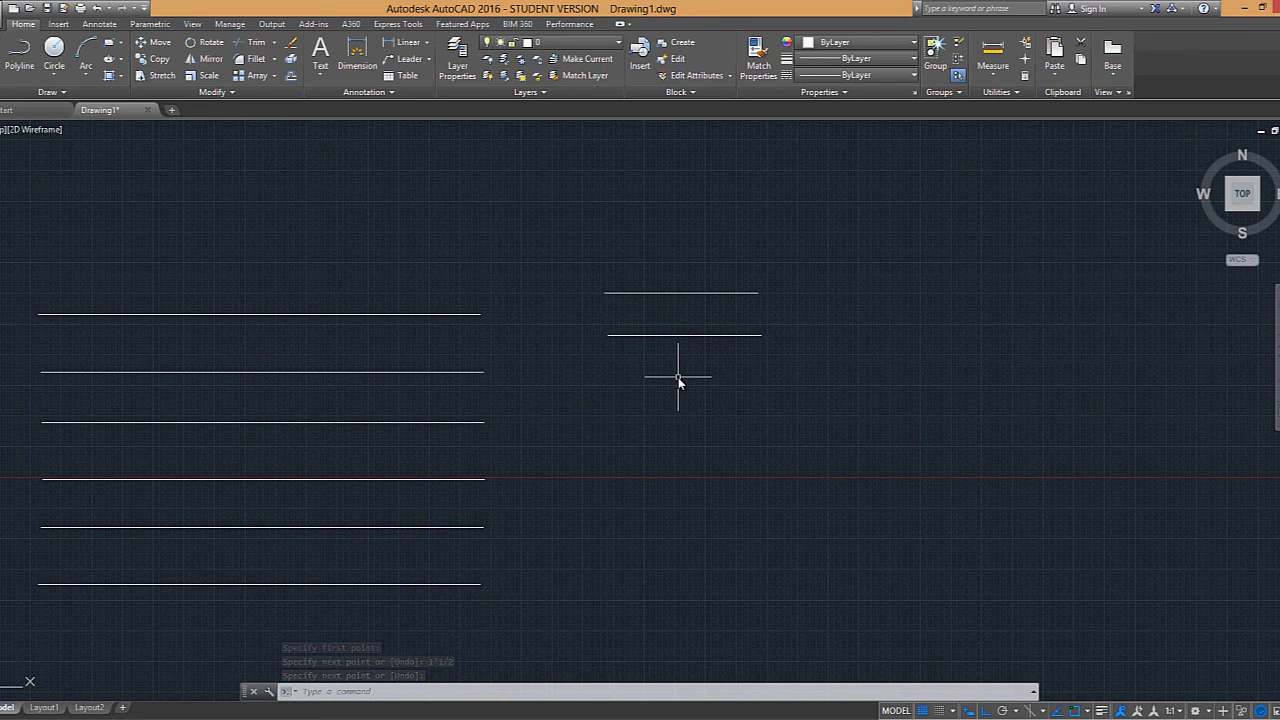
Step: Draw a third short parallel line 12.5 long beneath the second
key("Return")
left_click(608, 372)
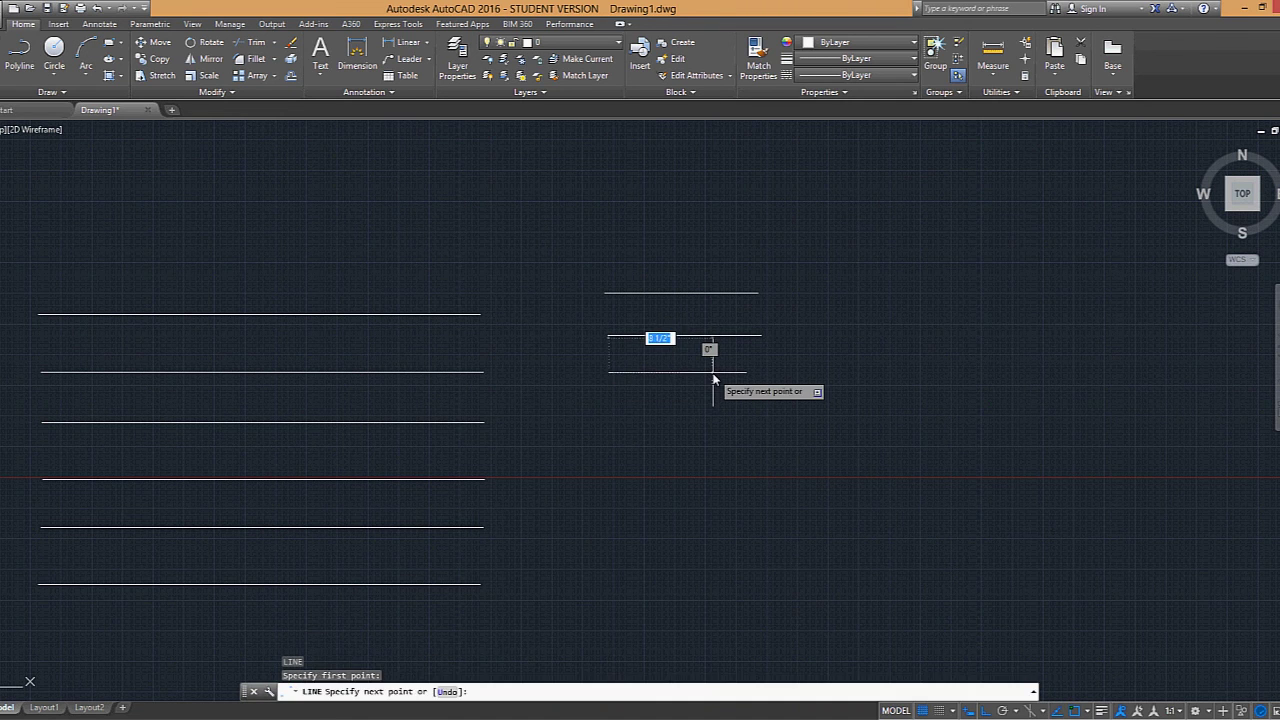
type("12.5")
key("Return")
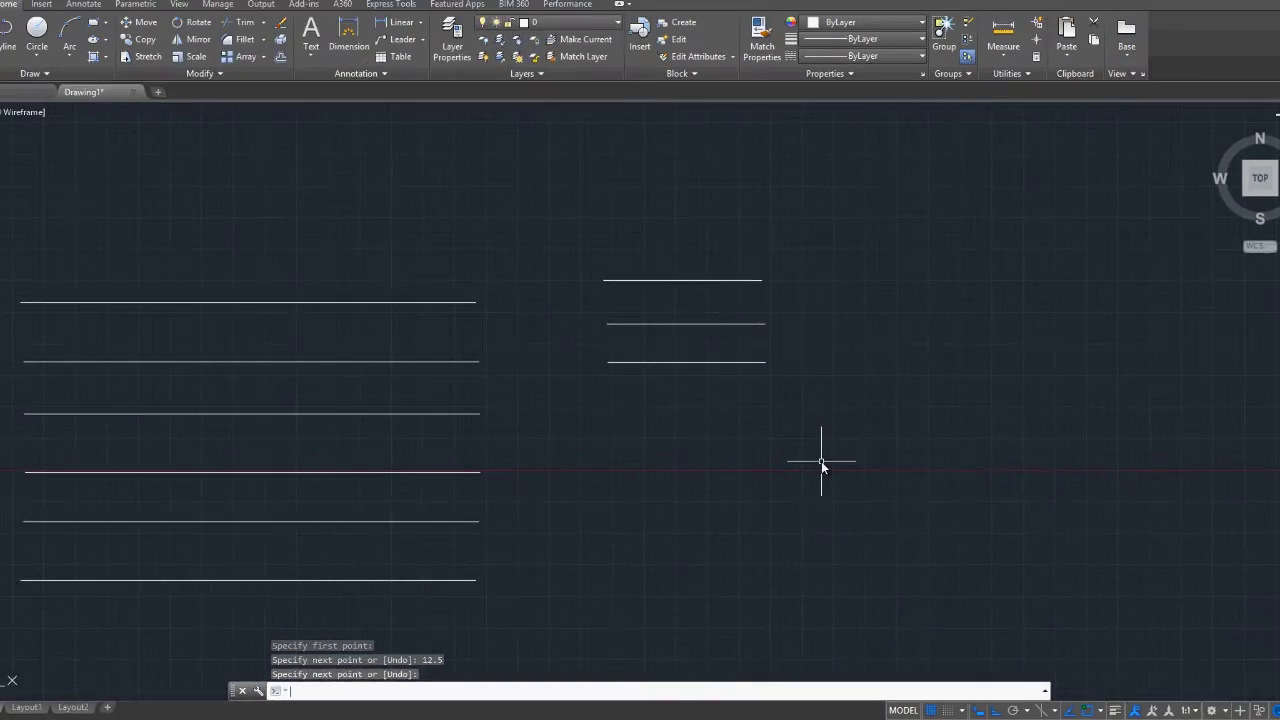
Step: Draw a horizontal line 0.25 long to the right of the existing lines
middle_click_drag(820, 346, 779, 368)
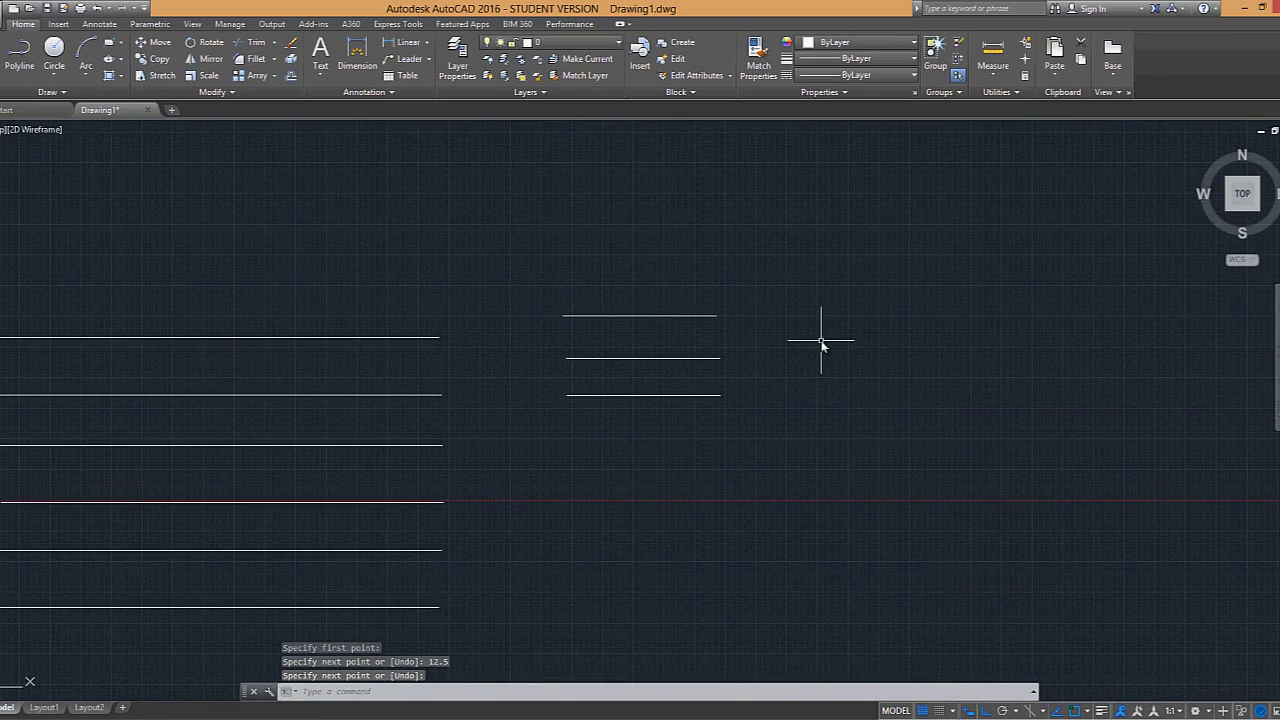
type("l")
key("Return")
left_click(836, 311)
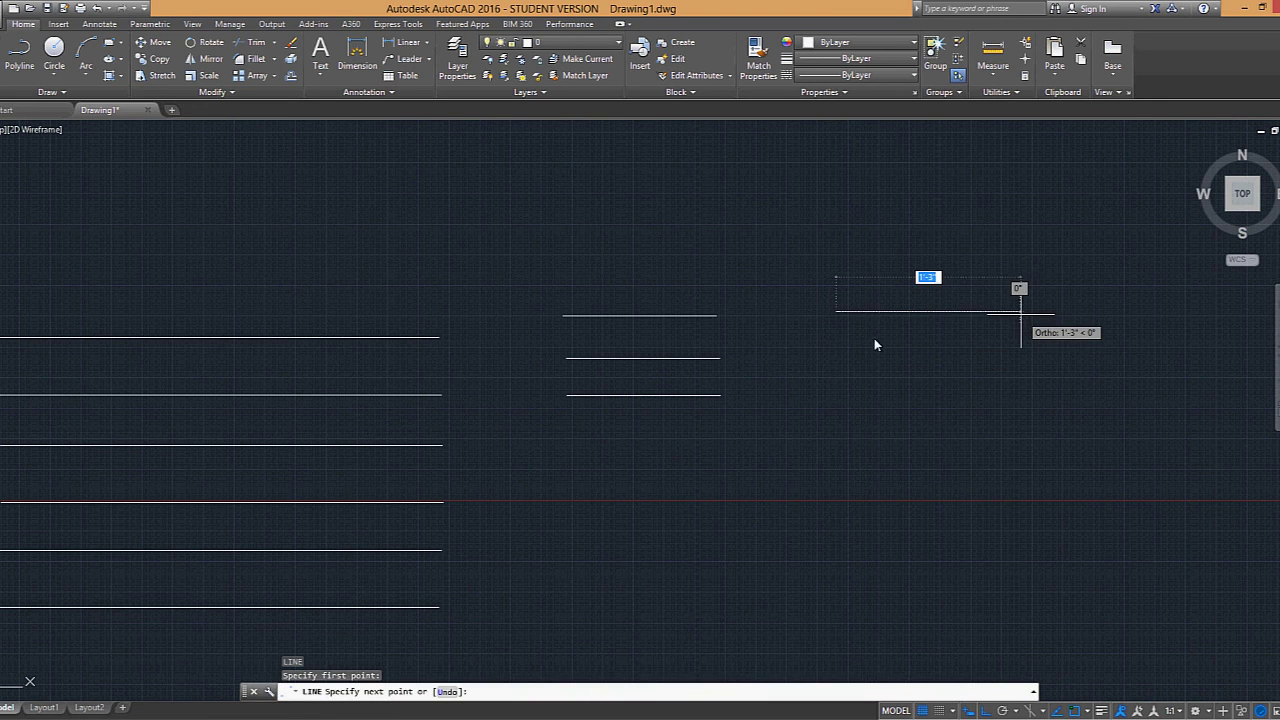
scroll(870, 330, "up", 5)
scroll(786, 412, "up", 2)
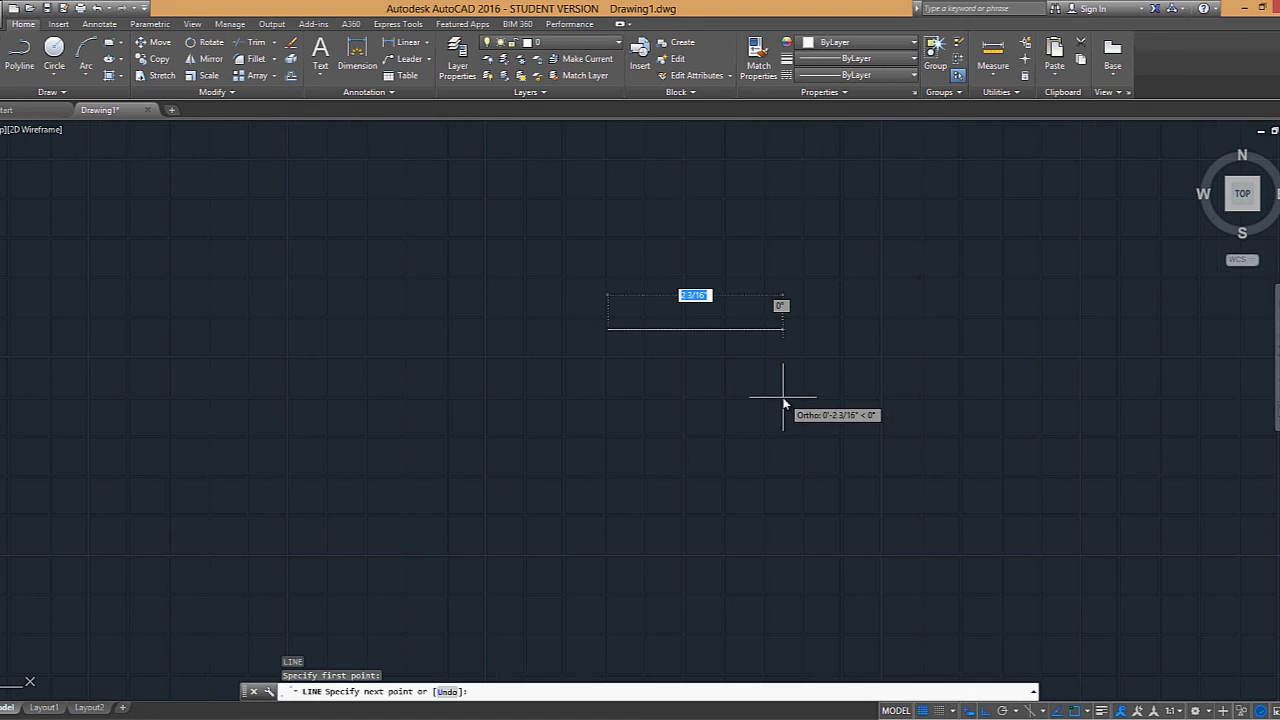
type(".25")
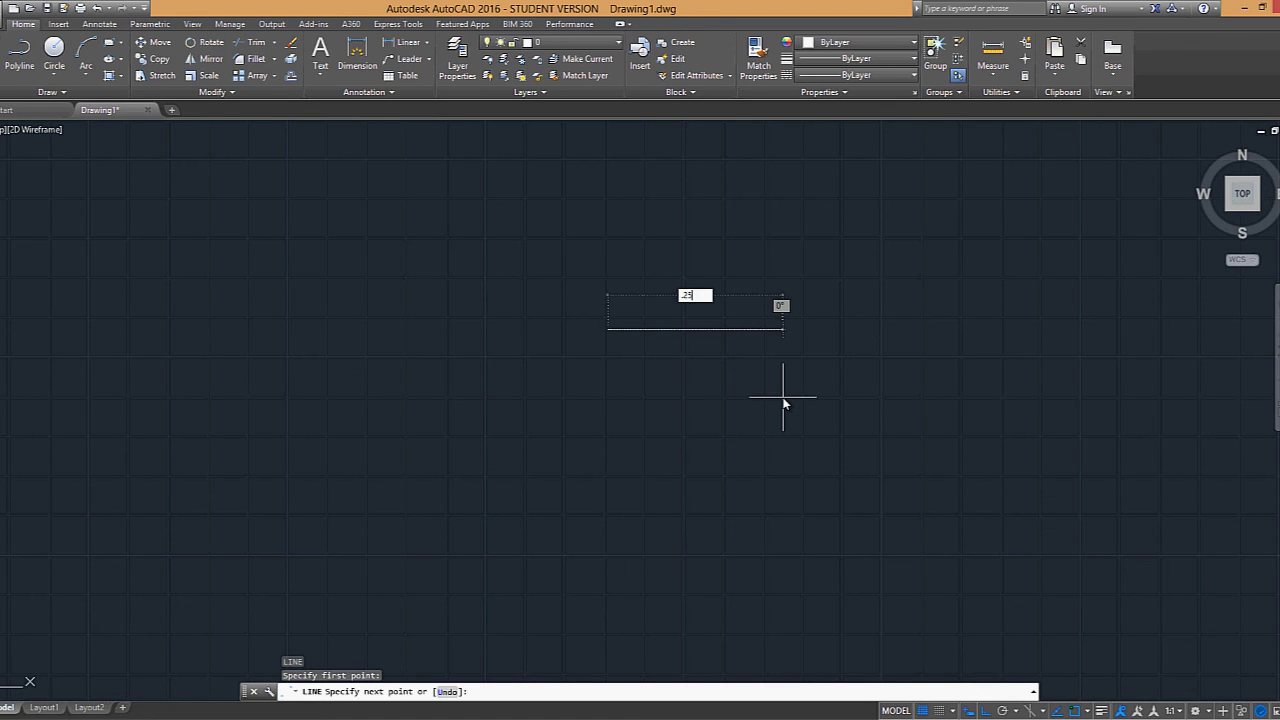
key("Return")
key("Return")
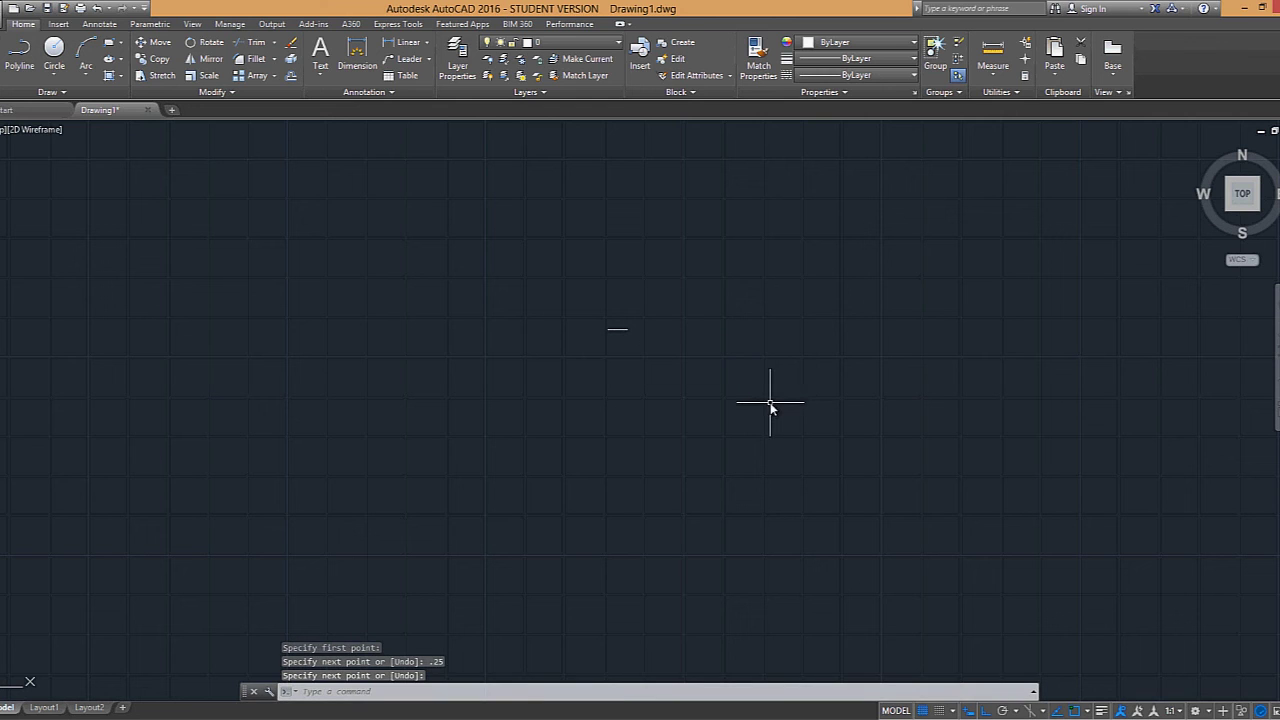
Step: Draw a 0.5-long horizontal polyline segment, then end the polyline
type("pl")
key("Return")
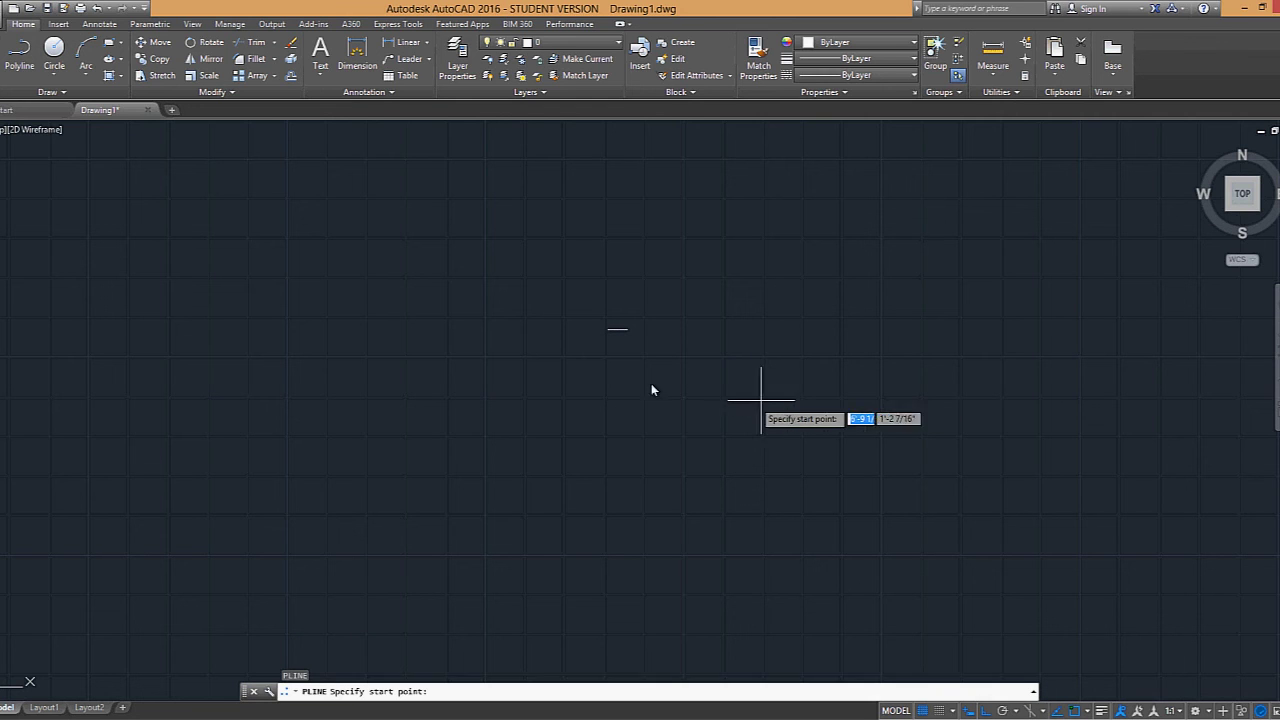
left_click(616, 368)
type(".5")
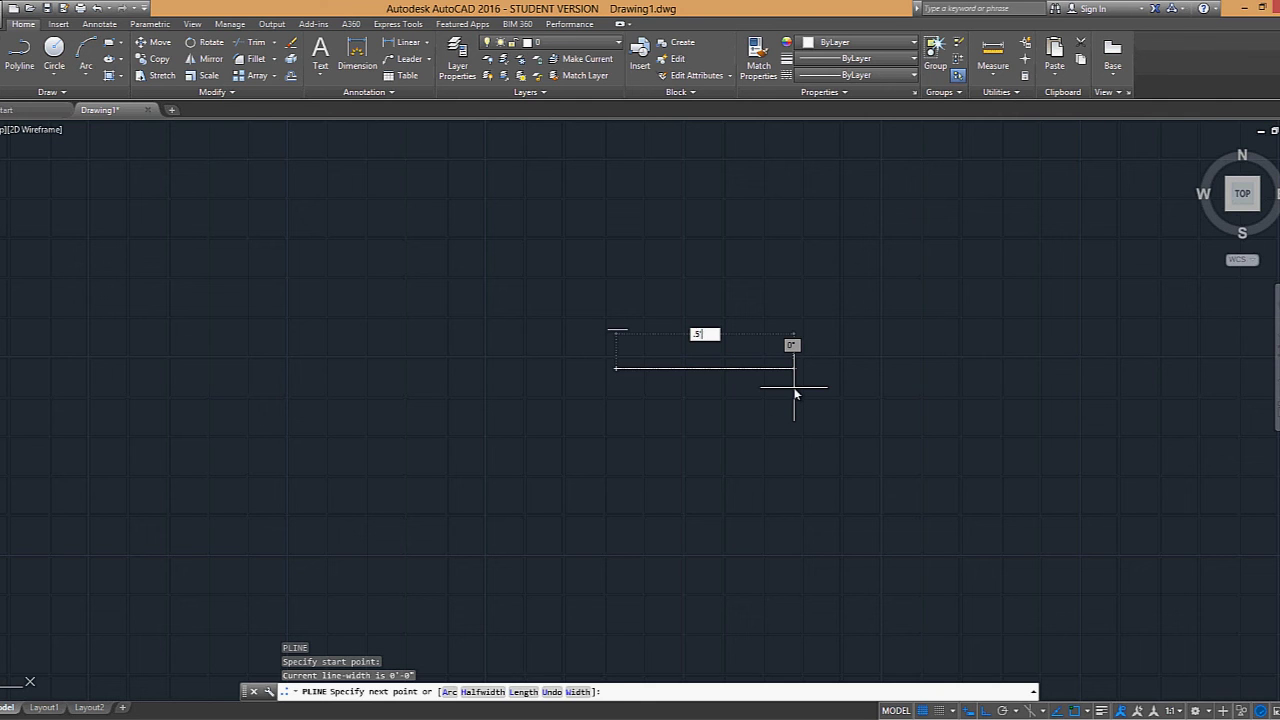
key("Return")
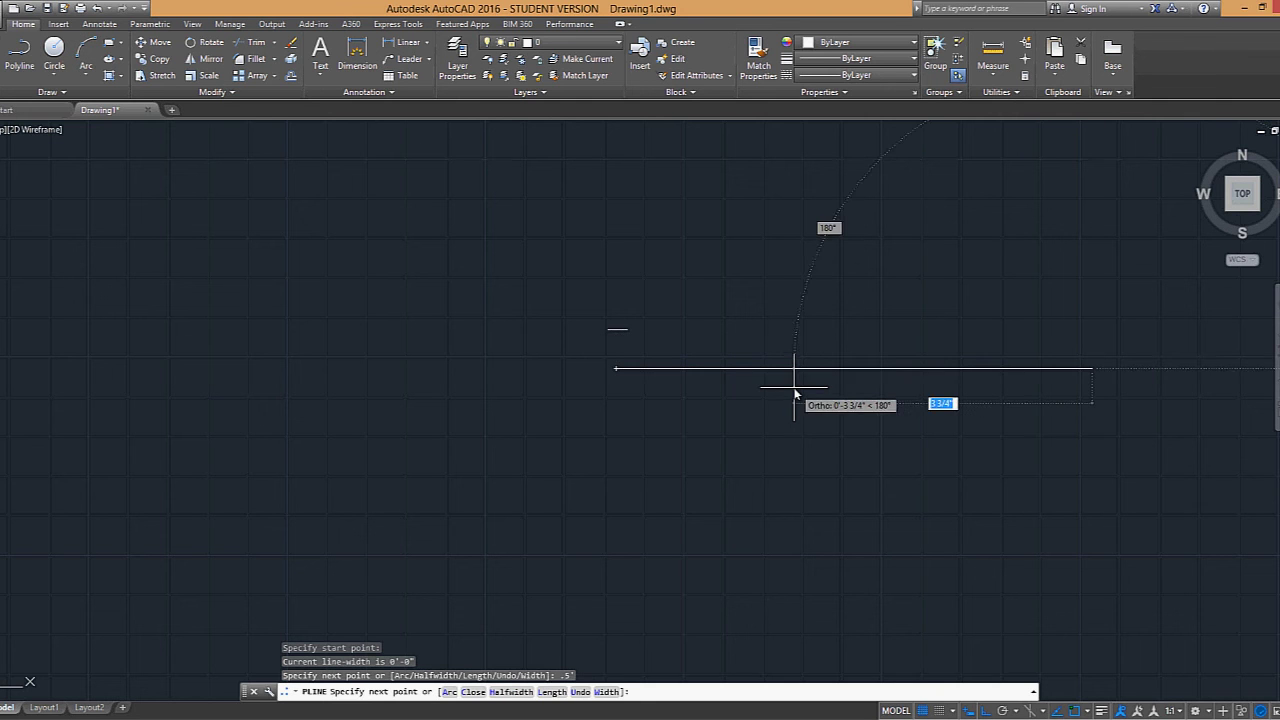
scroll(850, 387, "down", 2)
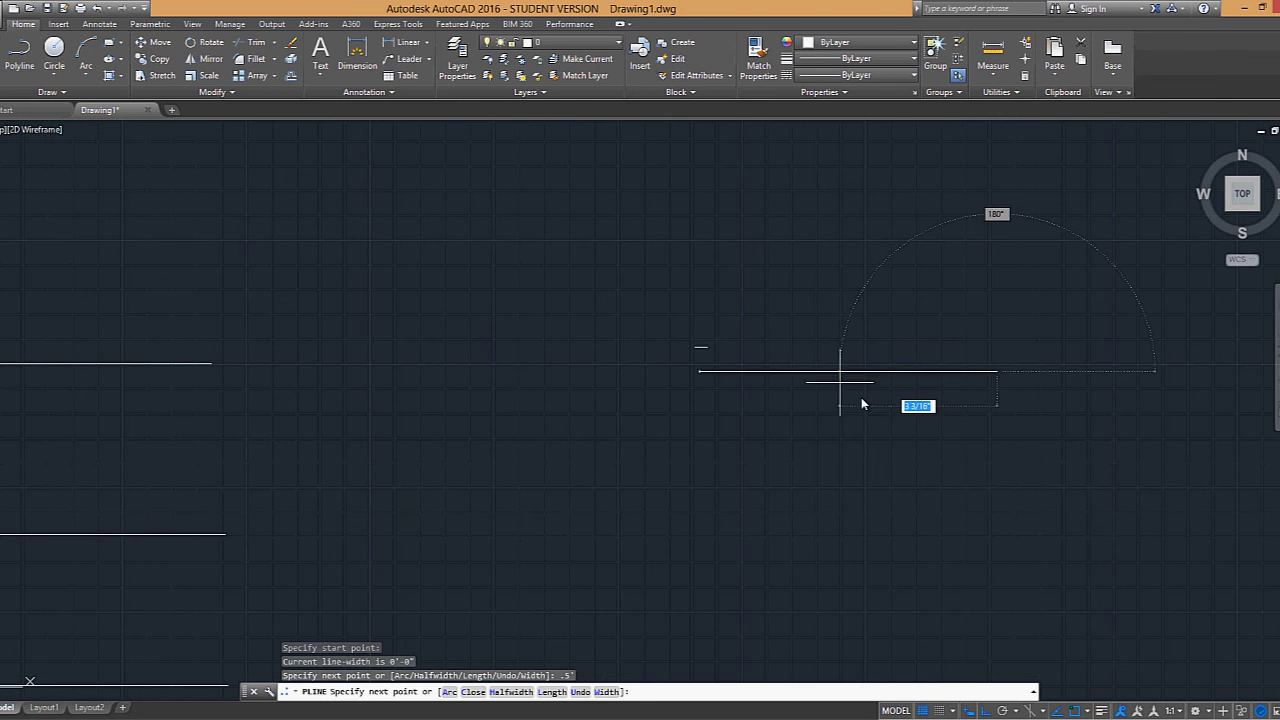
right_click(1036, 432)
key("Escape")
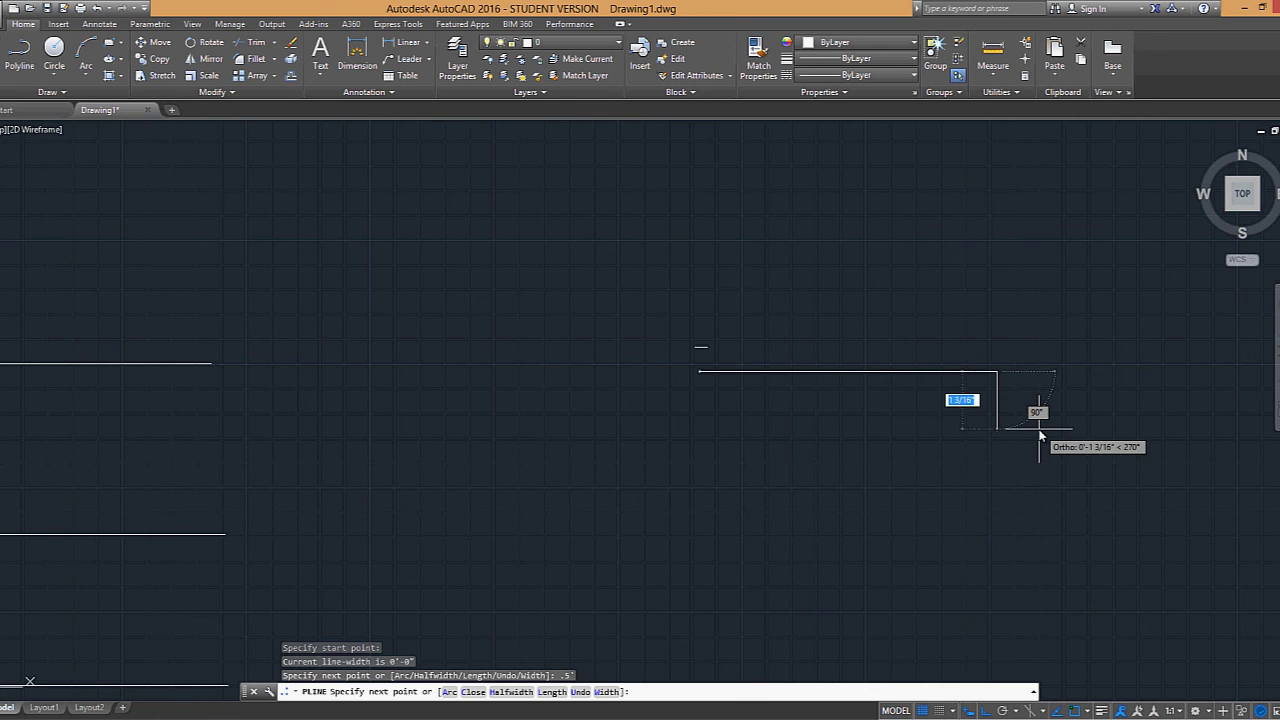
key("Escape")
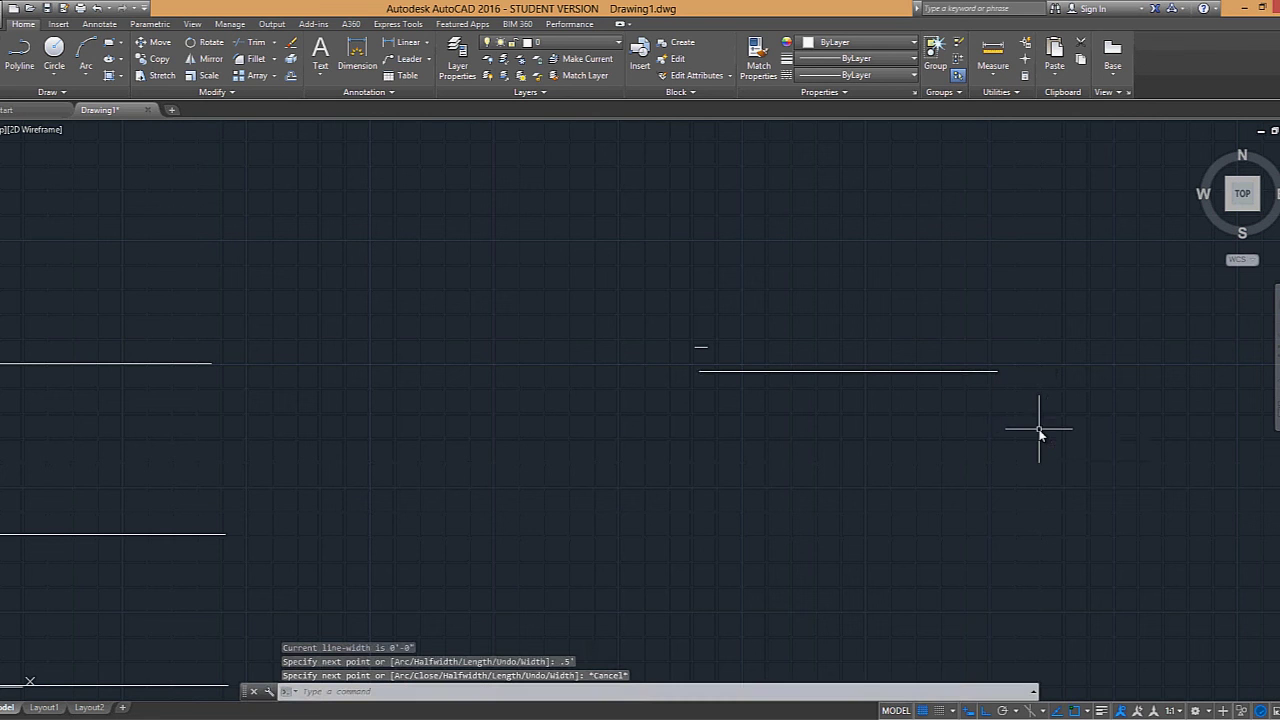
Step: Draw a 1.75-long horizontal line below the polyline and pan to show all lines
type("l")
key("Return")
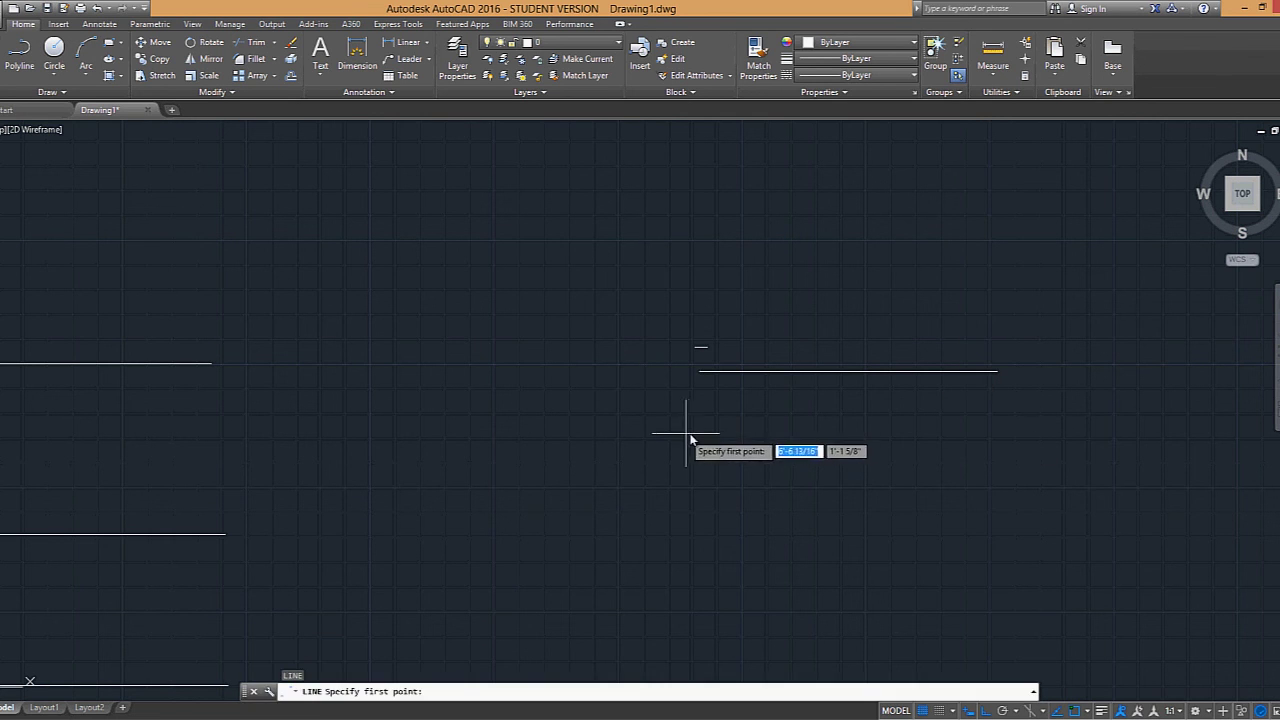
left_click(689, 435)
type("1")
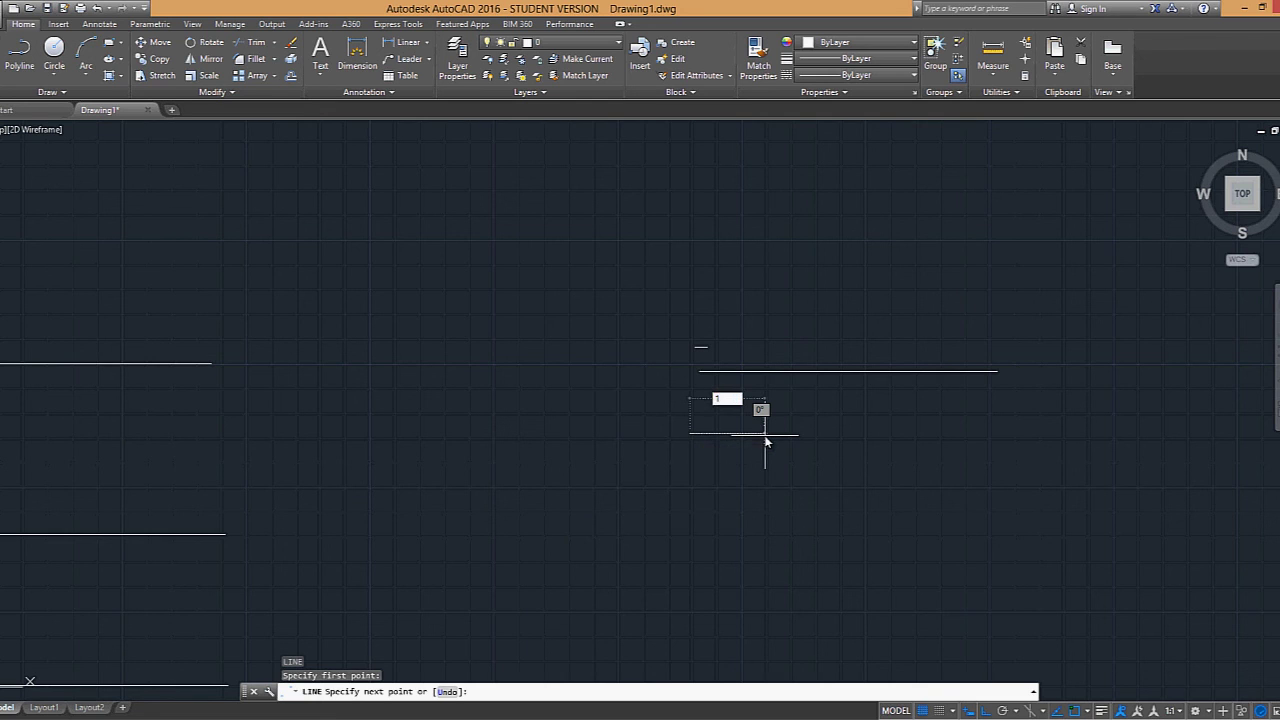
type(".75")
key("Return")
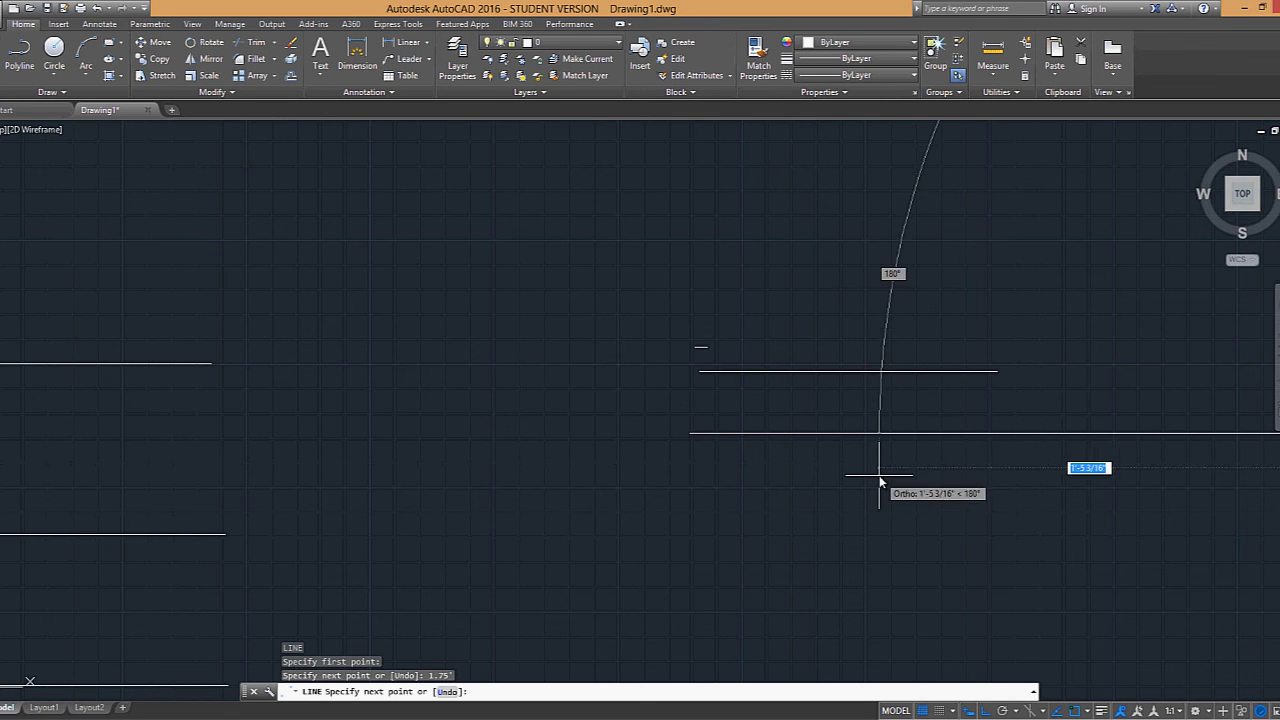
key("Return")
scroll(845, 475, "down", 3)
mouse_move(824, 477)
middle_mouse_down()
mouse_move(975, 438)
mouse_move(900, 423)
middle_mouse_up()
scroll(975, 440, "down", 2)
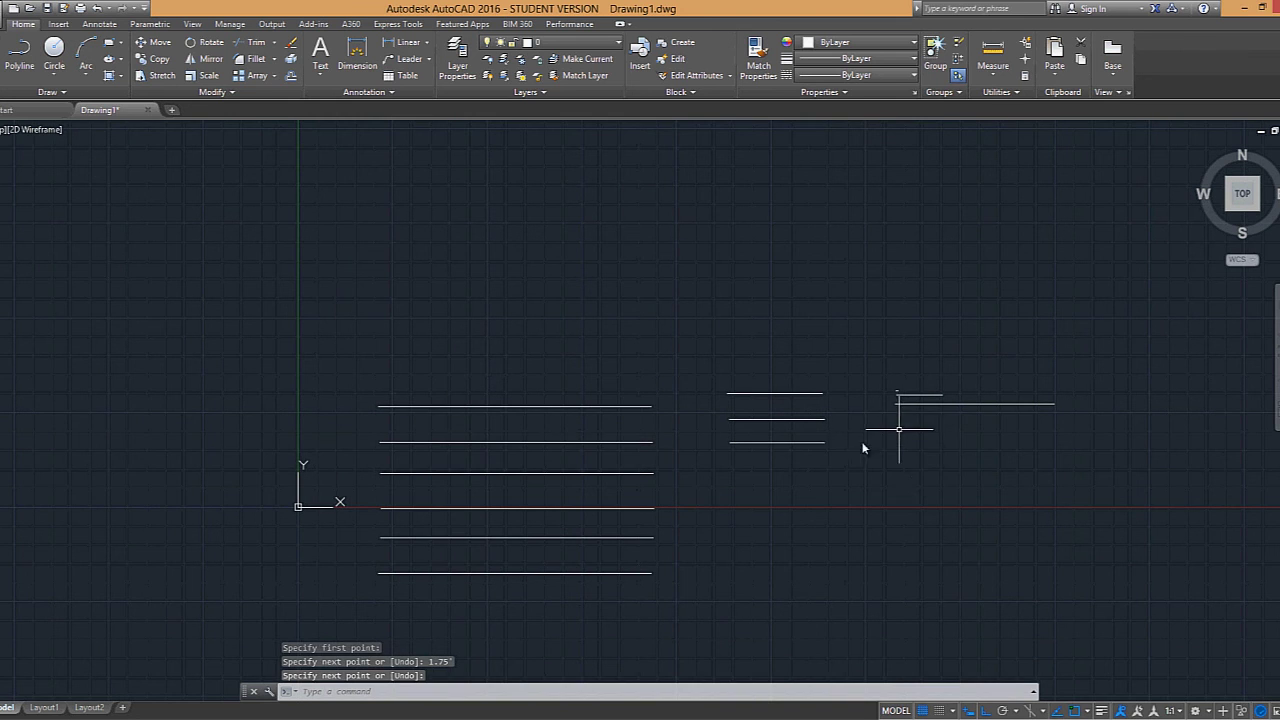